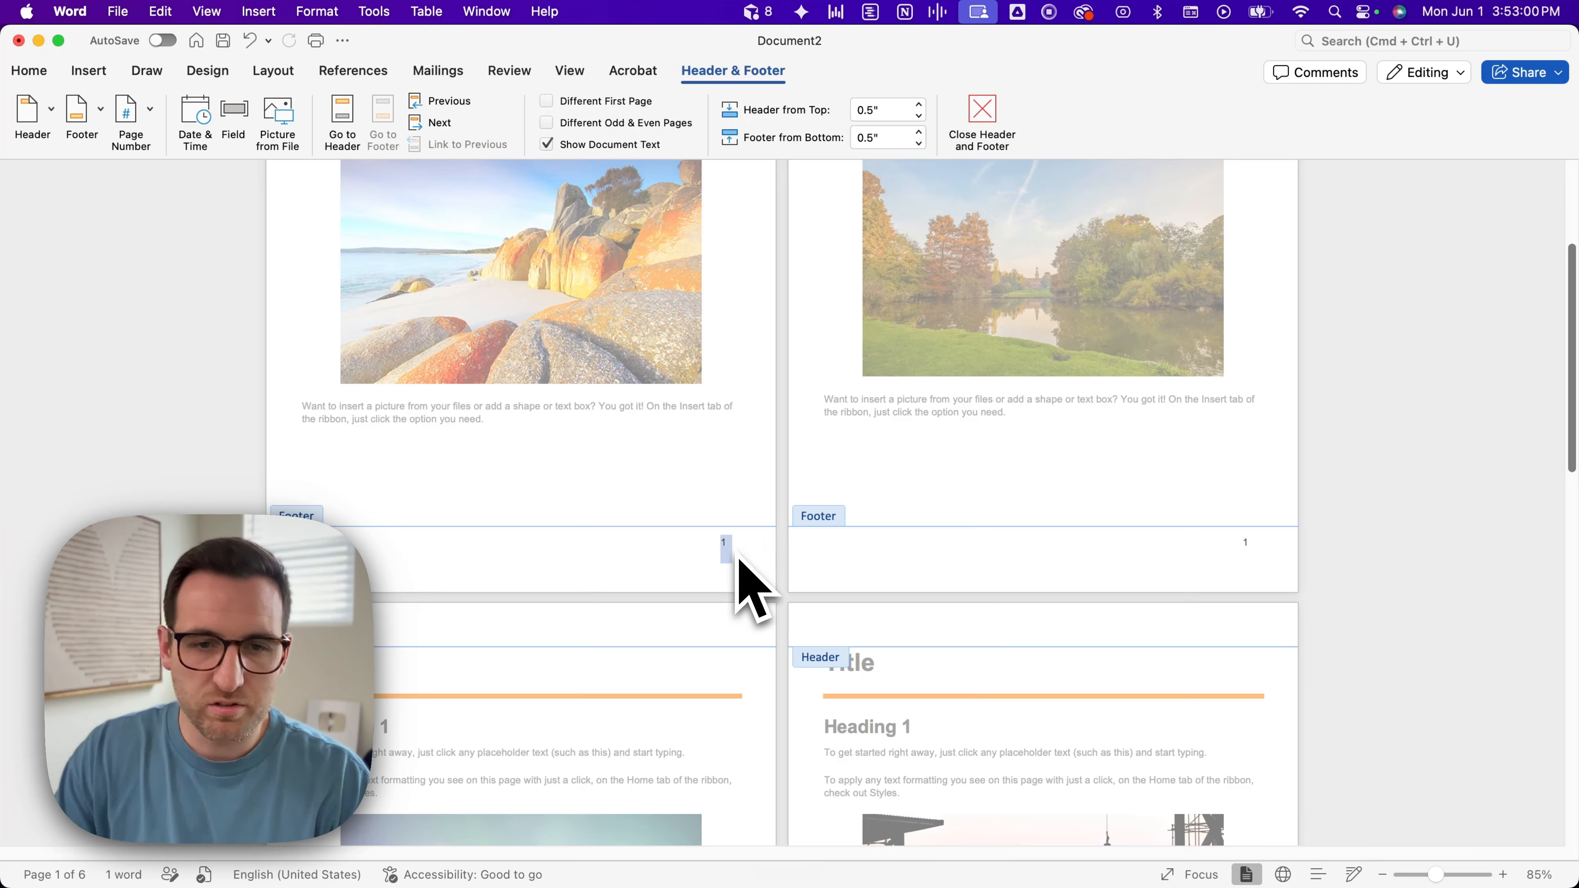
Step: Delete the existing footer page number and insert right-aligned page numbers at the bottom of the page, including on the first page
key(Delete)
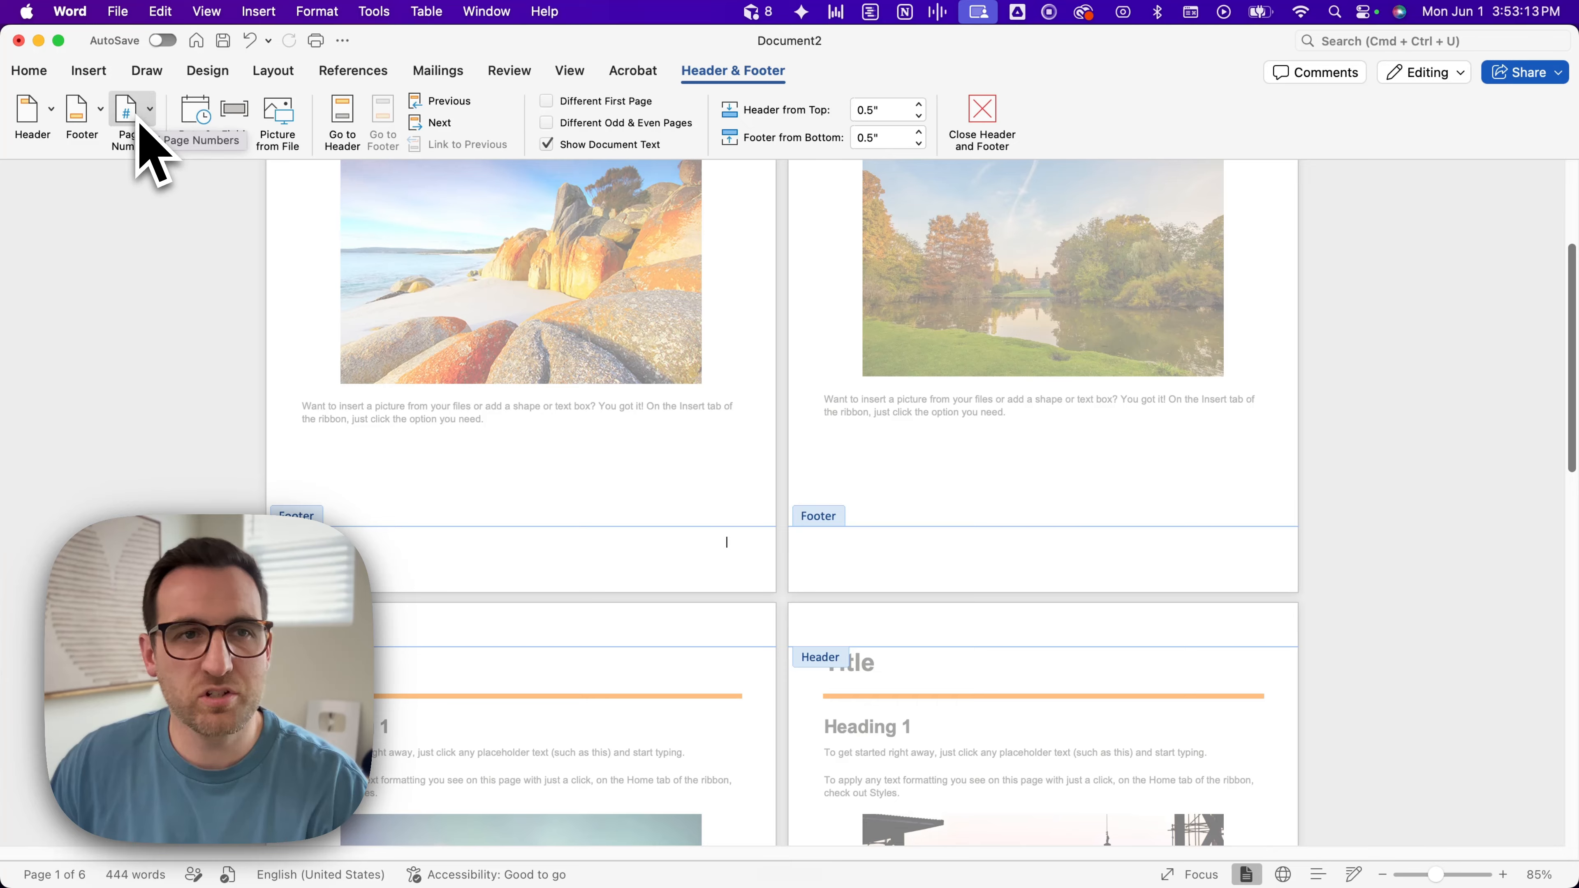
click(259, 11)
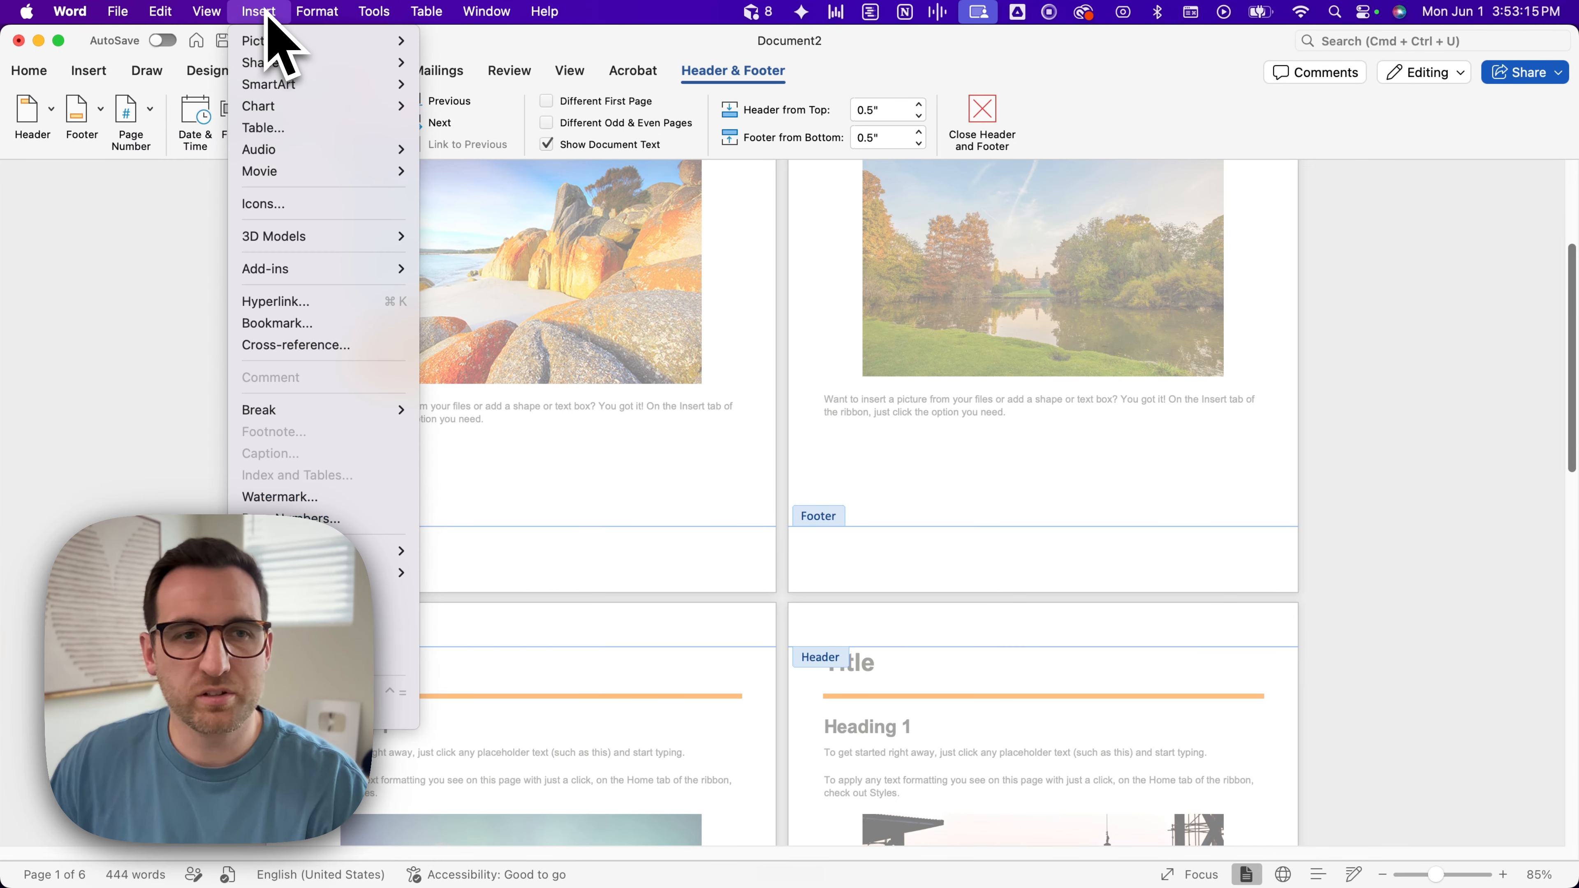
click(290, 518)
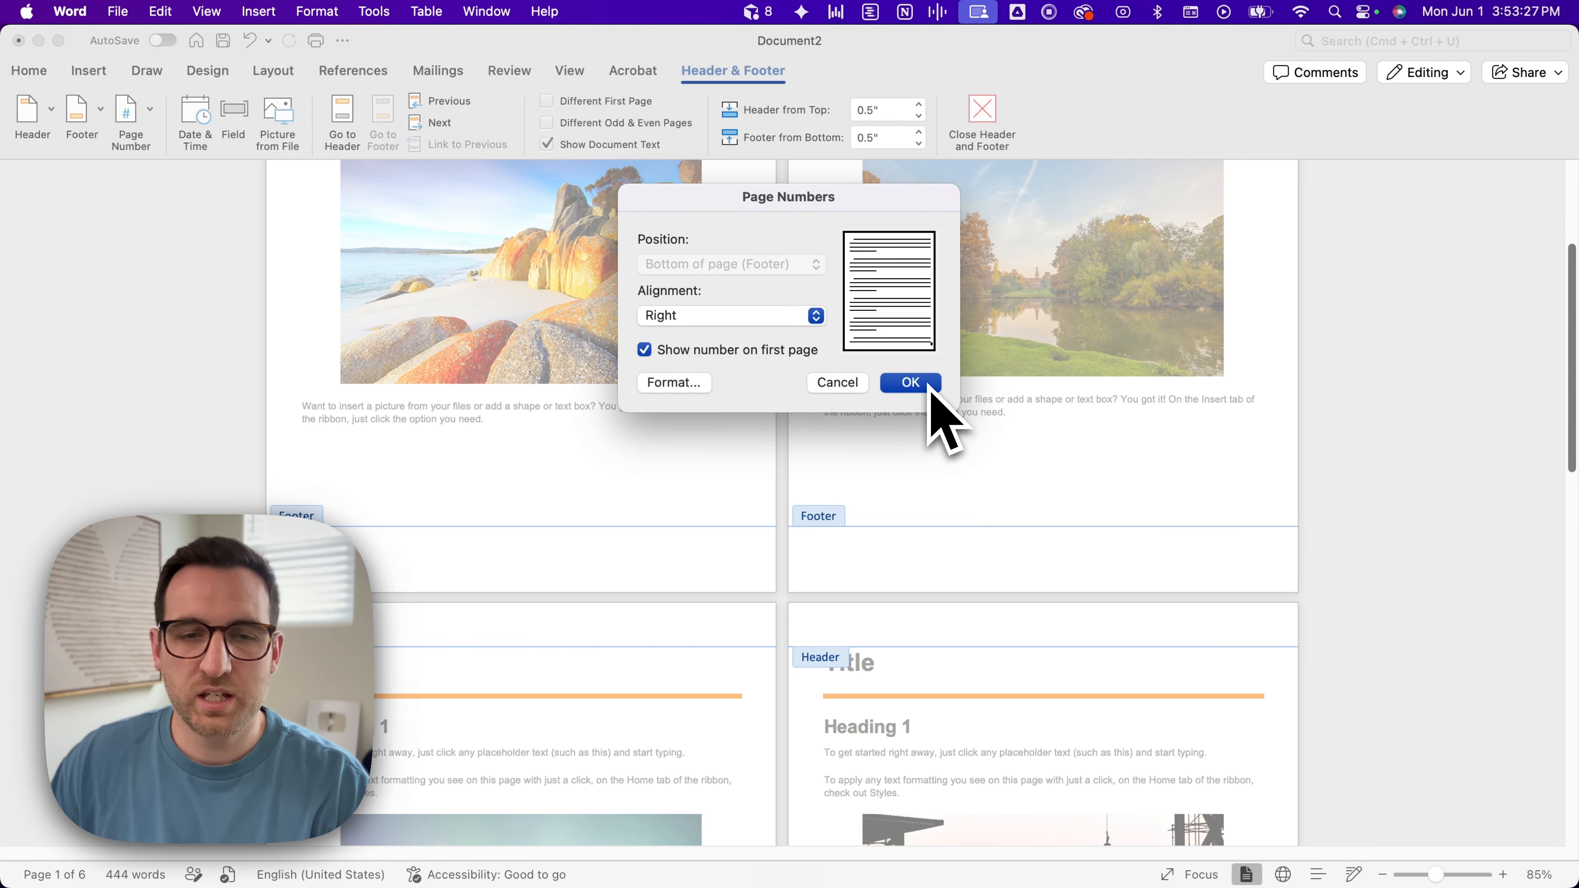
click(910, 383)
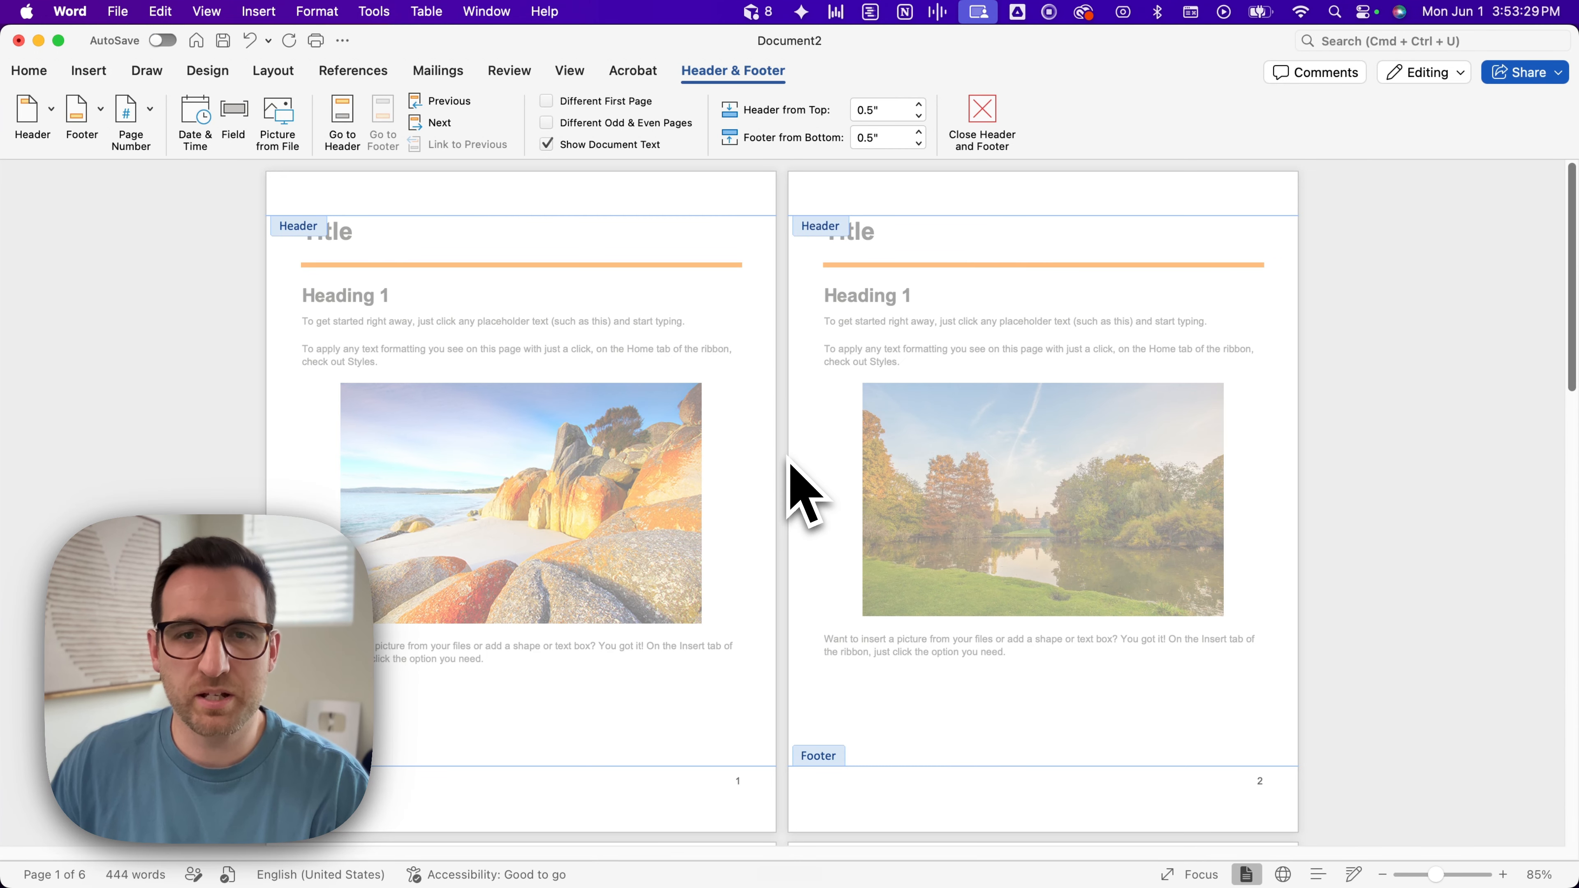
Step: Examine the page numbers in the footers across the document's pages
scroll(795, 492, down, 6)
click(744, 439)
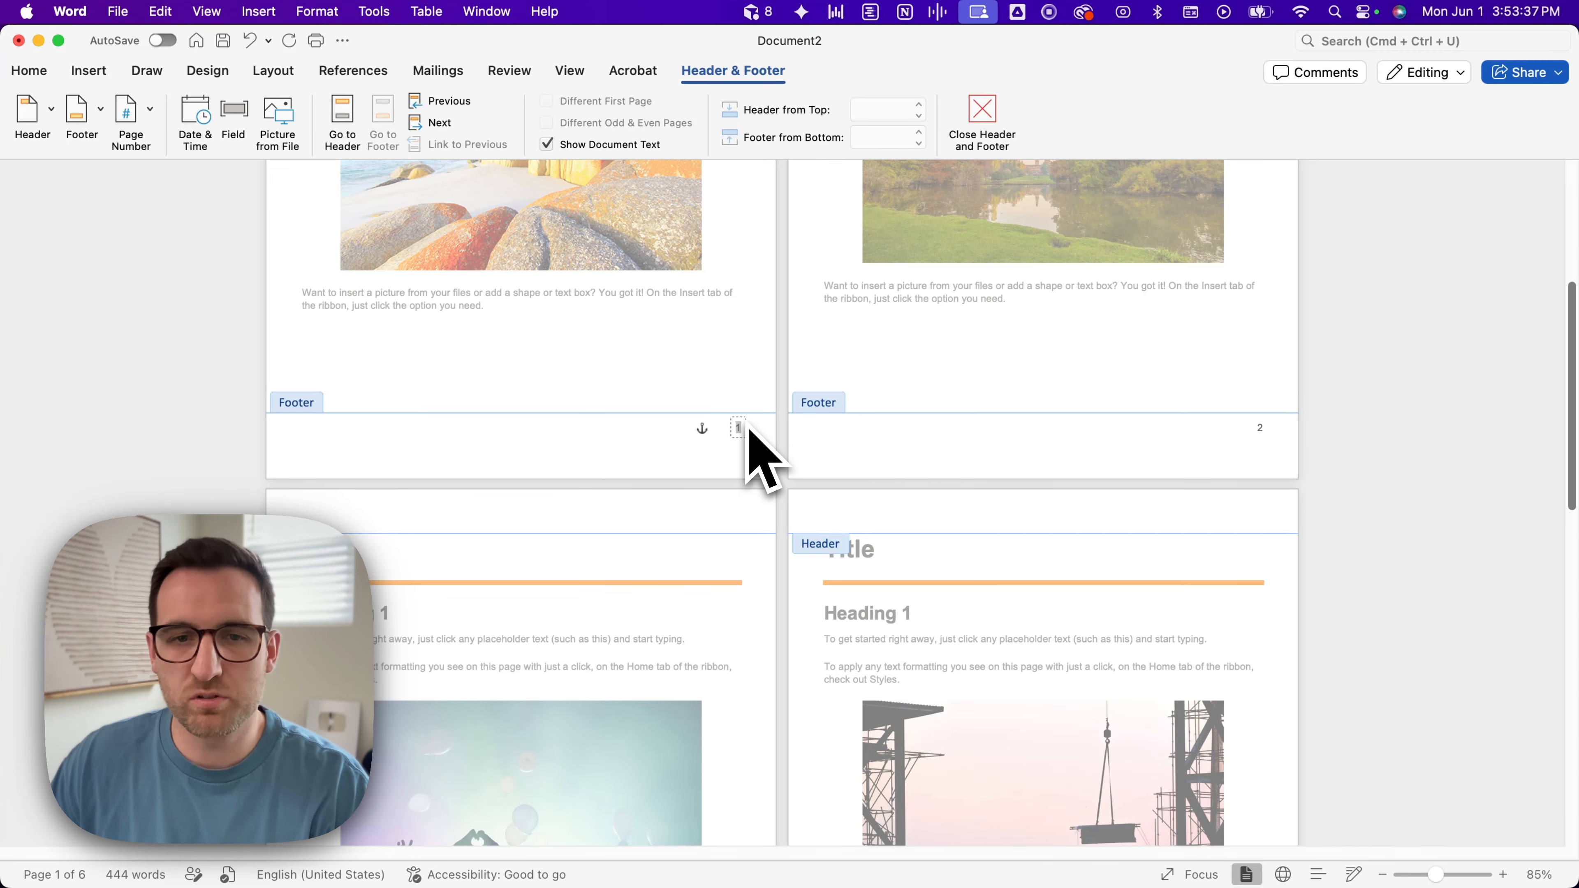
scroll(895, 473, down, 5)
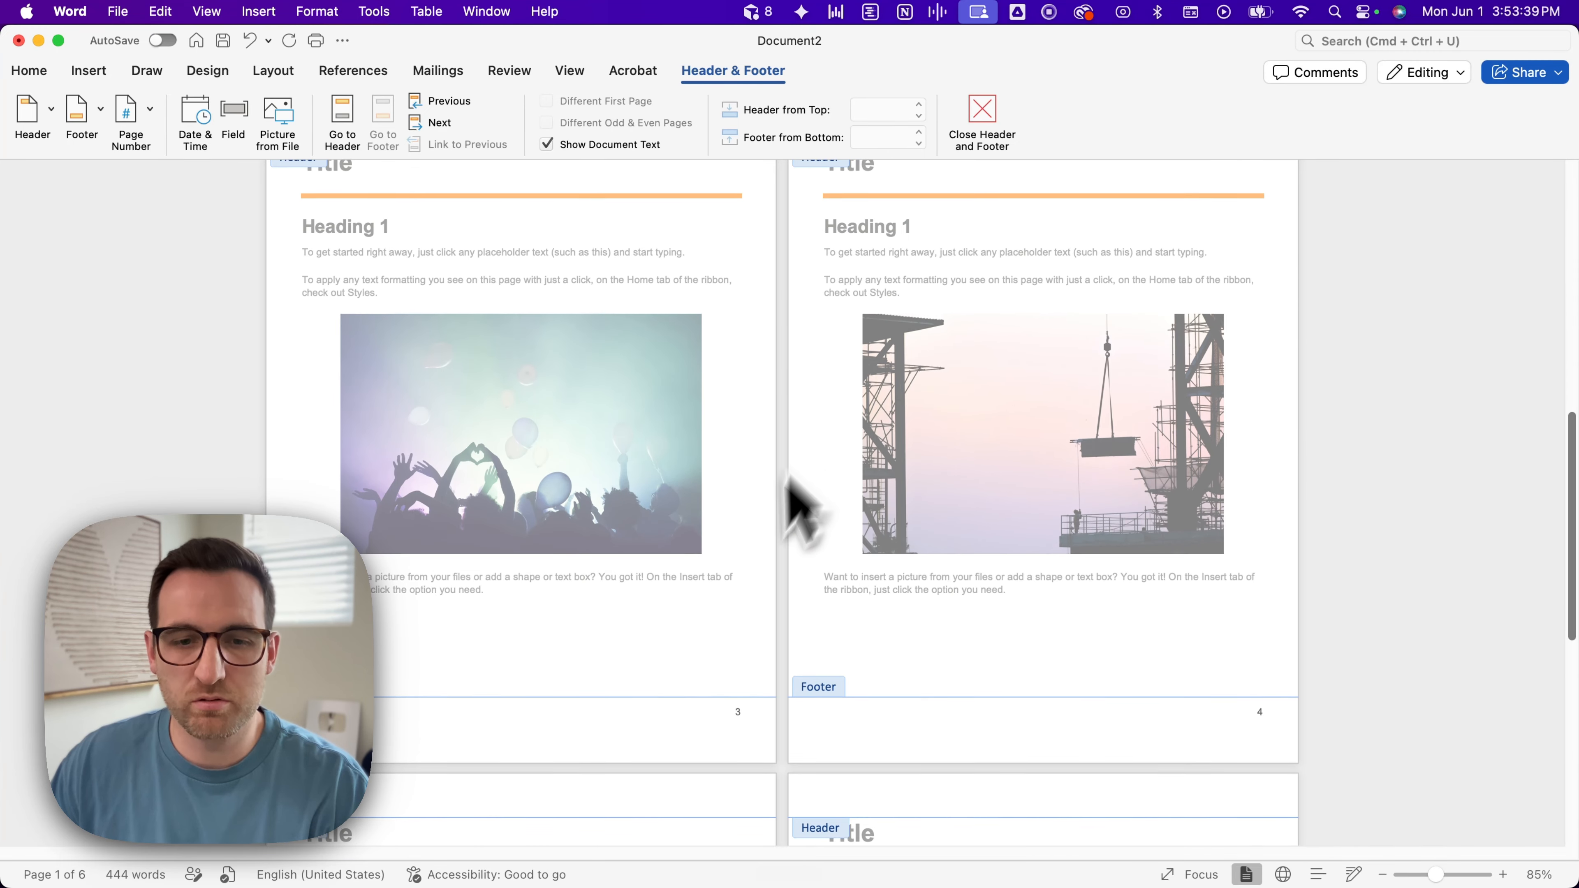
scroll(1138, 697, down, 1)
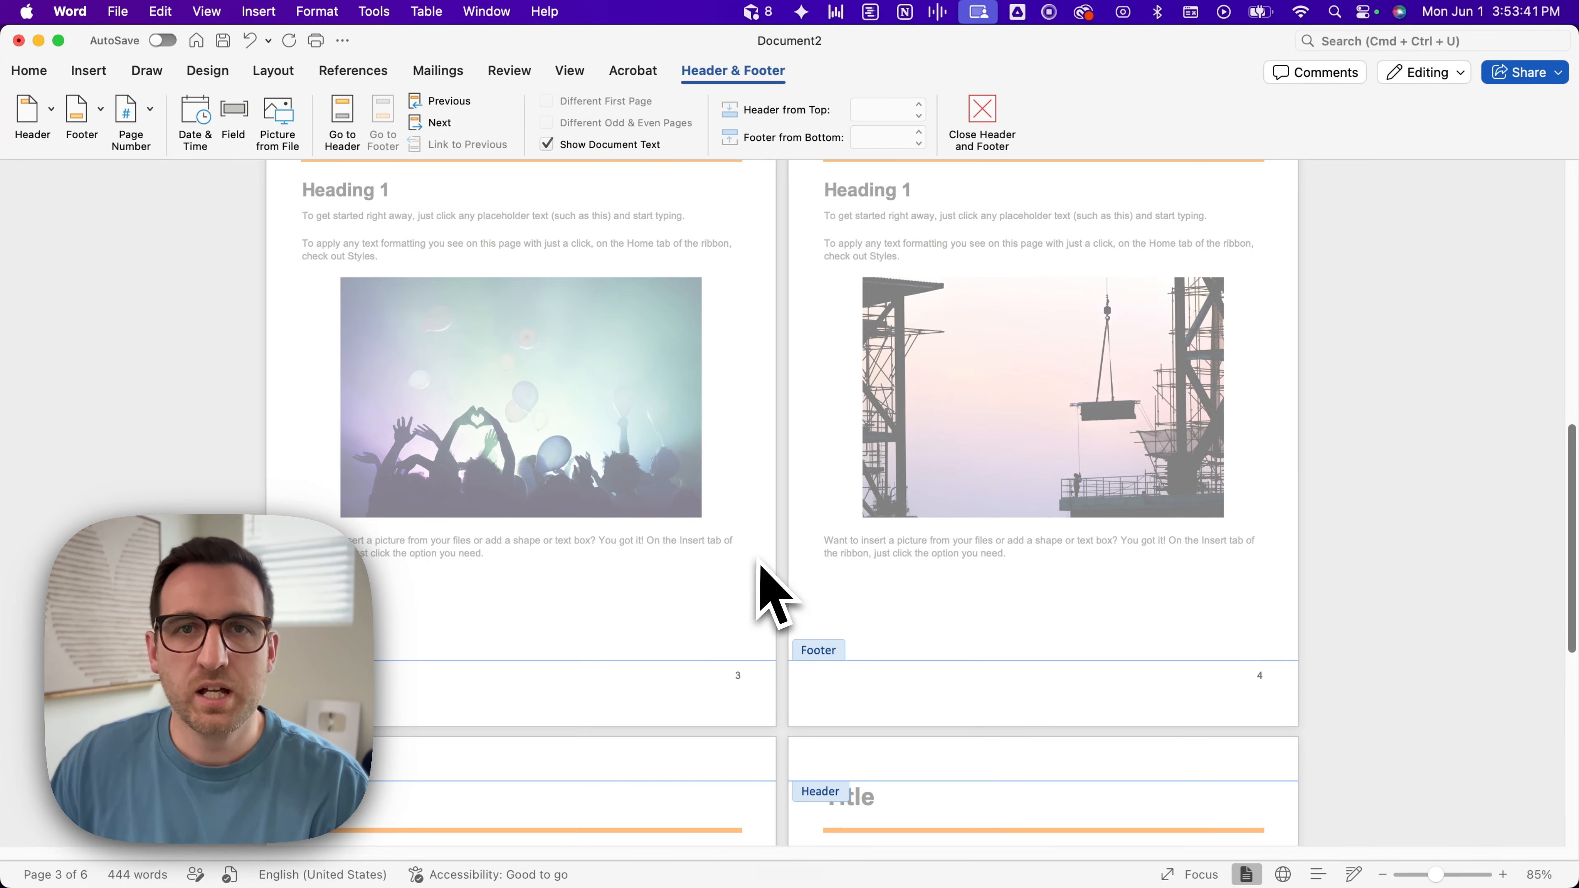
scroll(777, 557, down, 3)
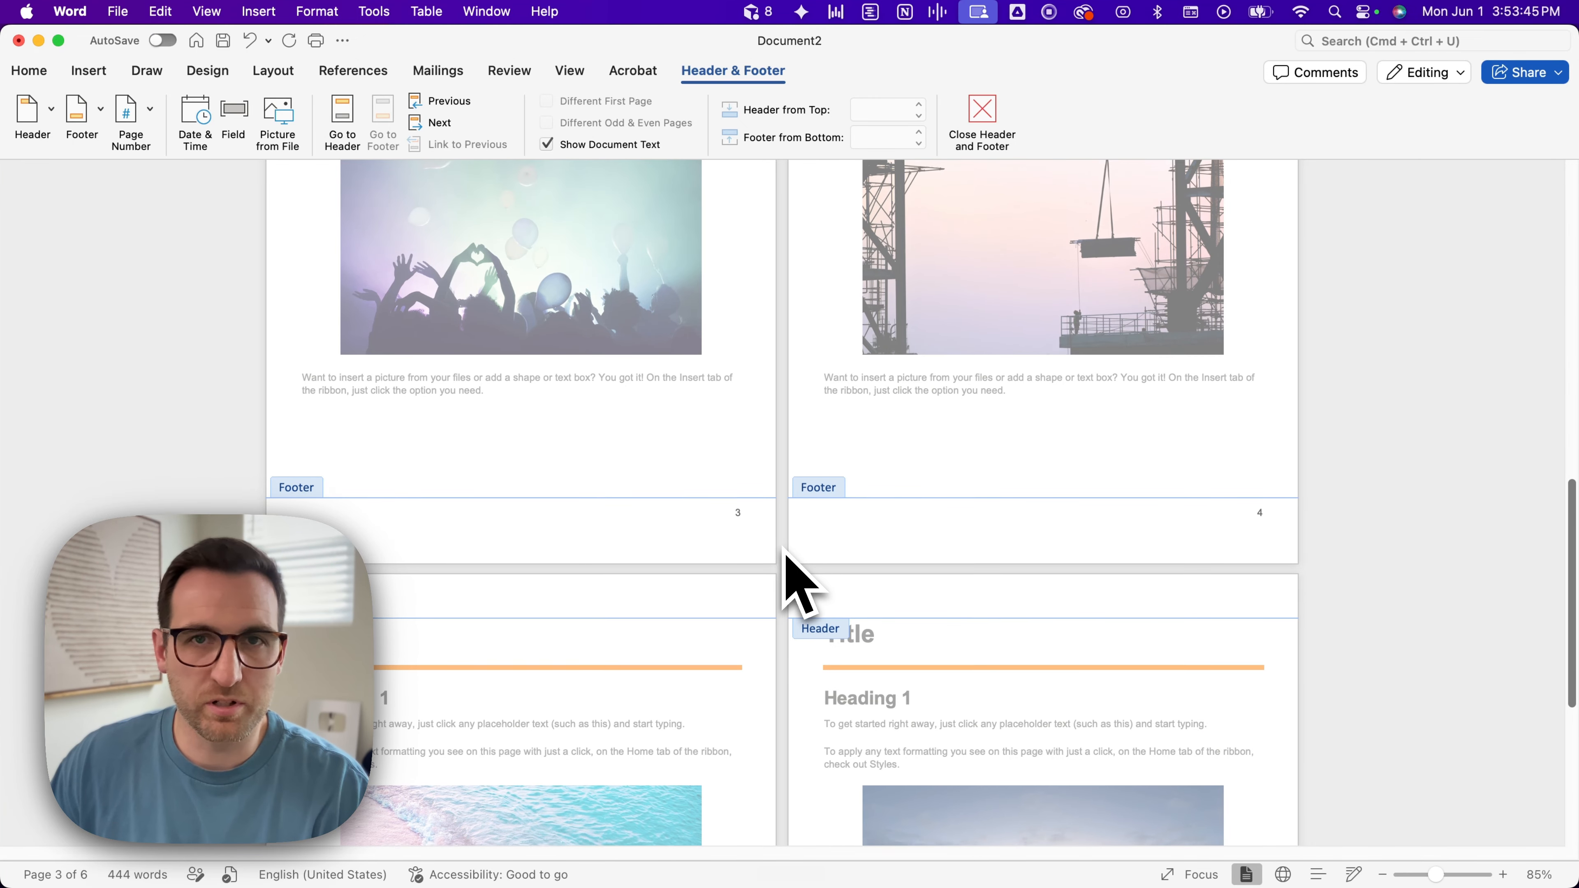
scroll(784, 556, down, 2)
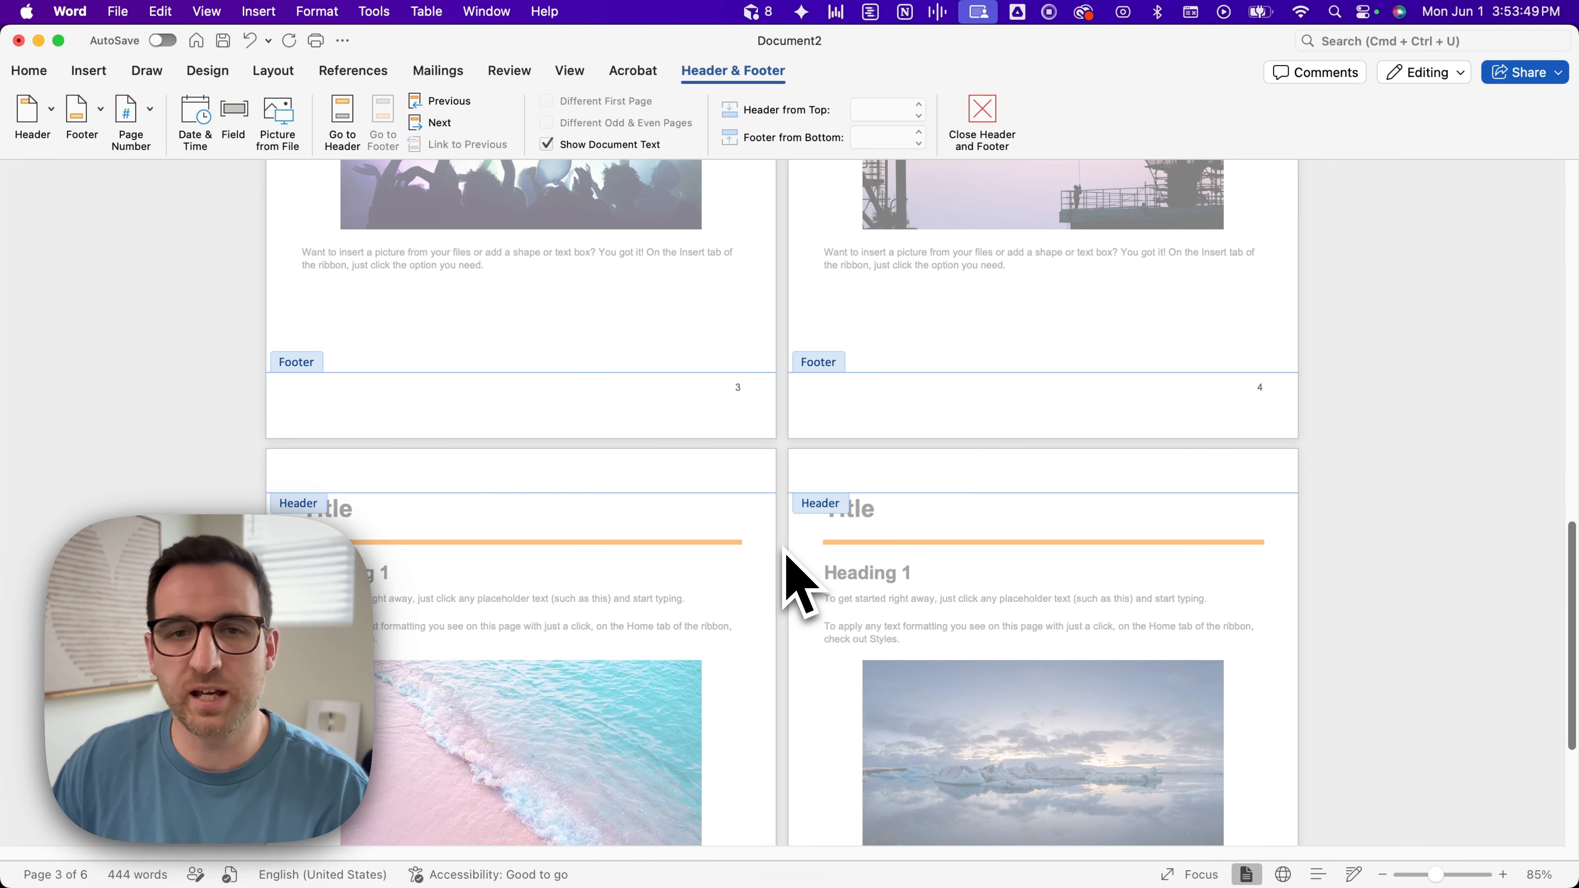
scroll(785, 556, up, 12)
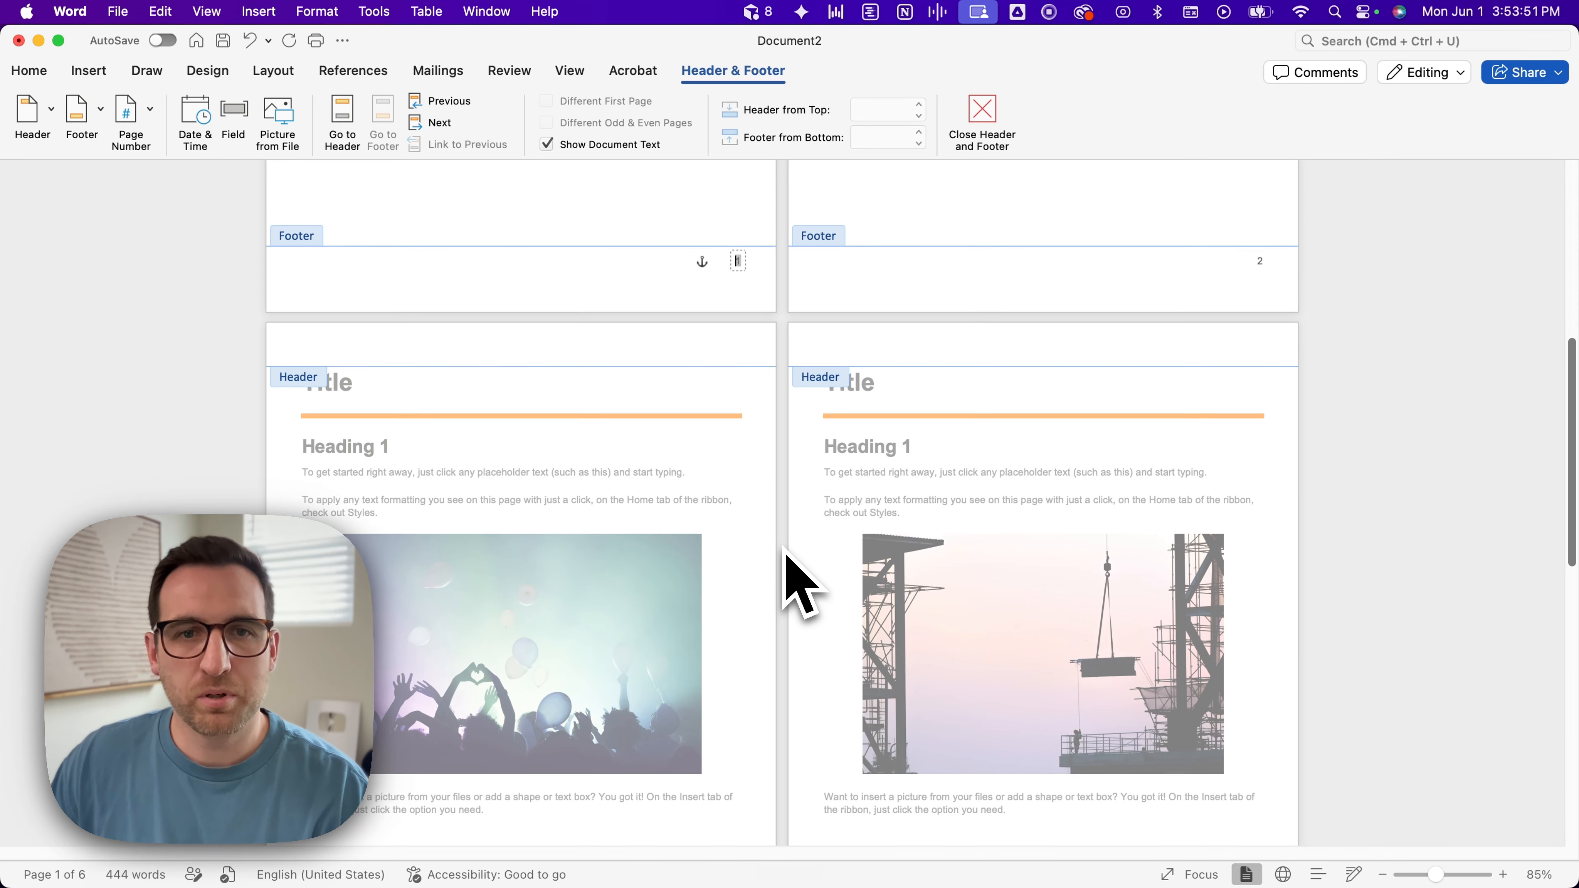
scroll(785, 556, up, 6)
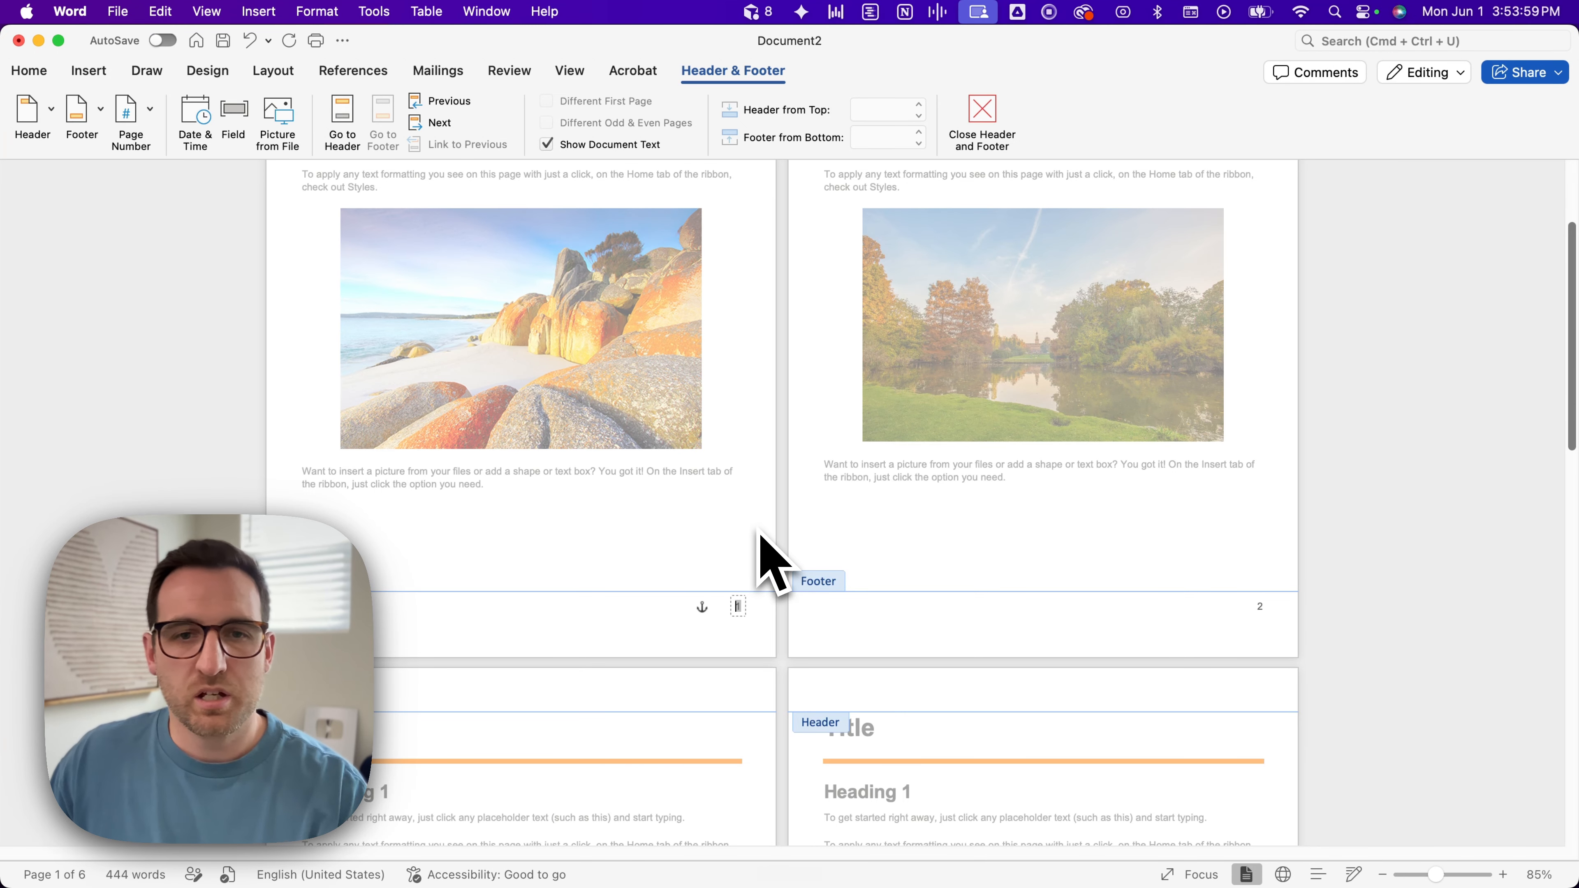
scroll(759, 535, up, 5)
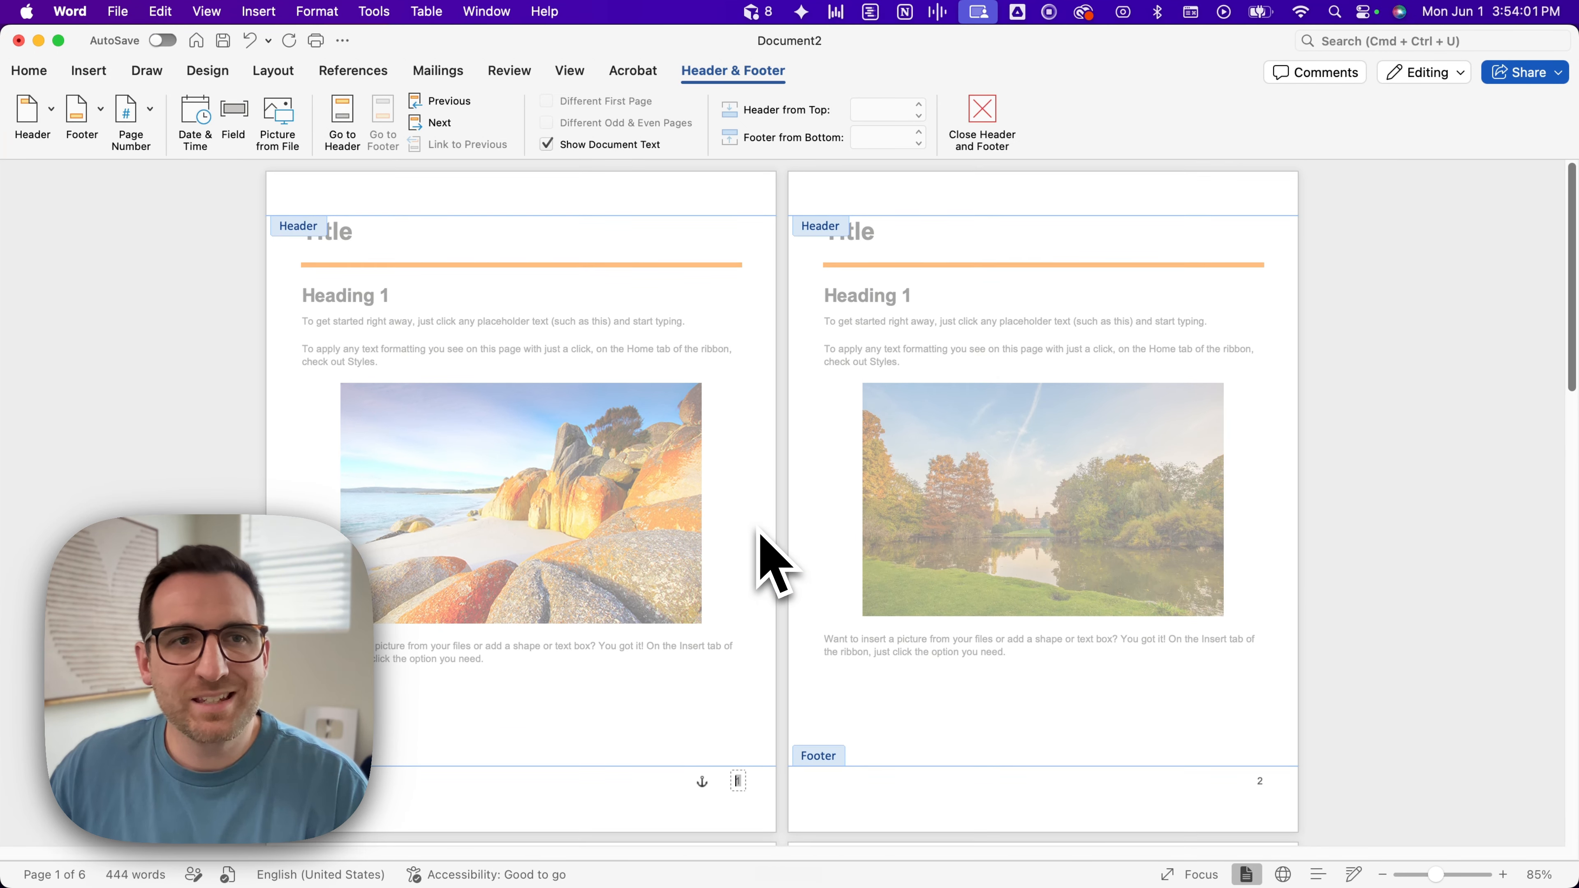
Step: Show the nonprinting formatting marks so the page breaks can be seen throughout the document
click(32, 70)
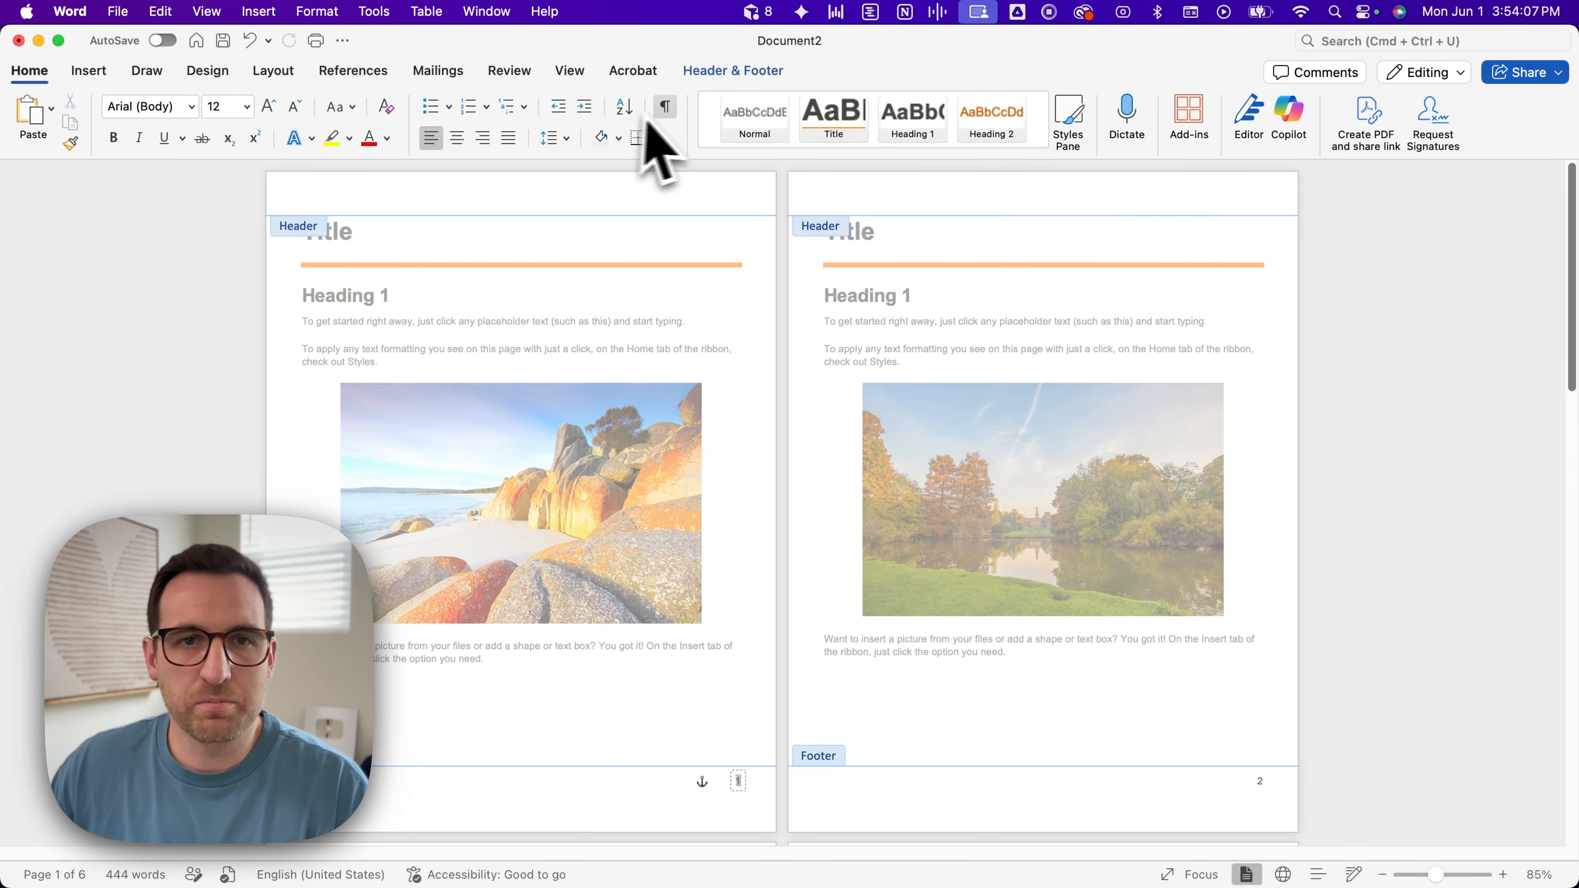
click(670, 115)
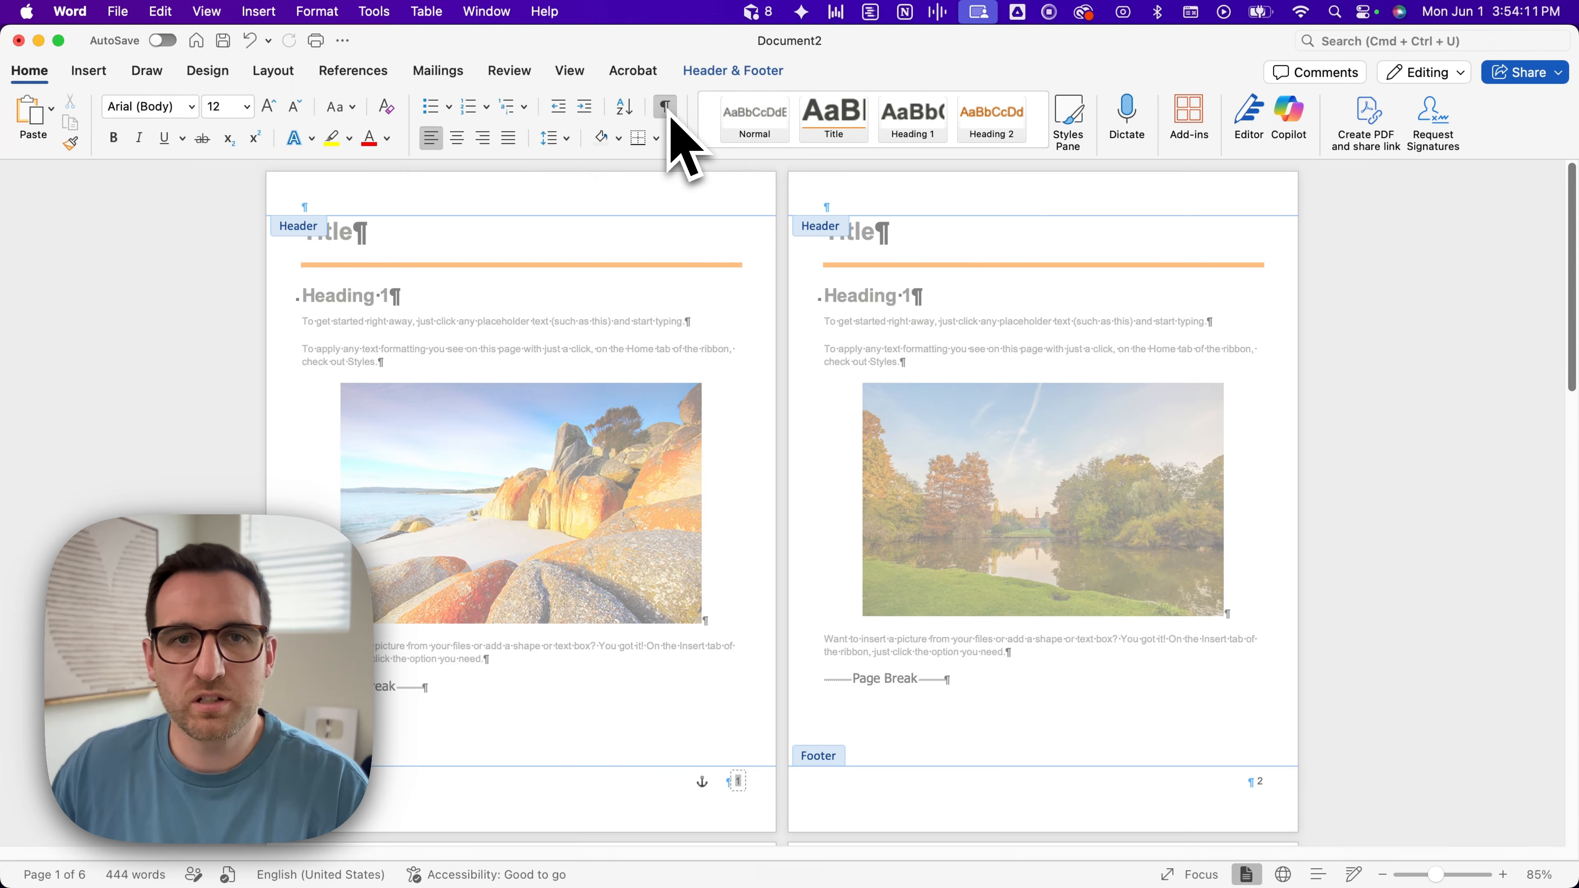
scroll(780, 319, down, 1)
scroll(782, 319, down, 5)
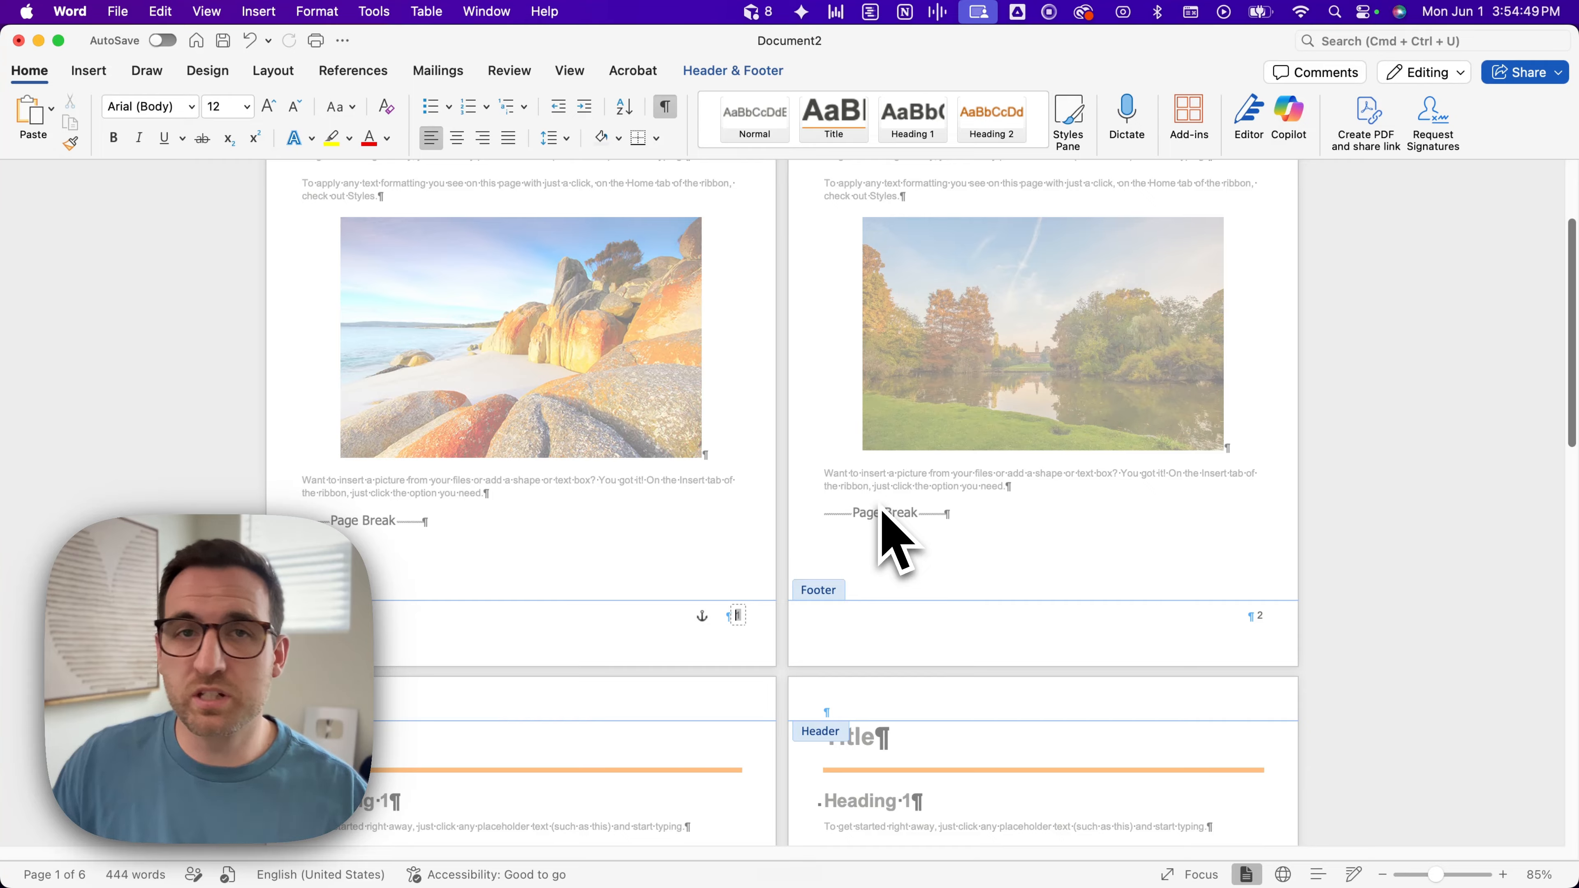
Step: Leave the footer, select the page break at the end of page 2 and insert a Section Break (Next Page) there
click(923, 522)
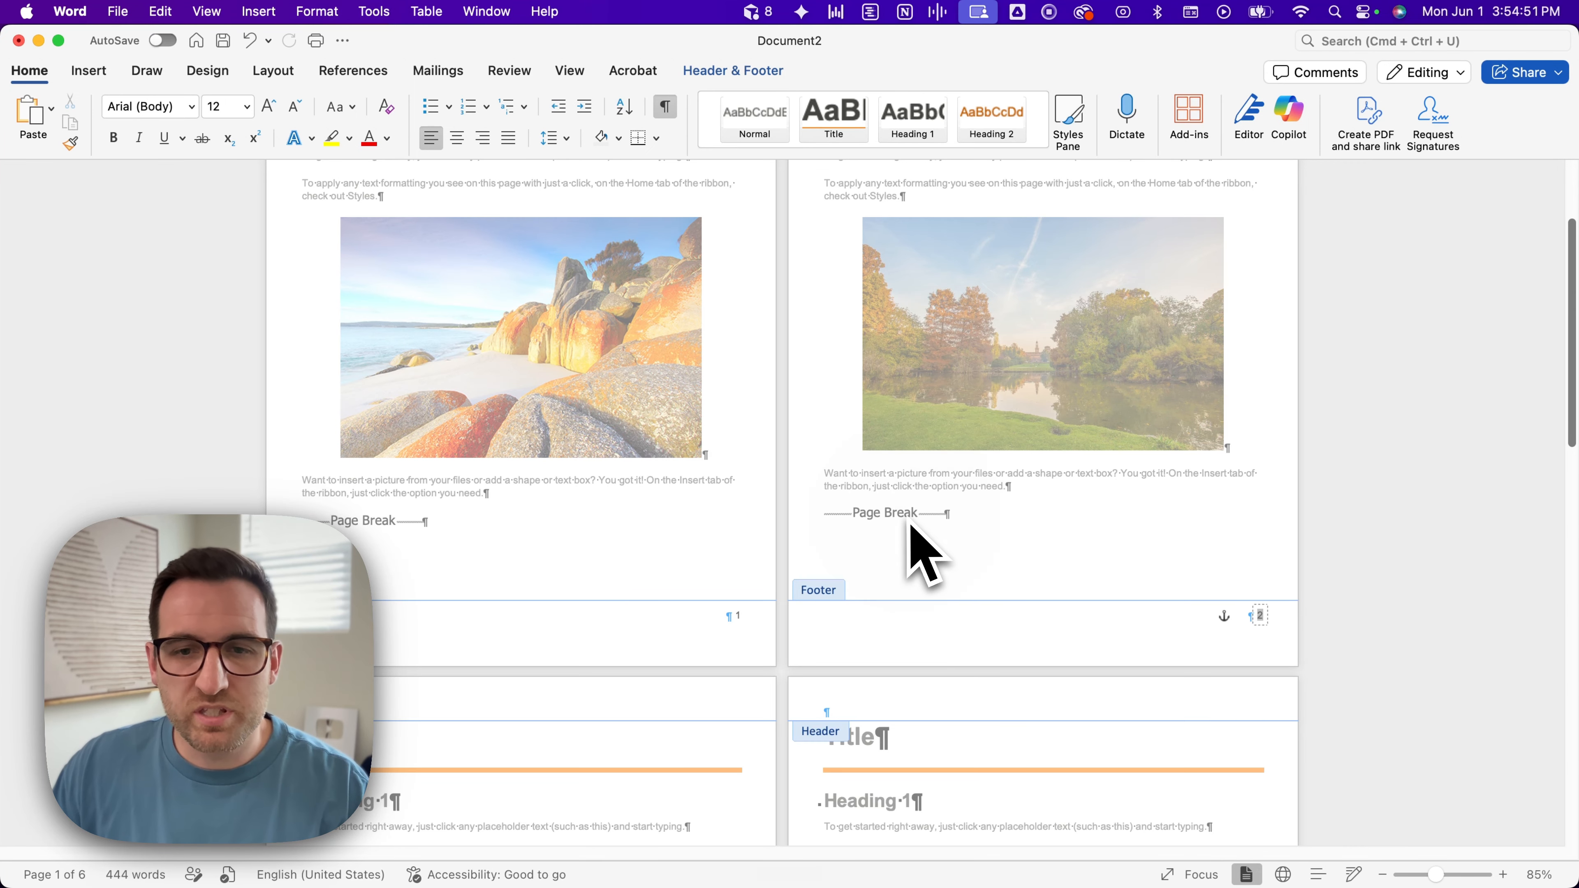
click(890, 503)
click(861, 516)
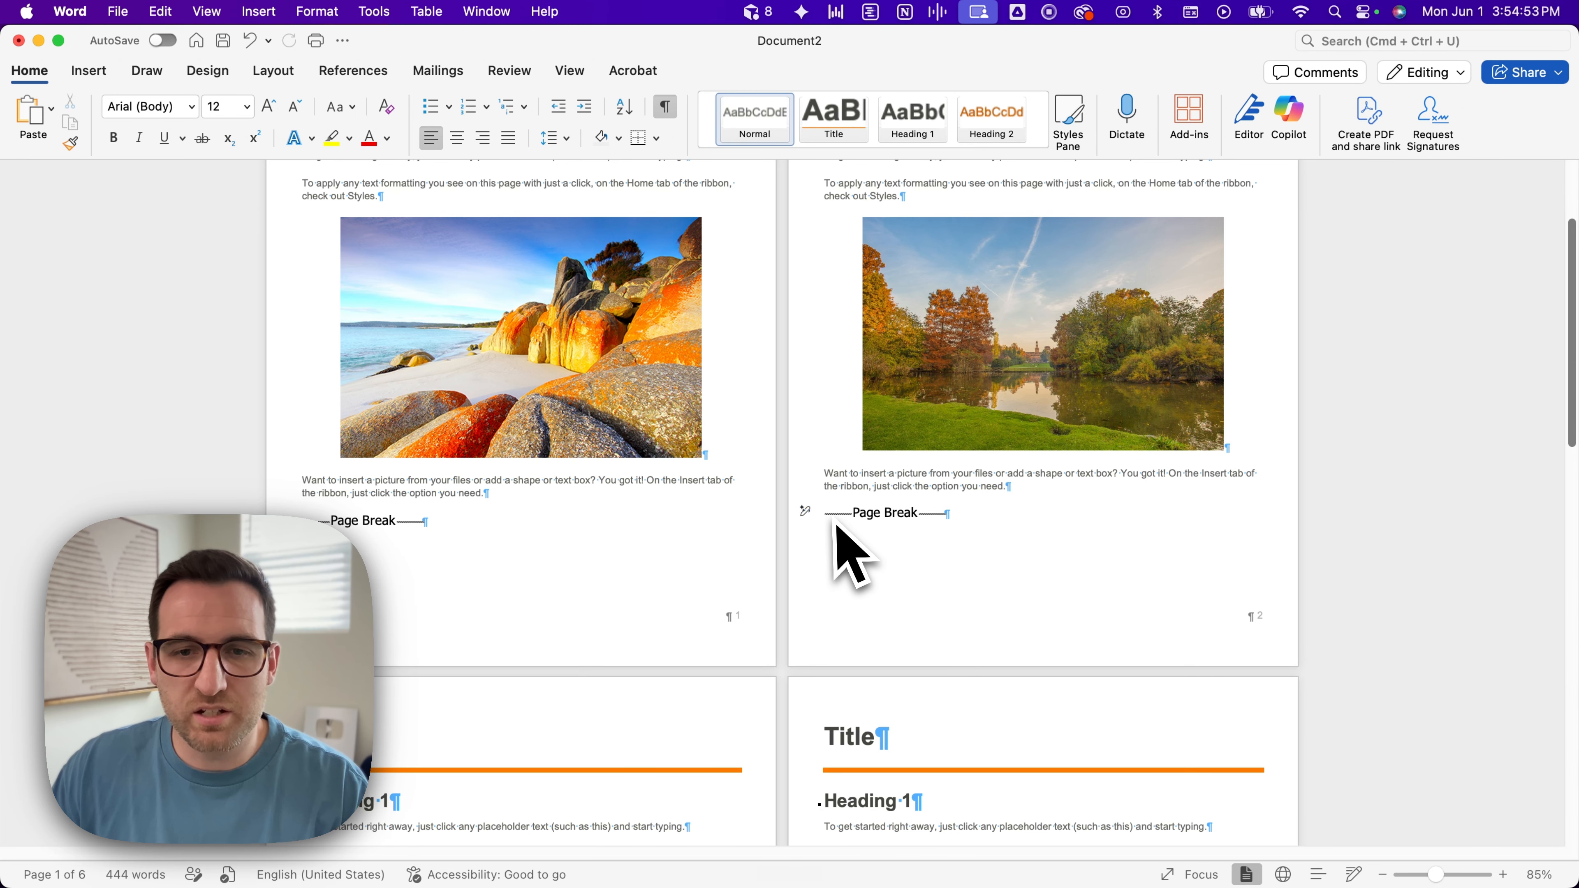
drag(832, 522, 924, 529)
scroll(981, 531, down, 1)
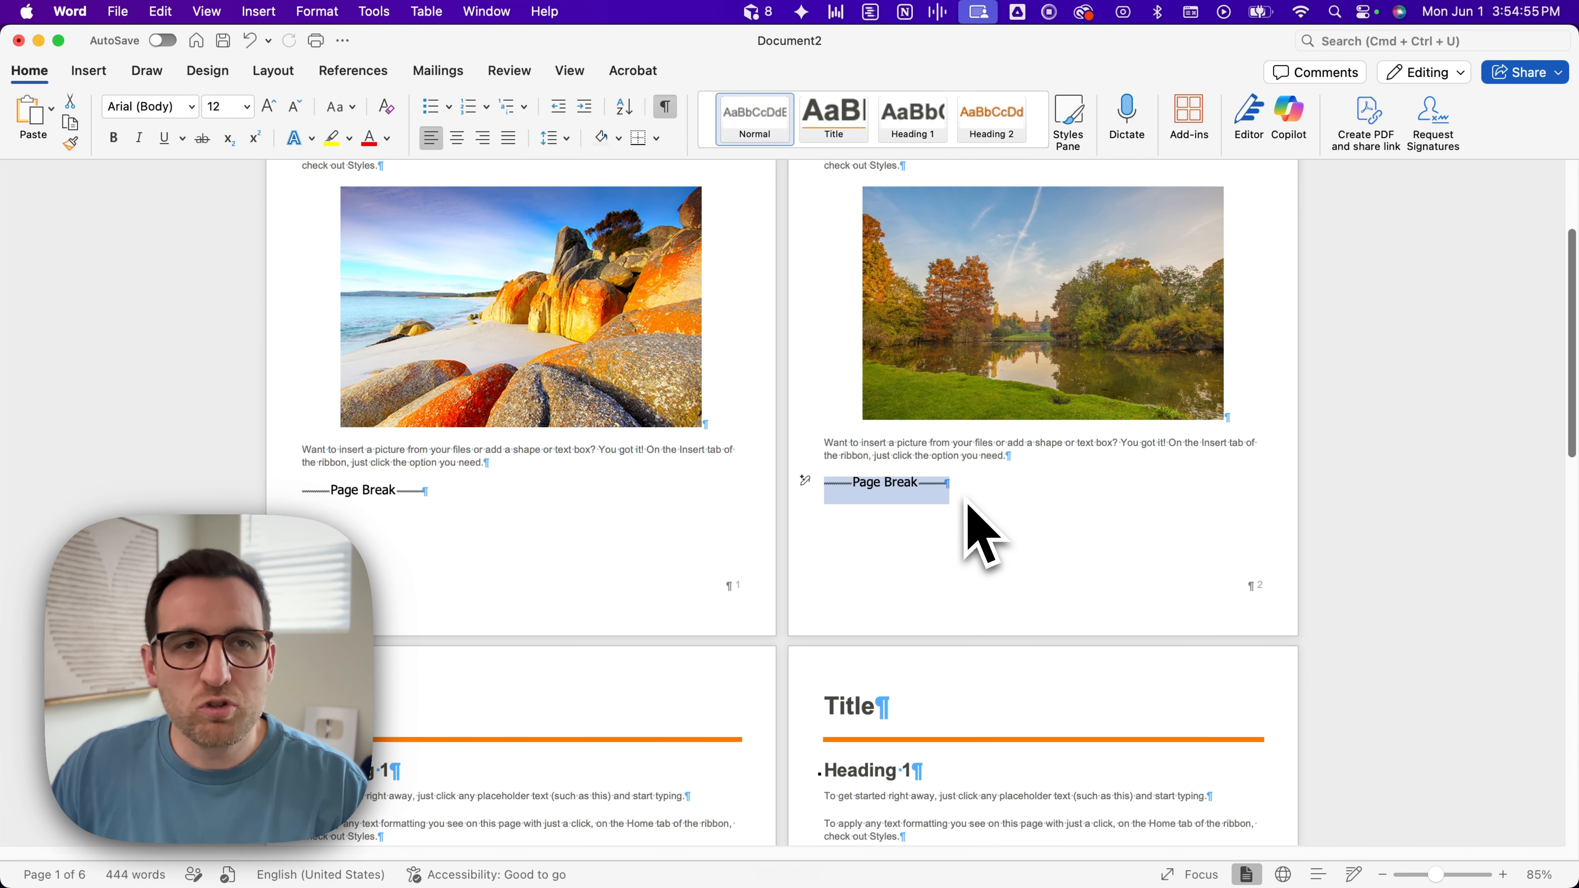
click(212, 12)
mouse_move(259, 11)
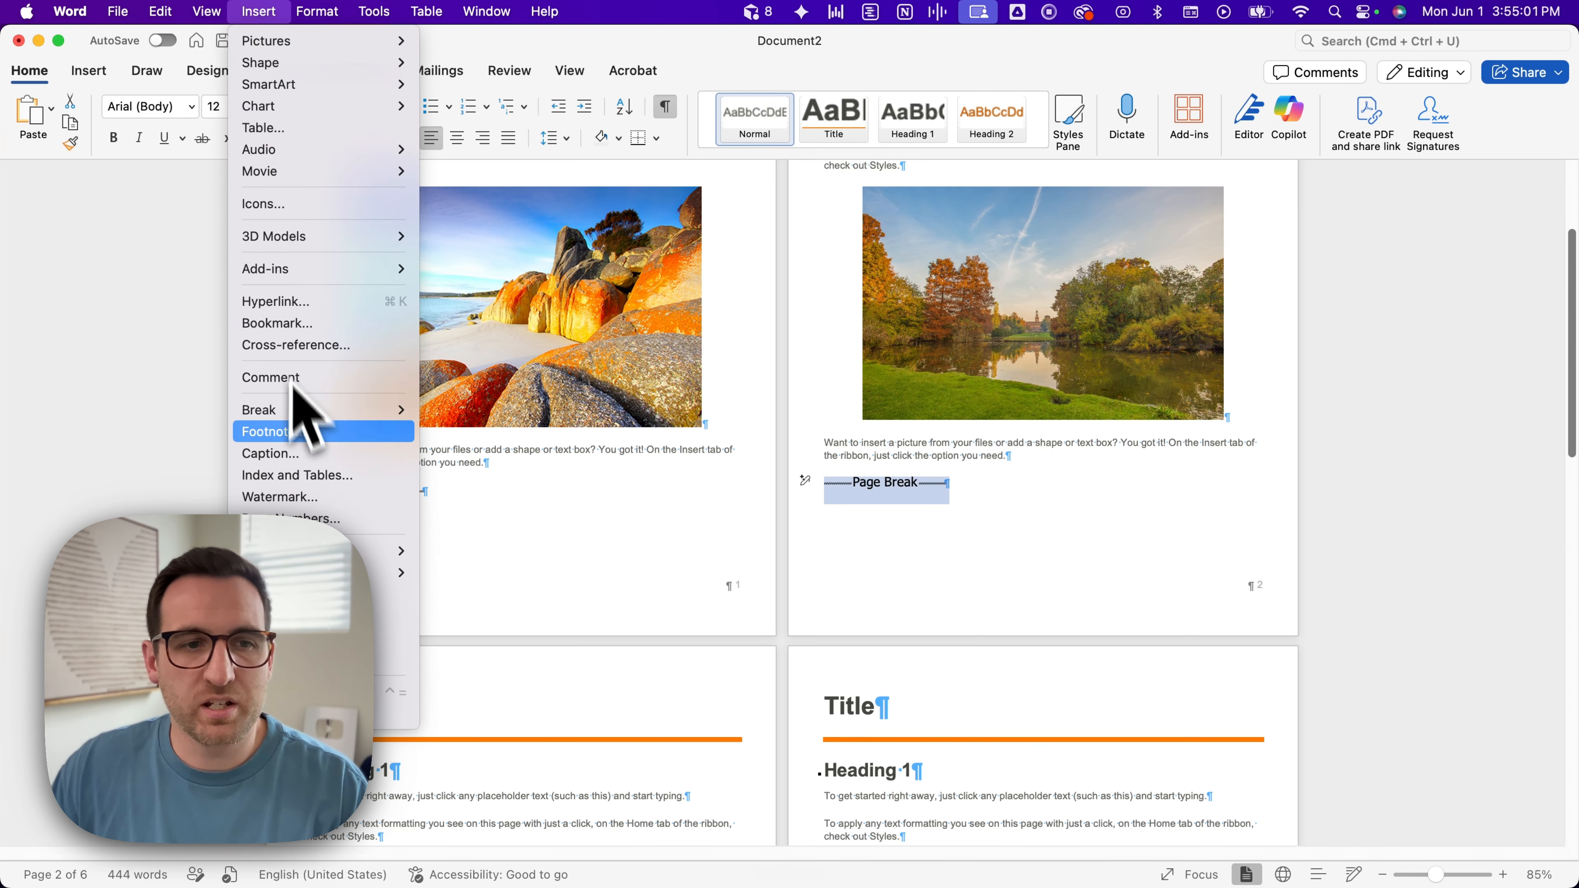
mouse_move(339, 410)
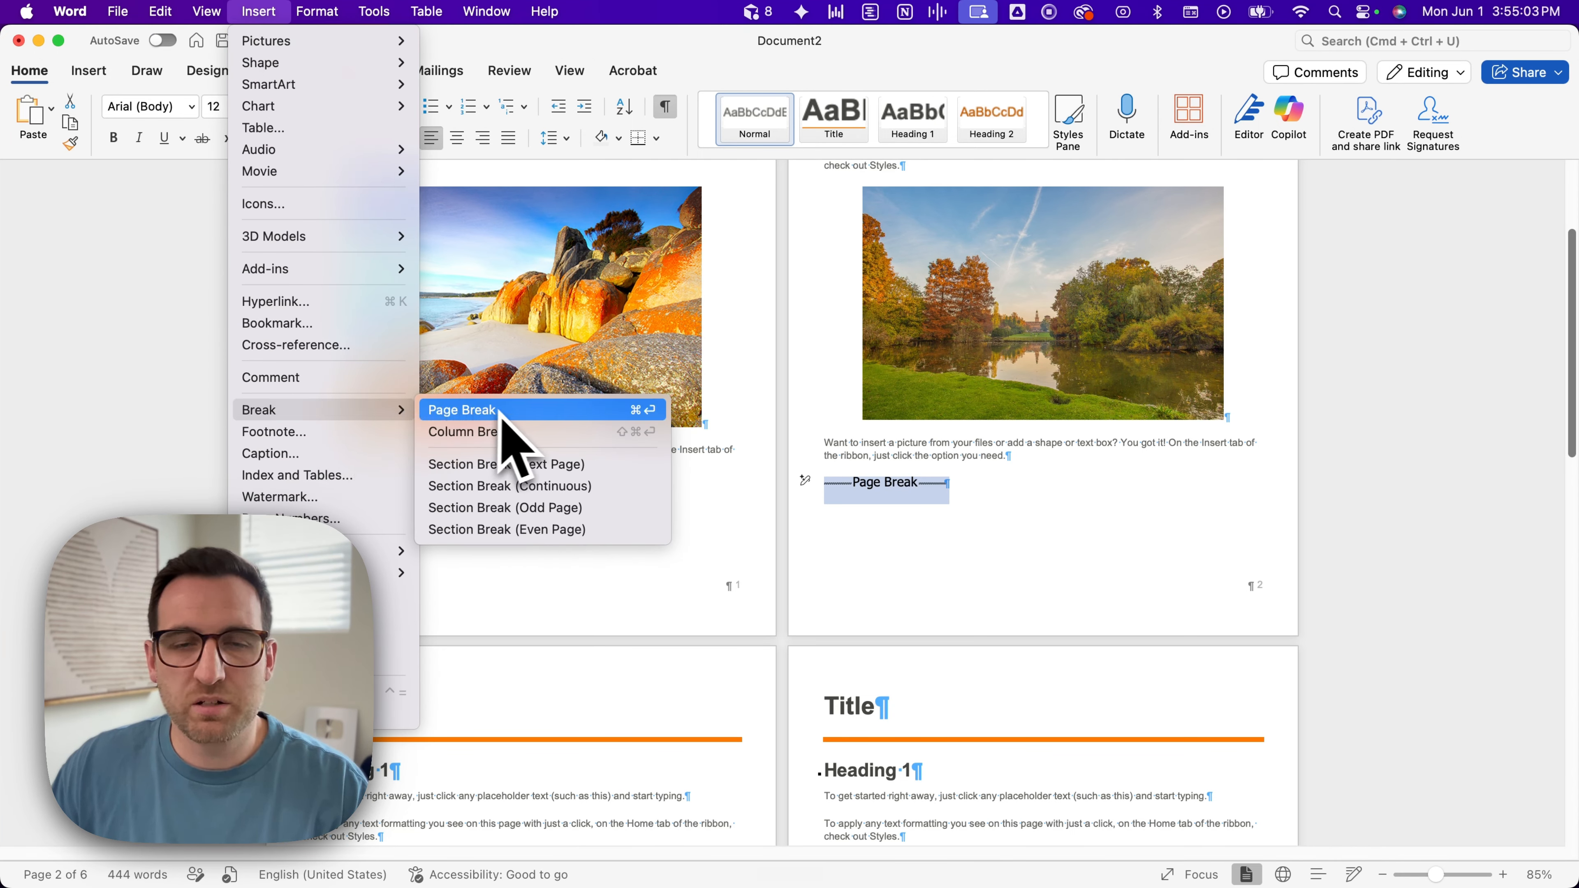
click(538, 474)
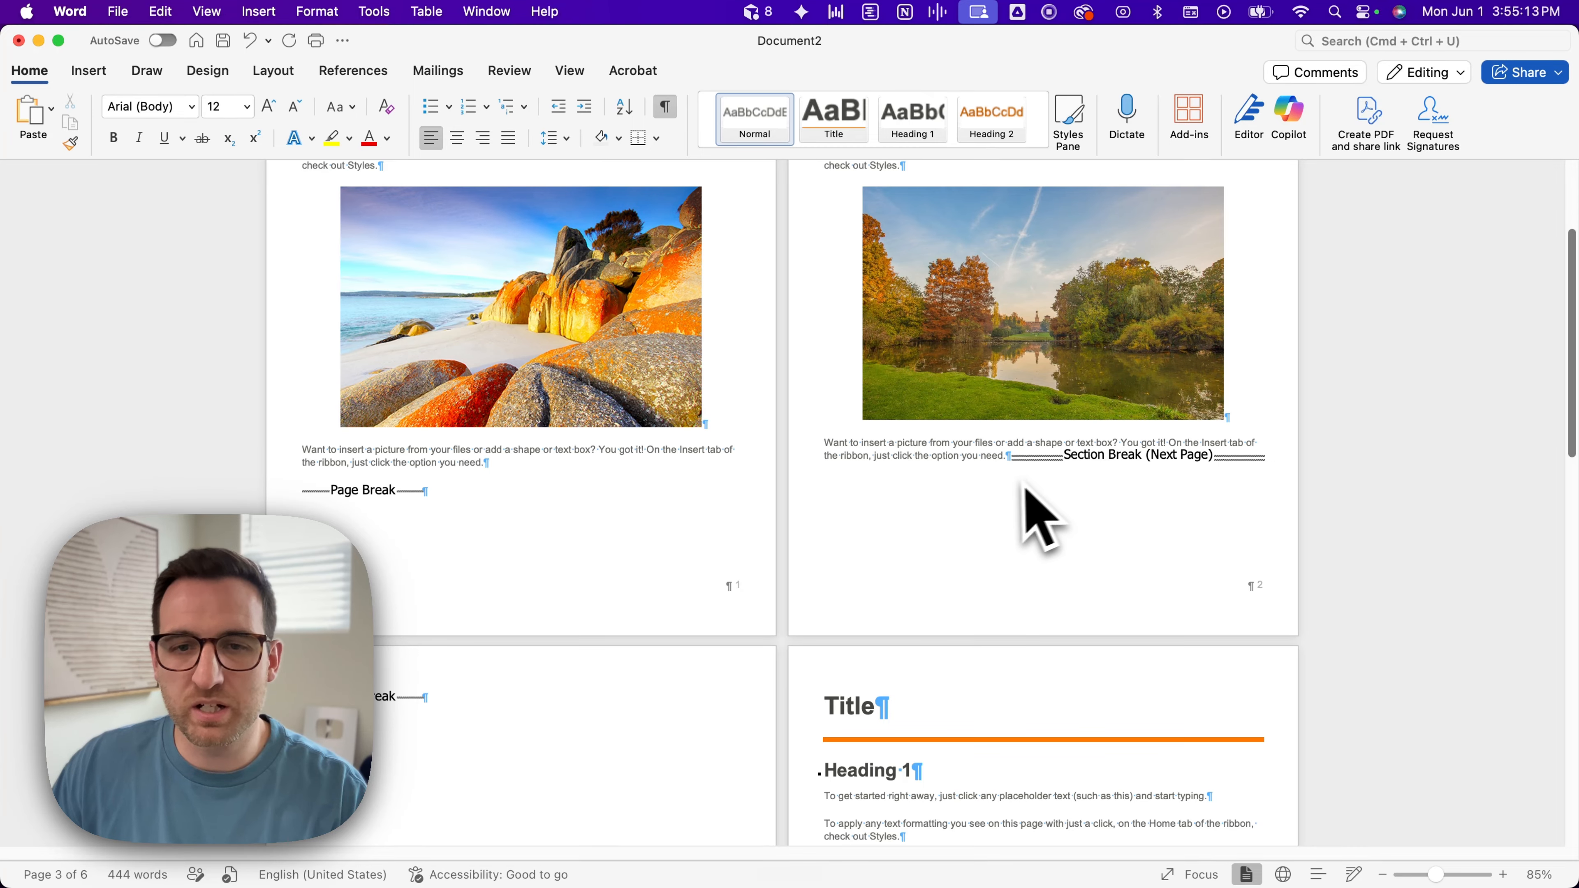
Step: Delete the leftover page break on the page following the section break
scroll(1019, 516, down, 5)
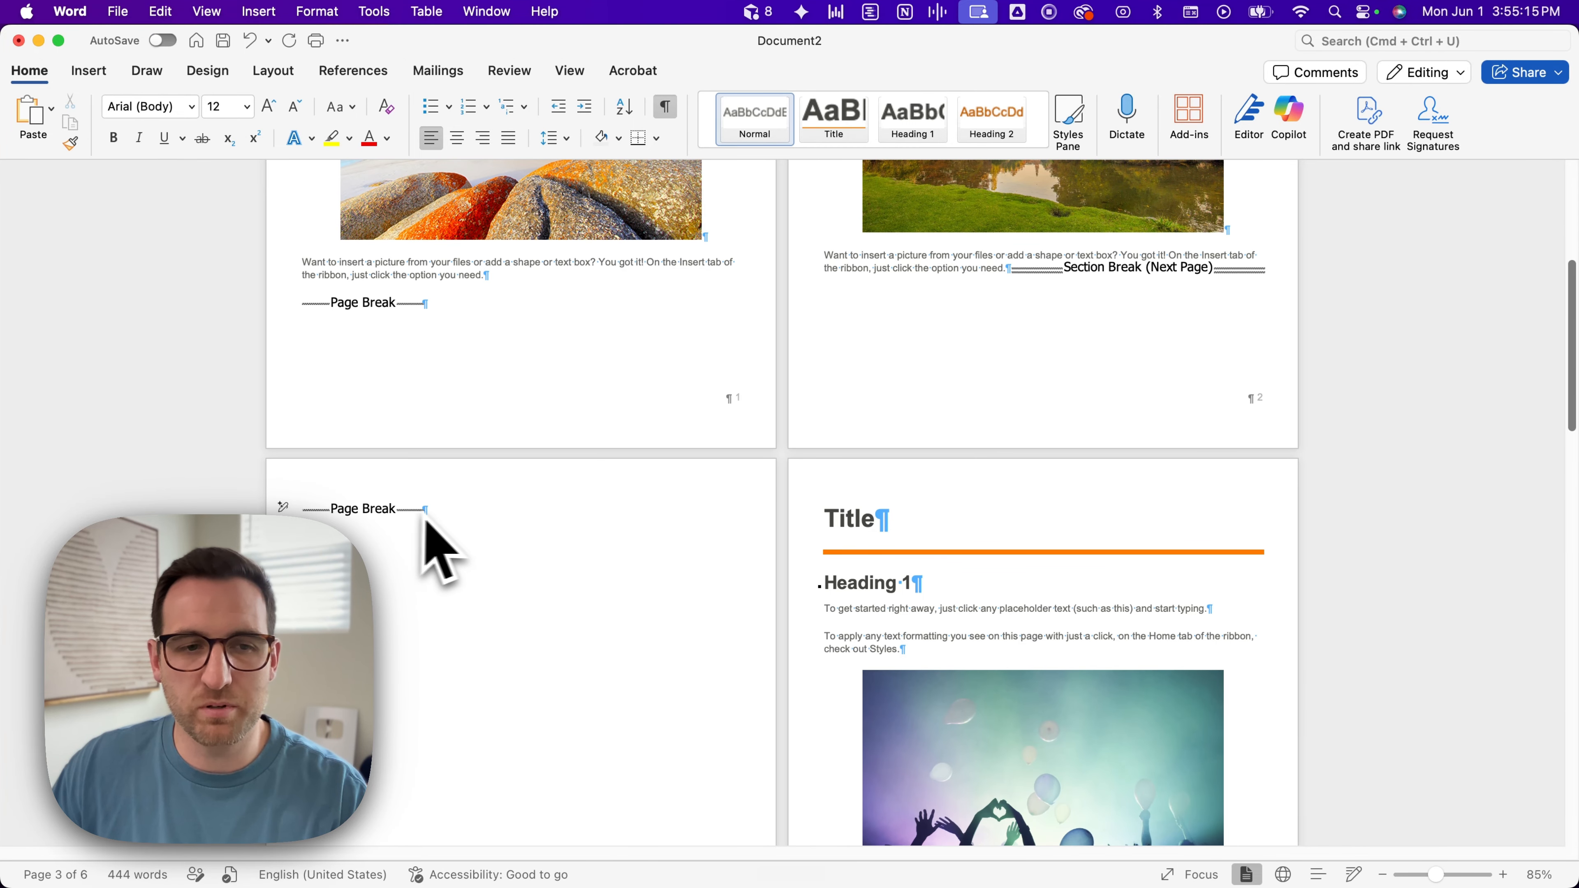
drag(448, 536, 314, 521)
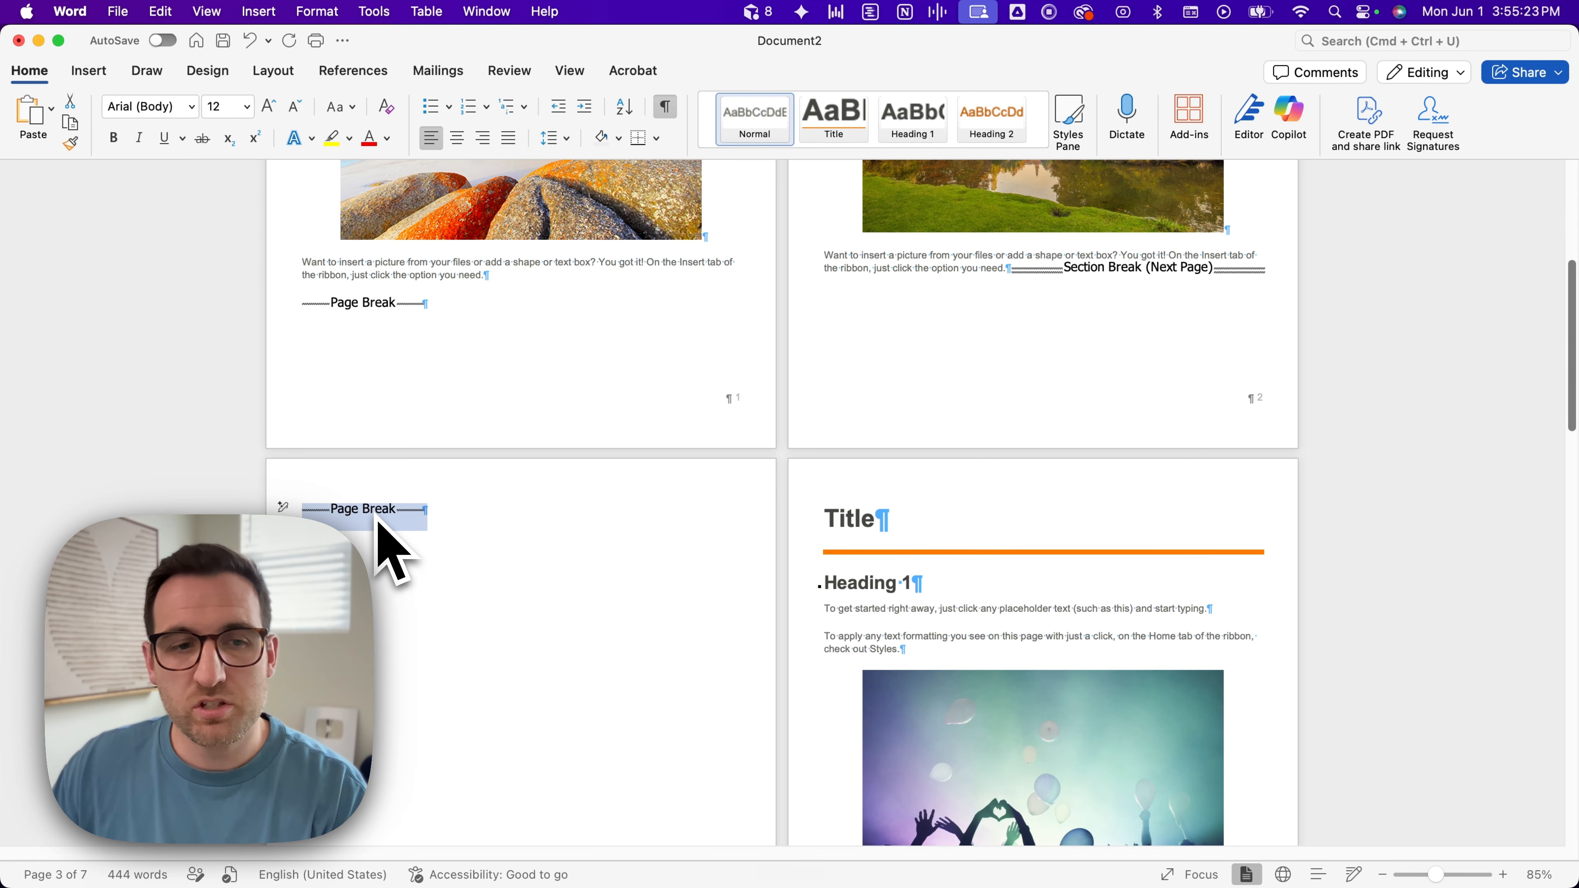
key(BackSpace)
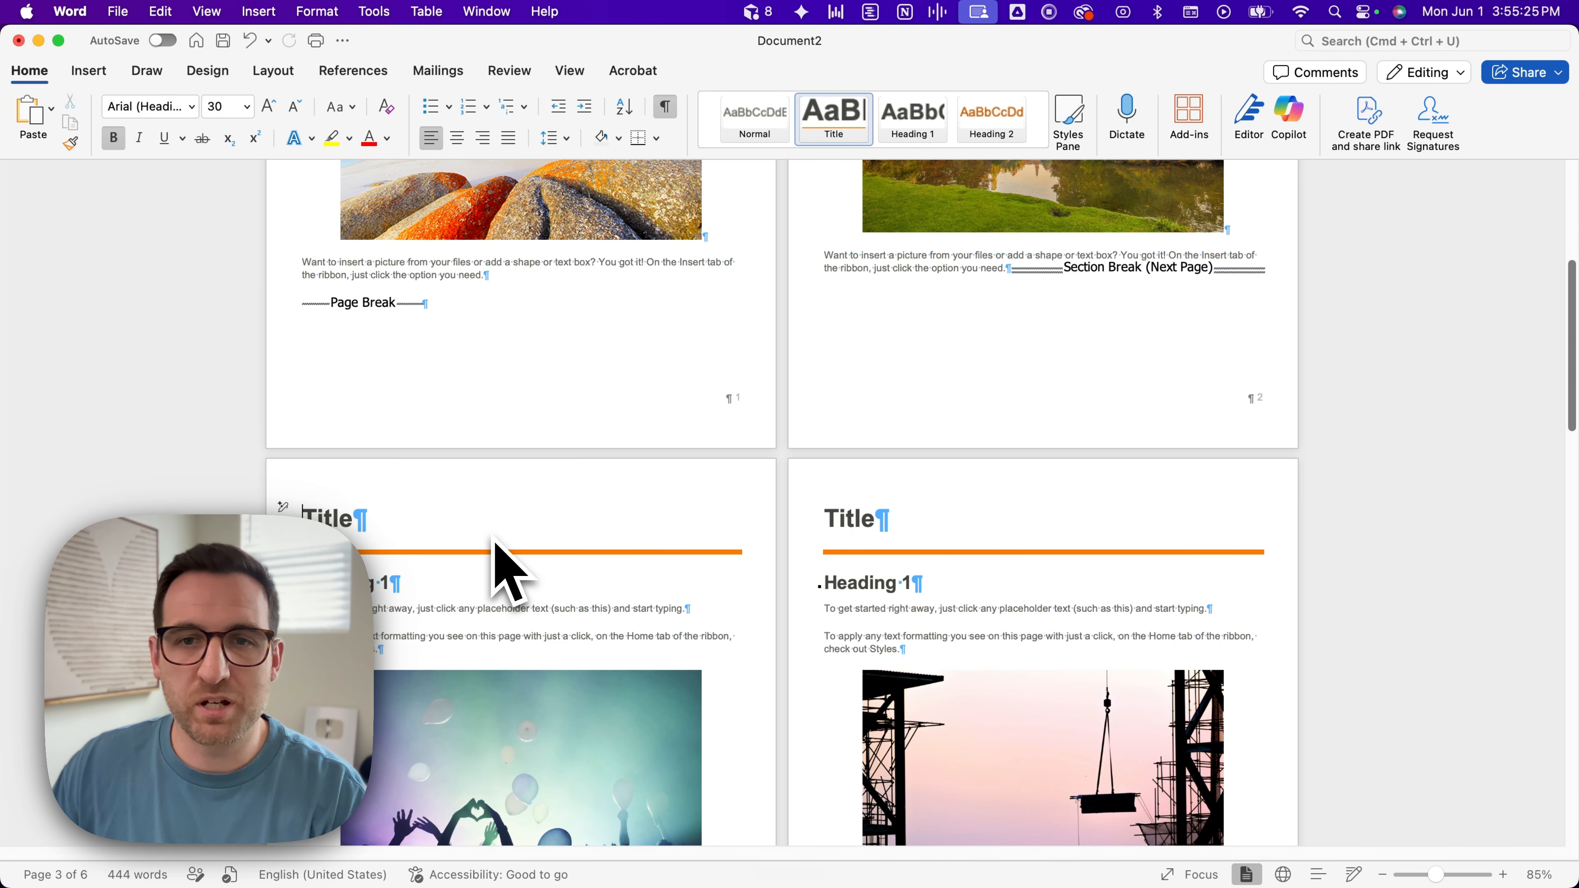
Step: Open the section 2 footer on page 3 for editing and unlink it from the previous section
scroll(495, 548, up, 2)
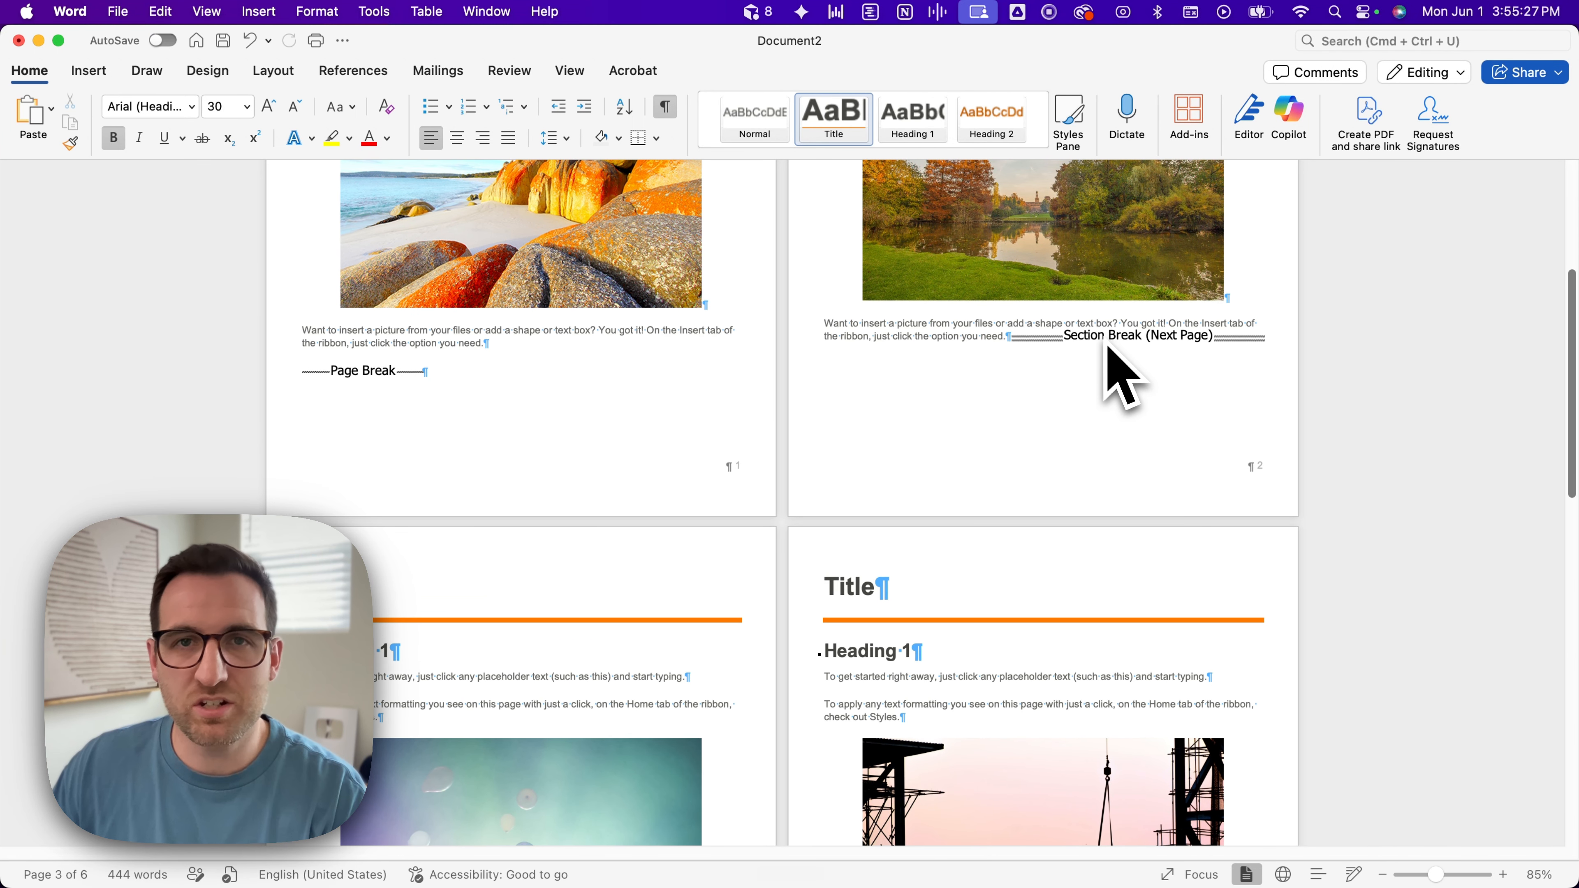
scroll(774, 447, down, 8)
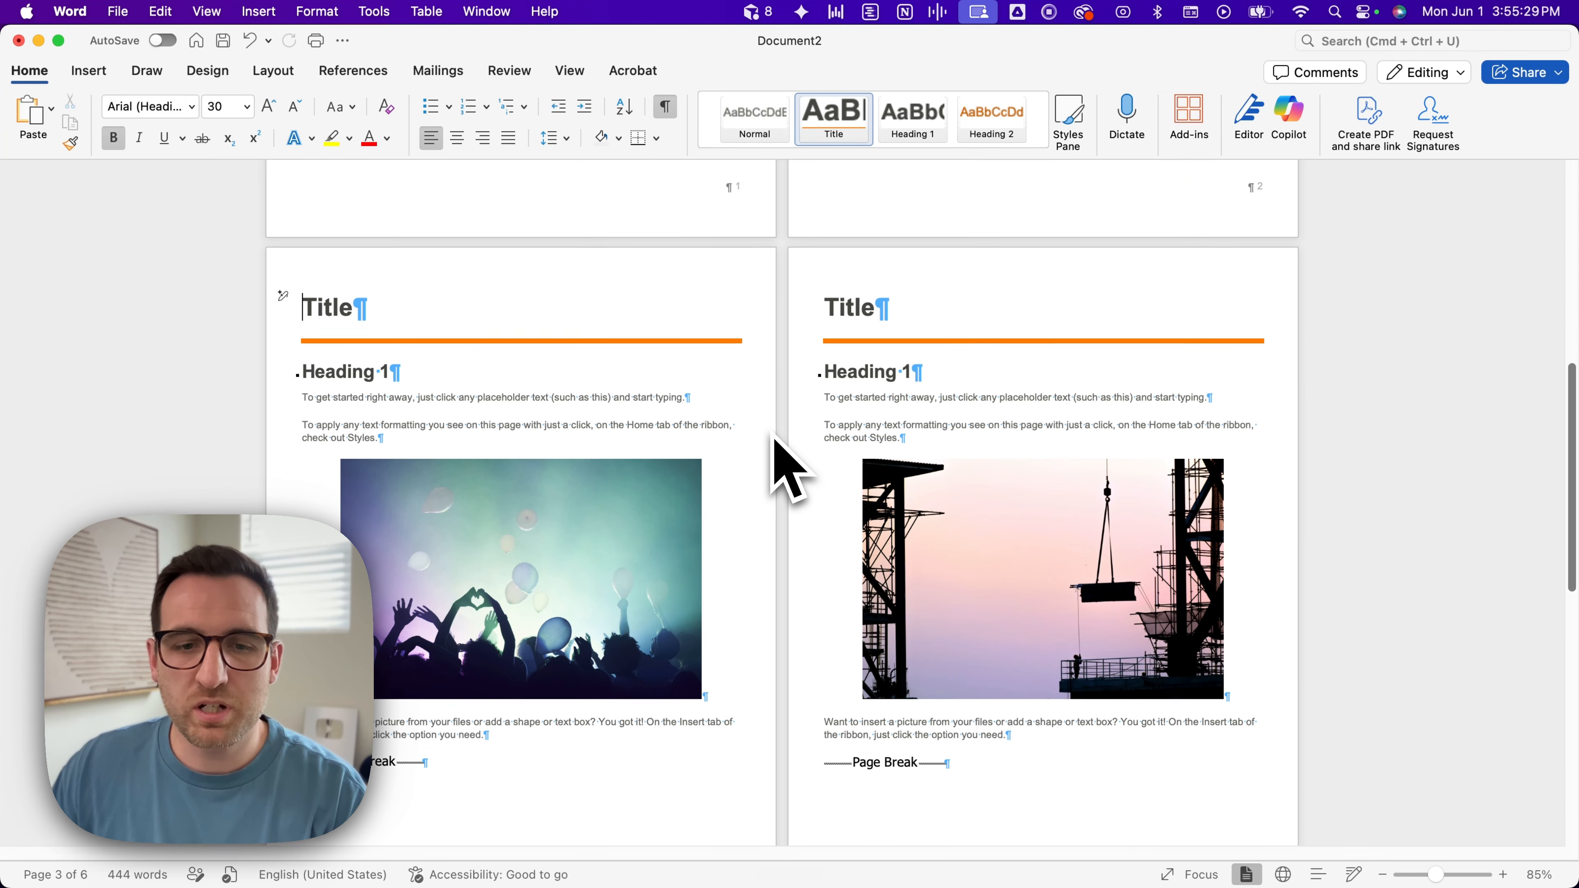
scroll(774, 442, down, 6)
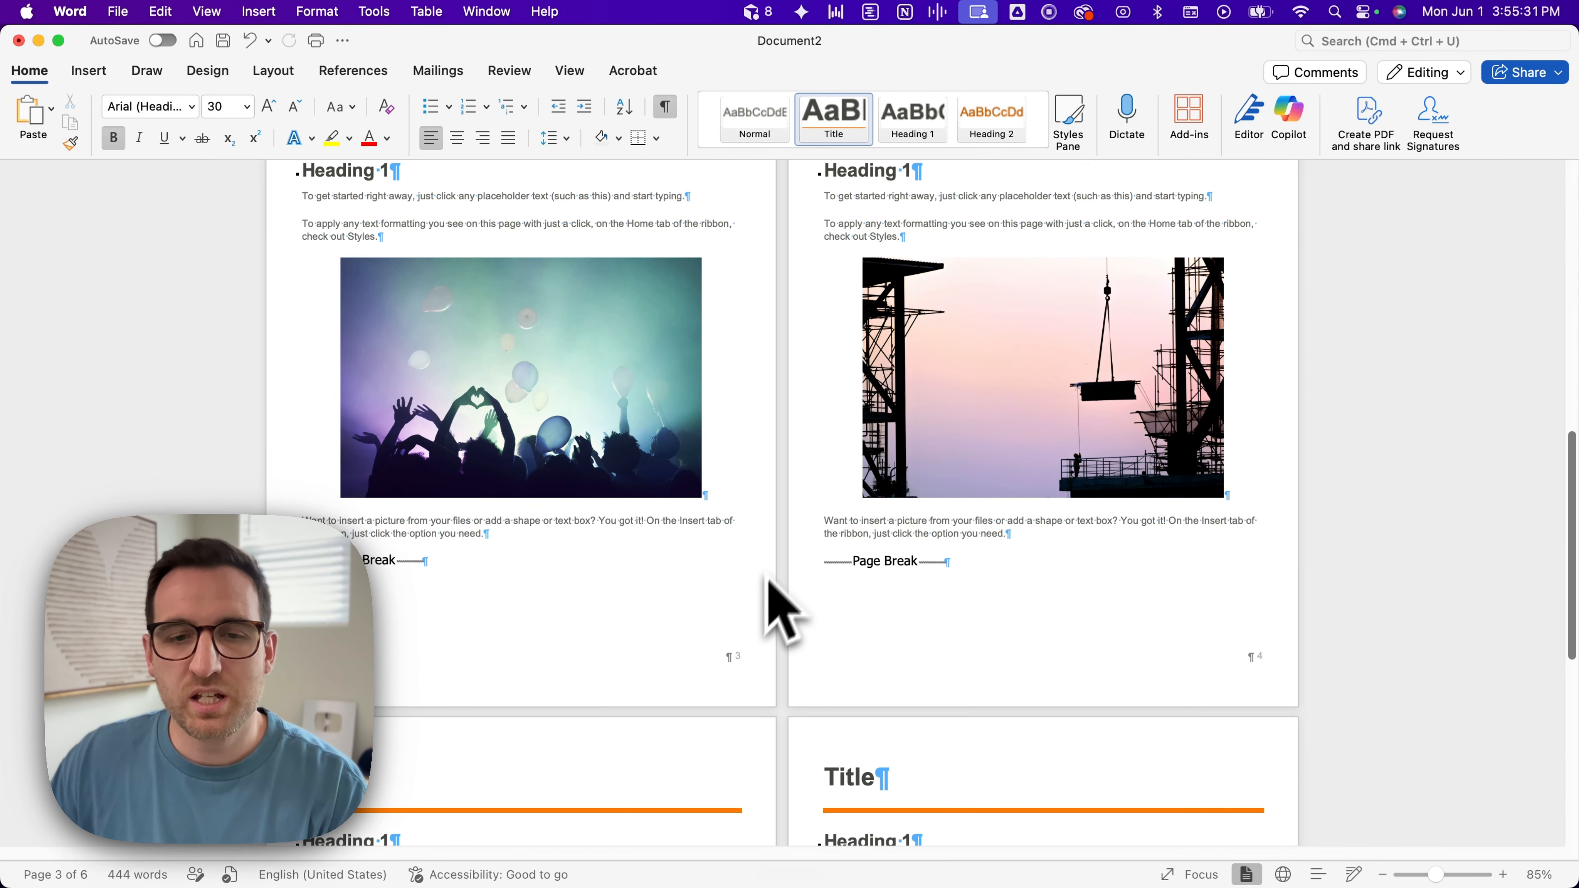
double_click(726, 671)
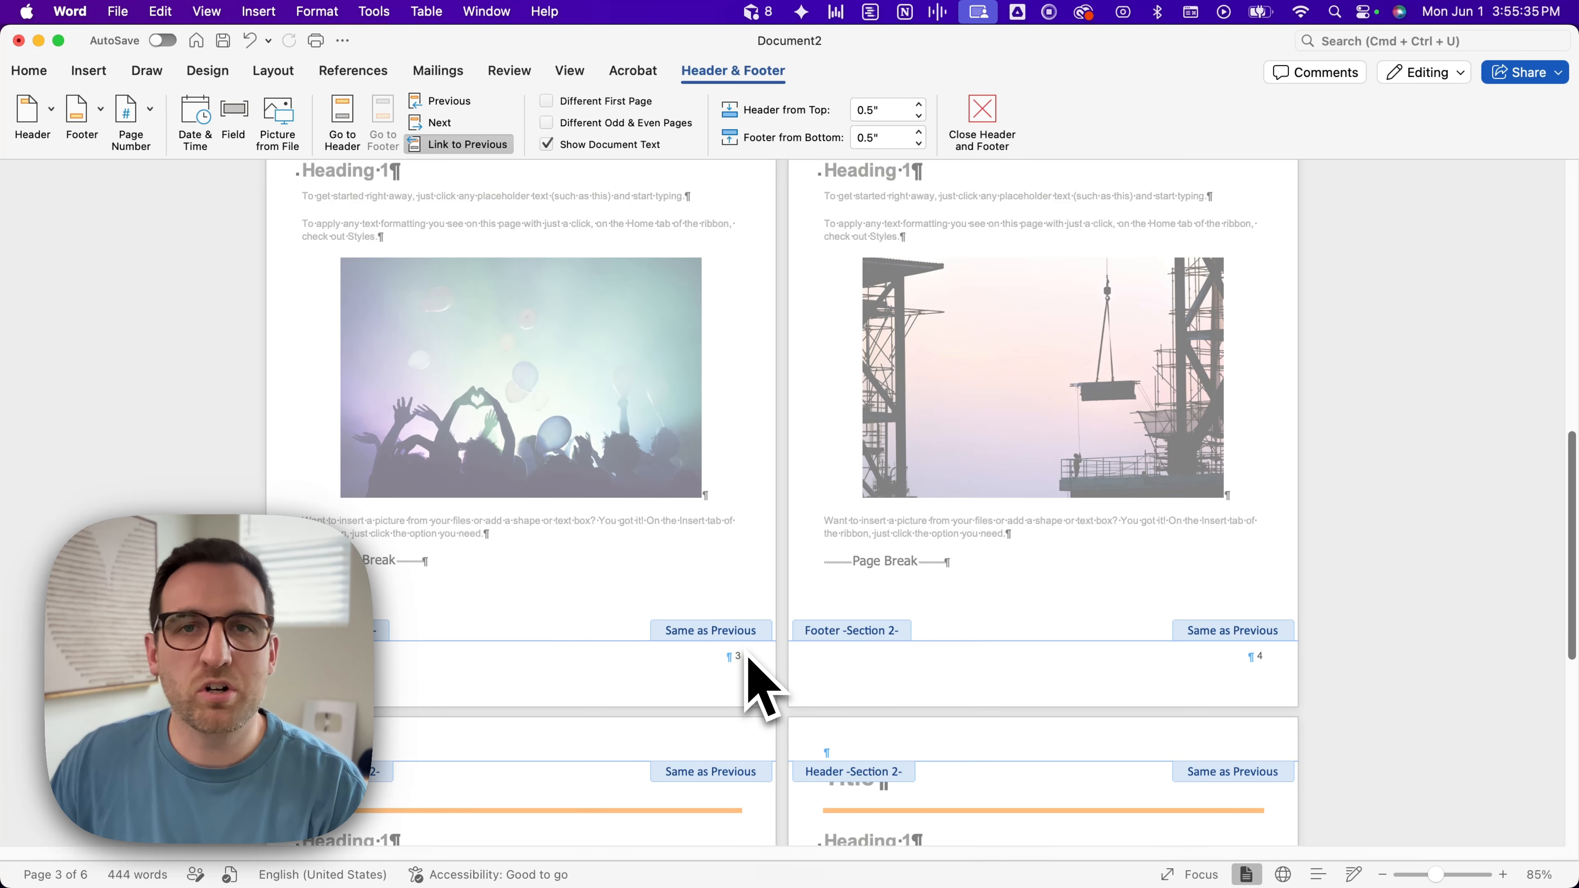
scroll(746, 653, up, 2)
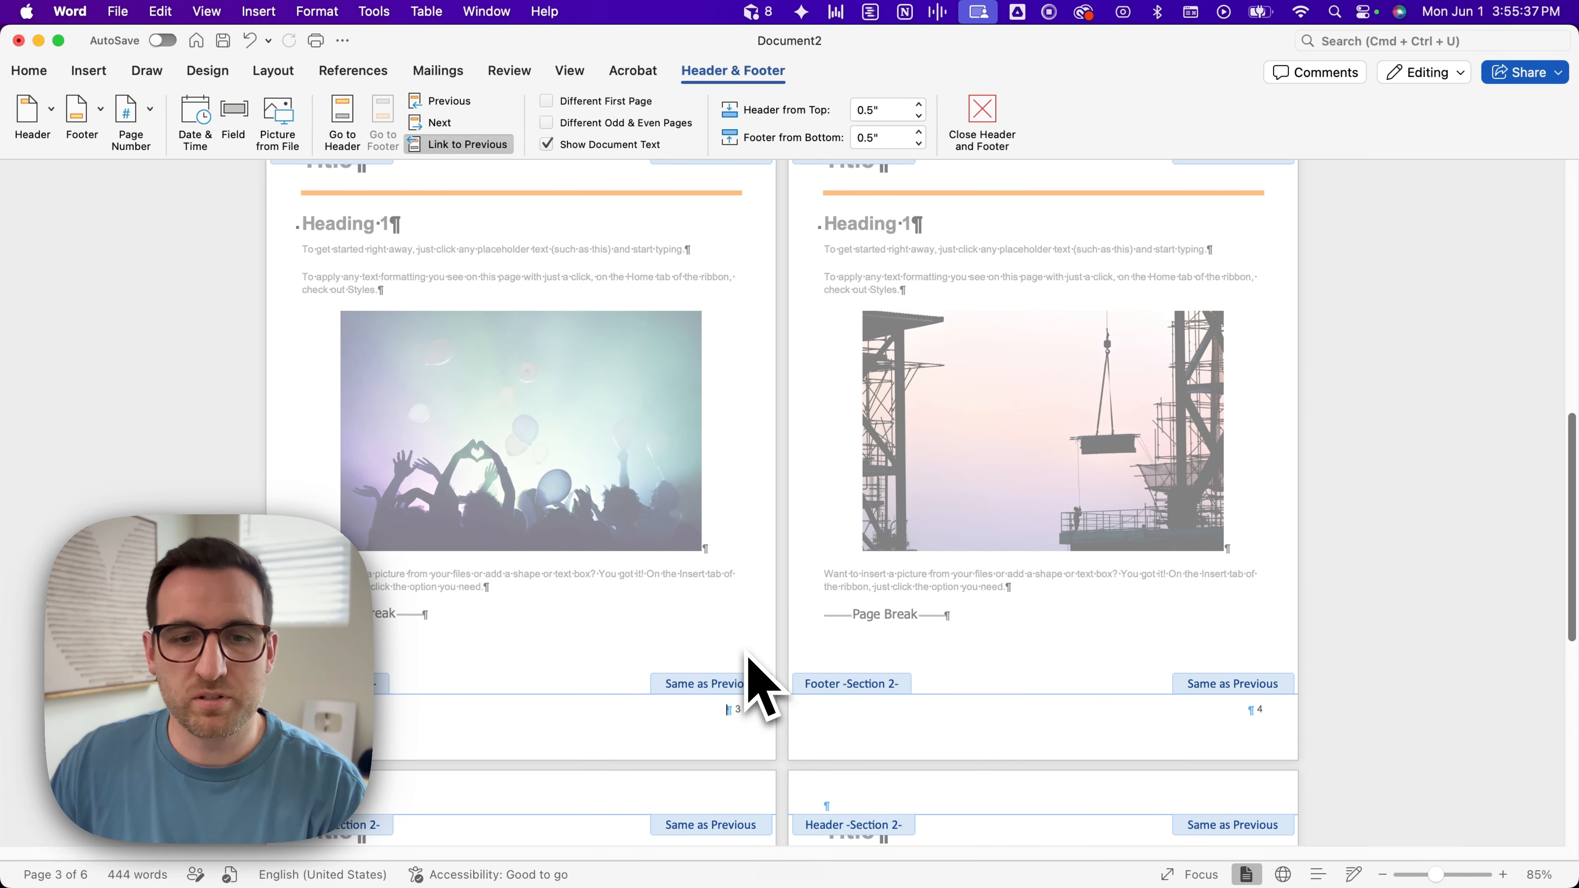
scroll(748, 652, down, 3)
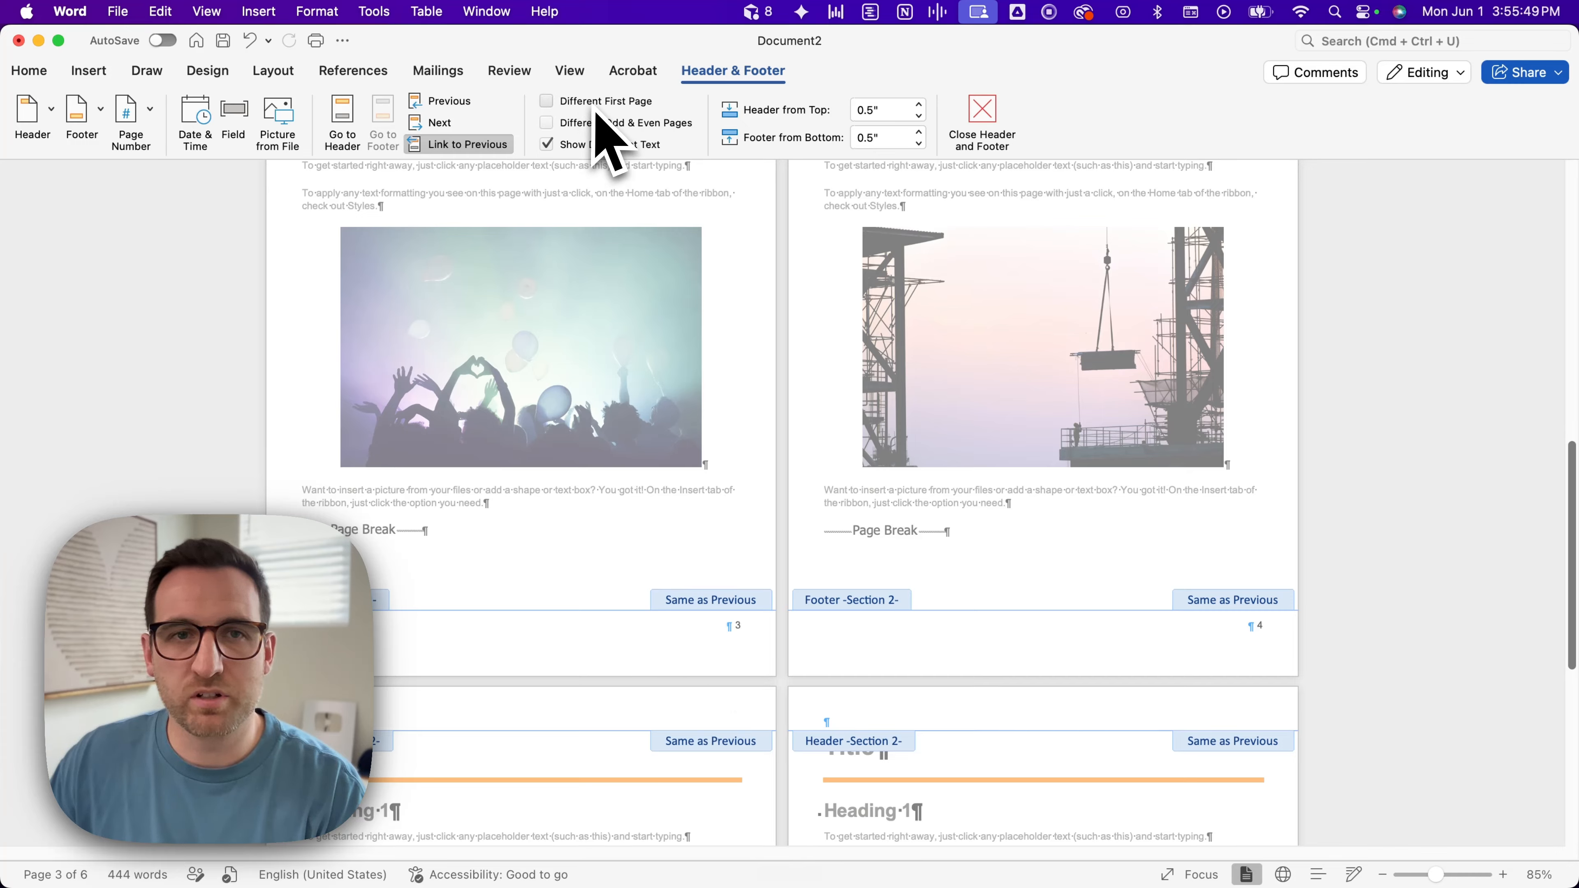
click(468, 149)
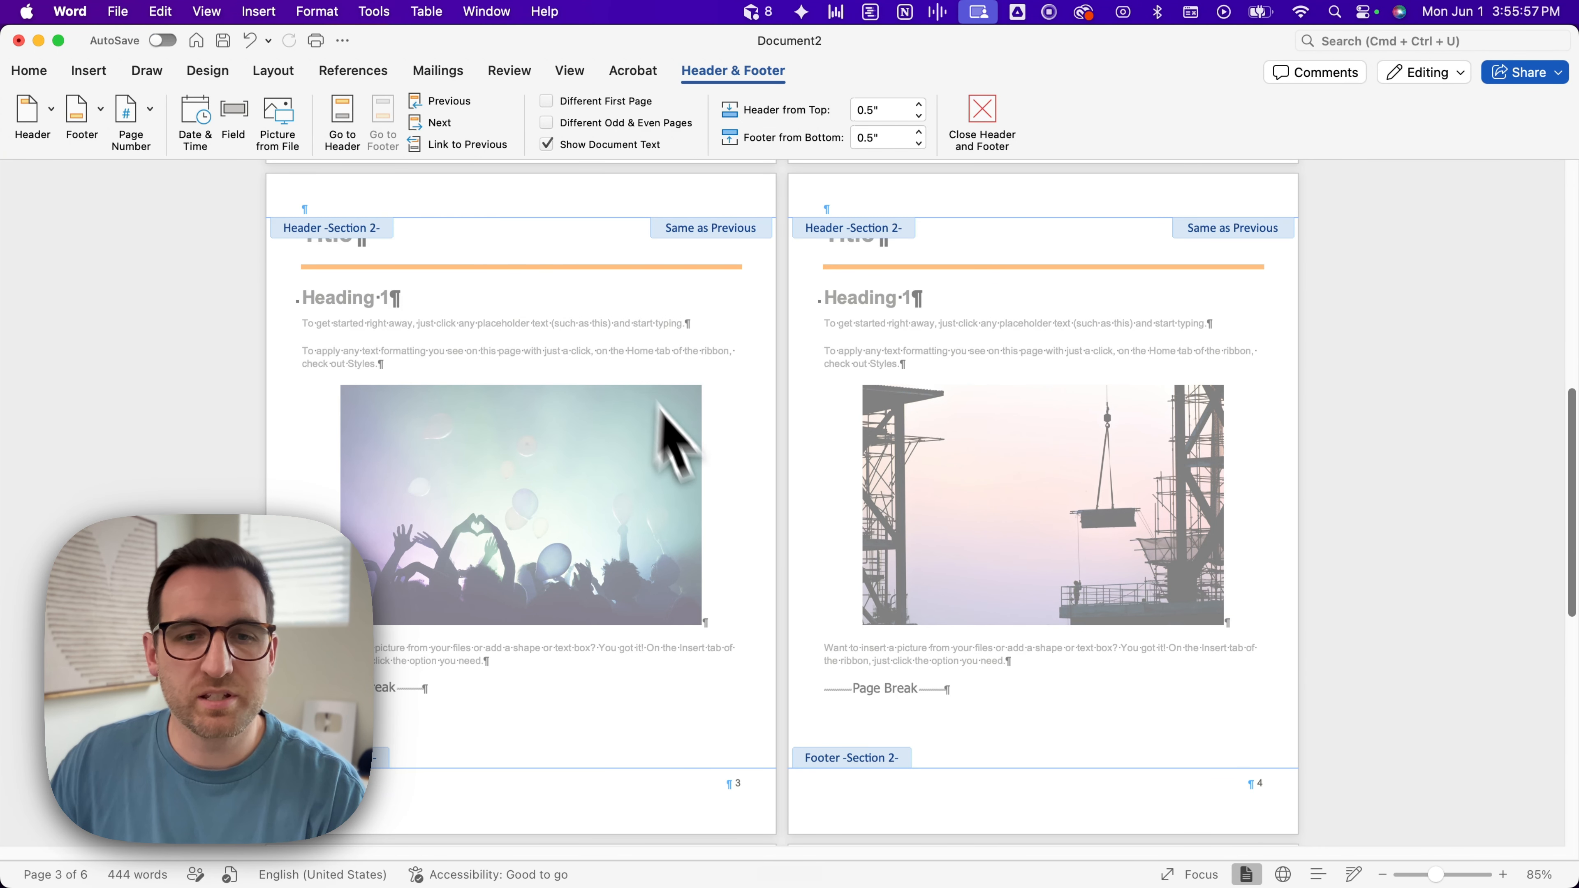
Step: Set the page numbering of section 2, beginning on page 3, to start at 1
scroll(752, 584, up, 3)
scroll(745, 556, up, 4)
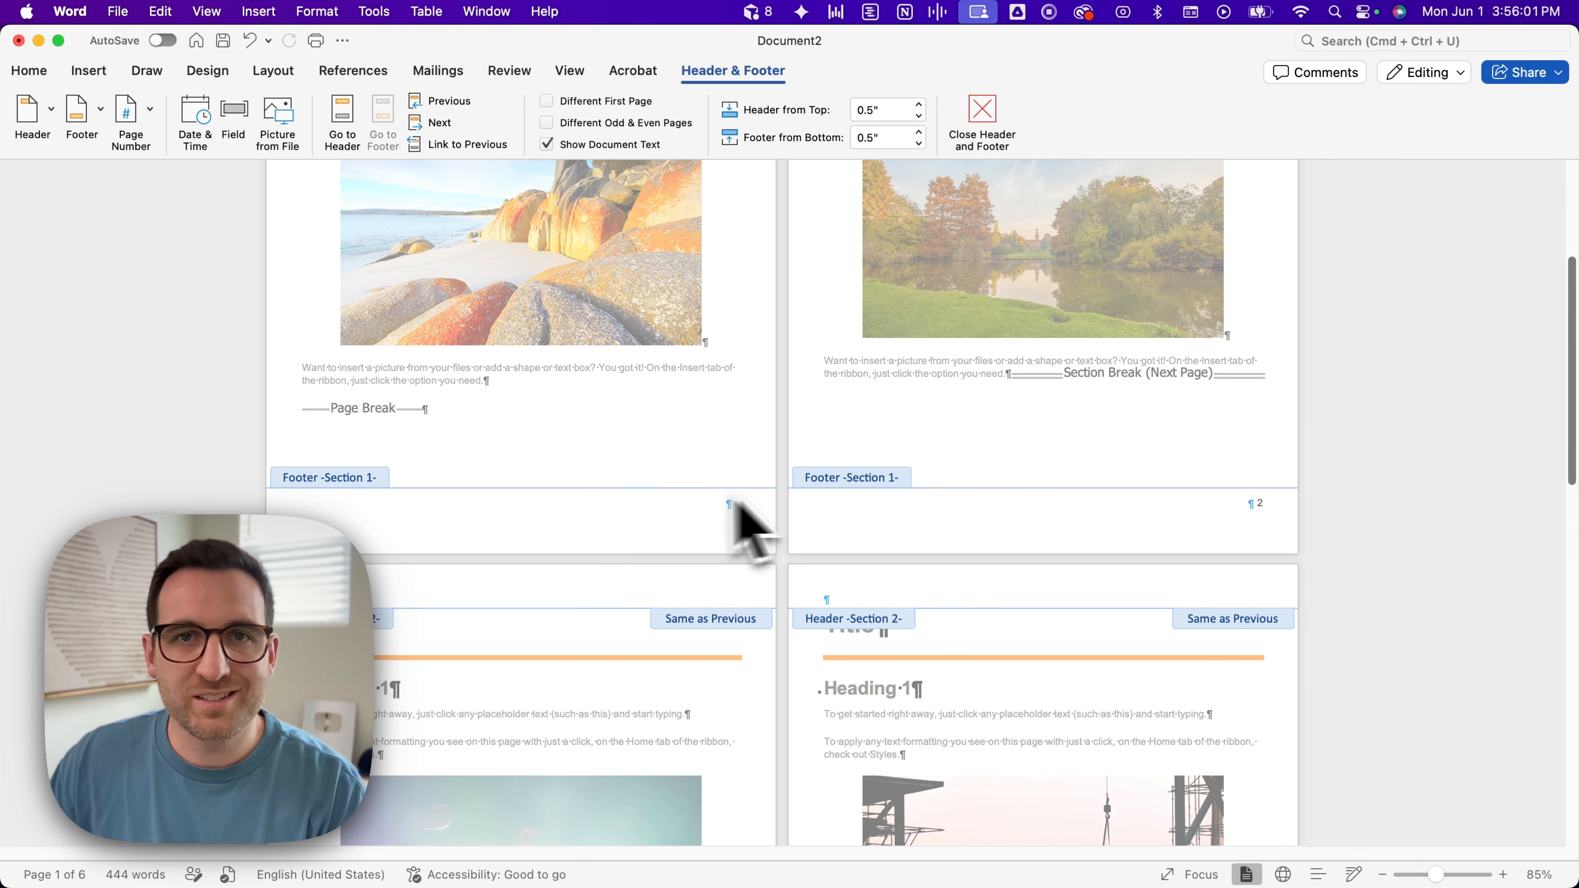
scroll(820, 515, down, 8)
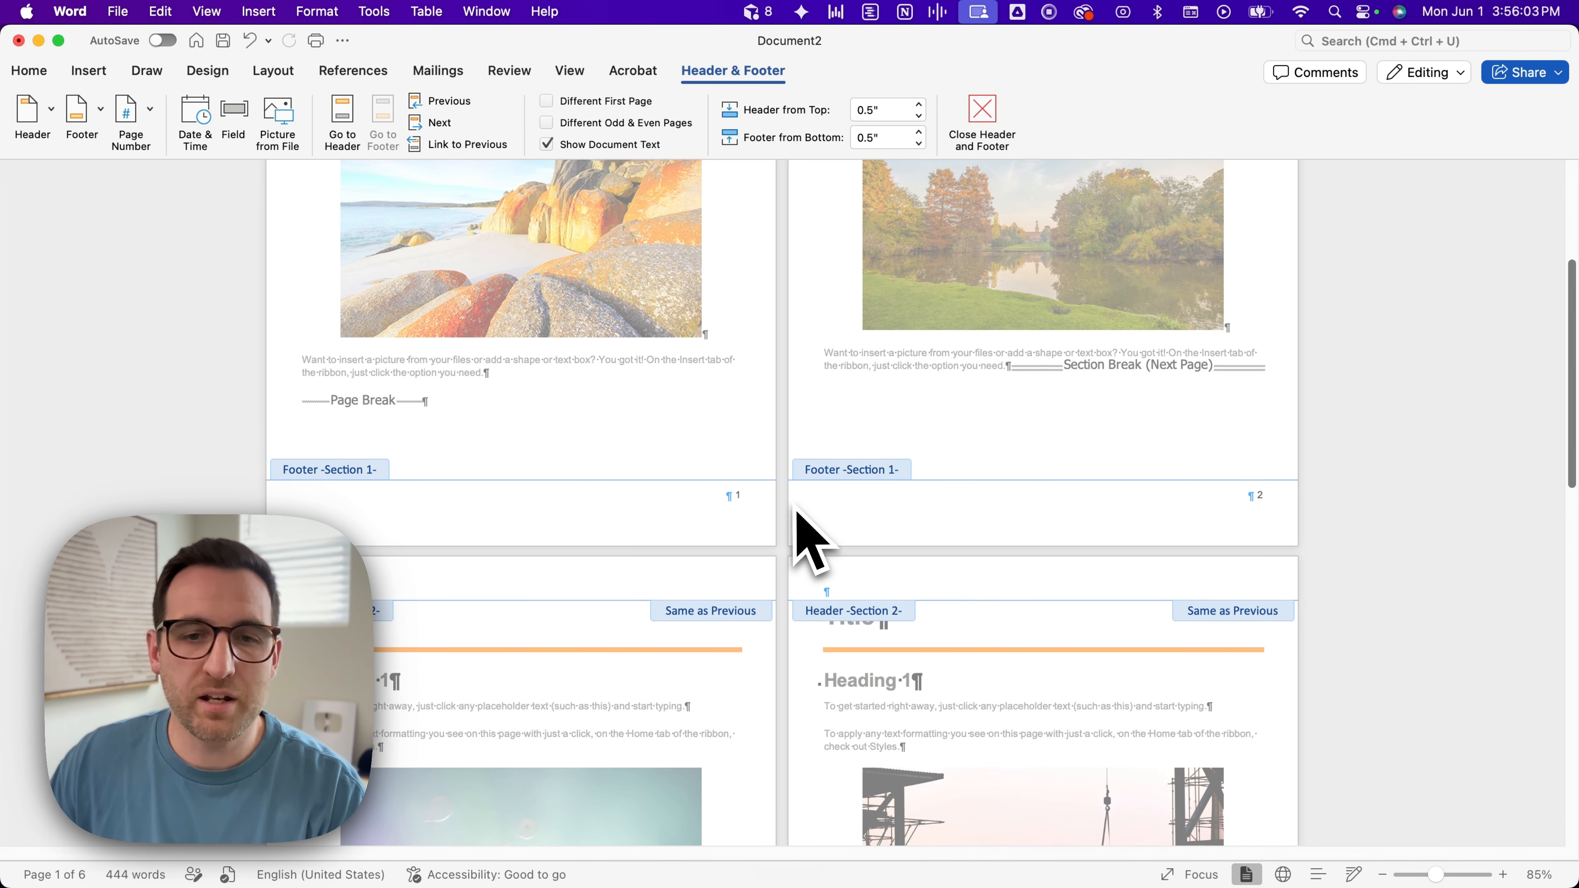
scroll(785, 541, down, 2)
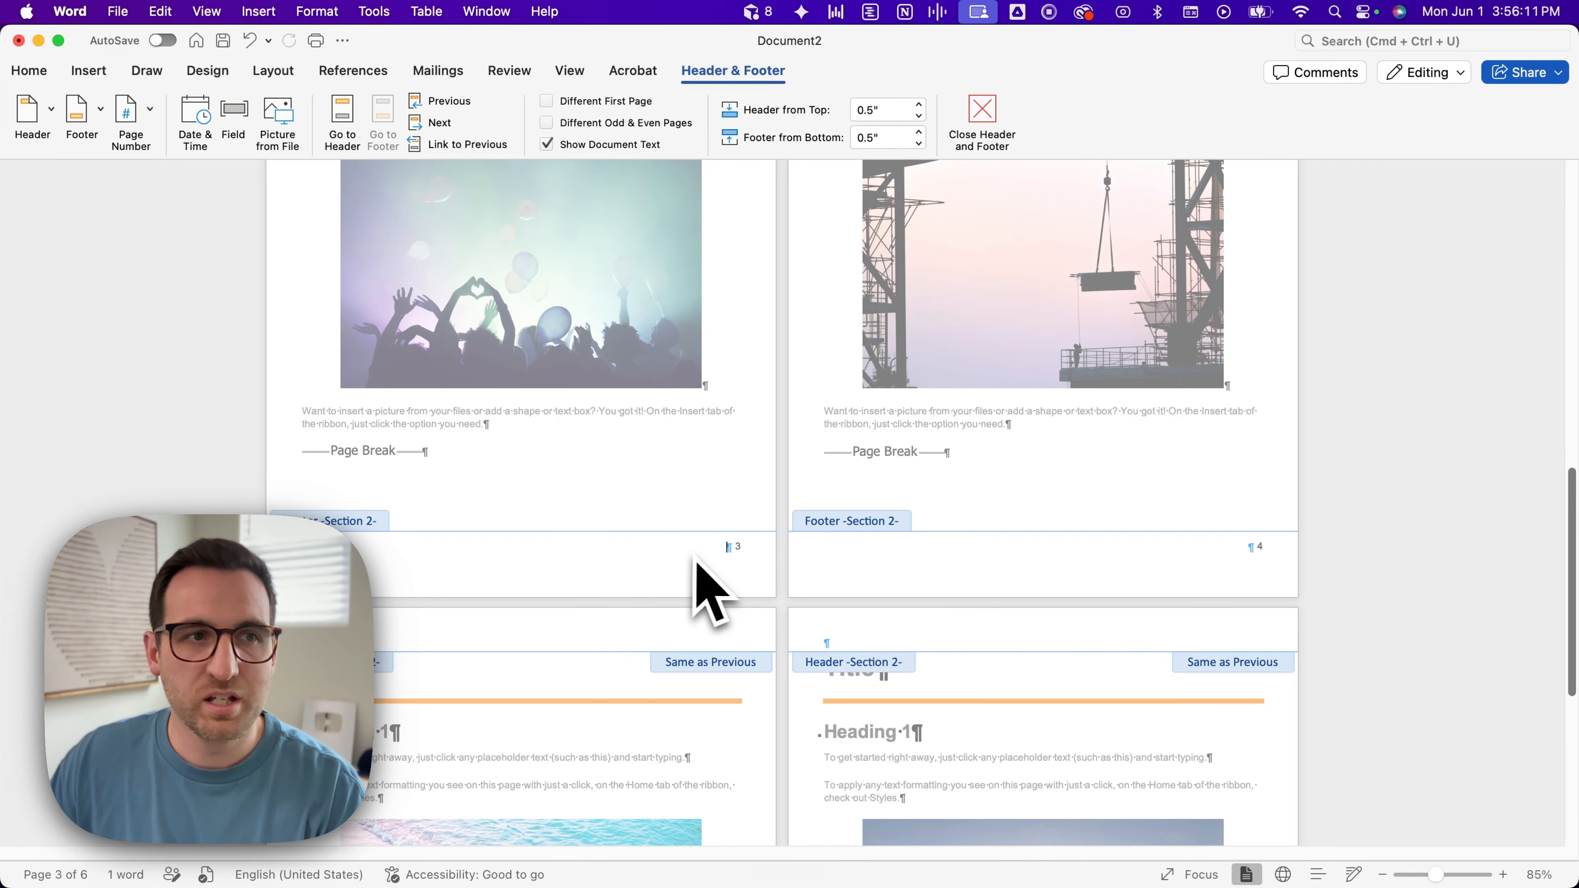
click(148, 127)
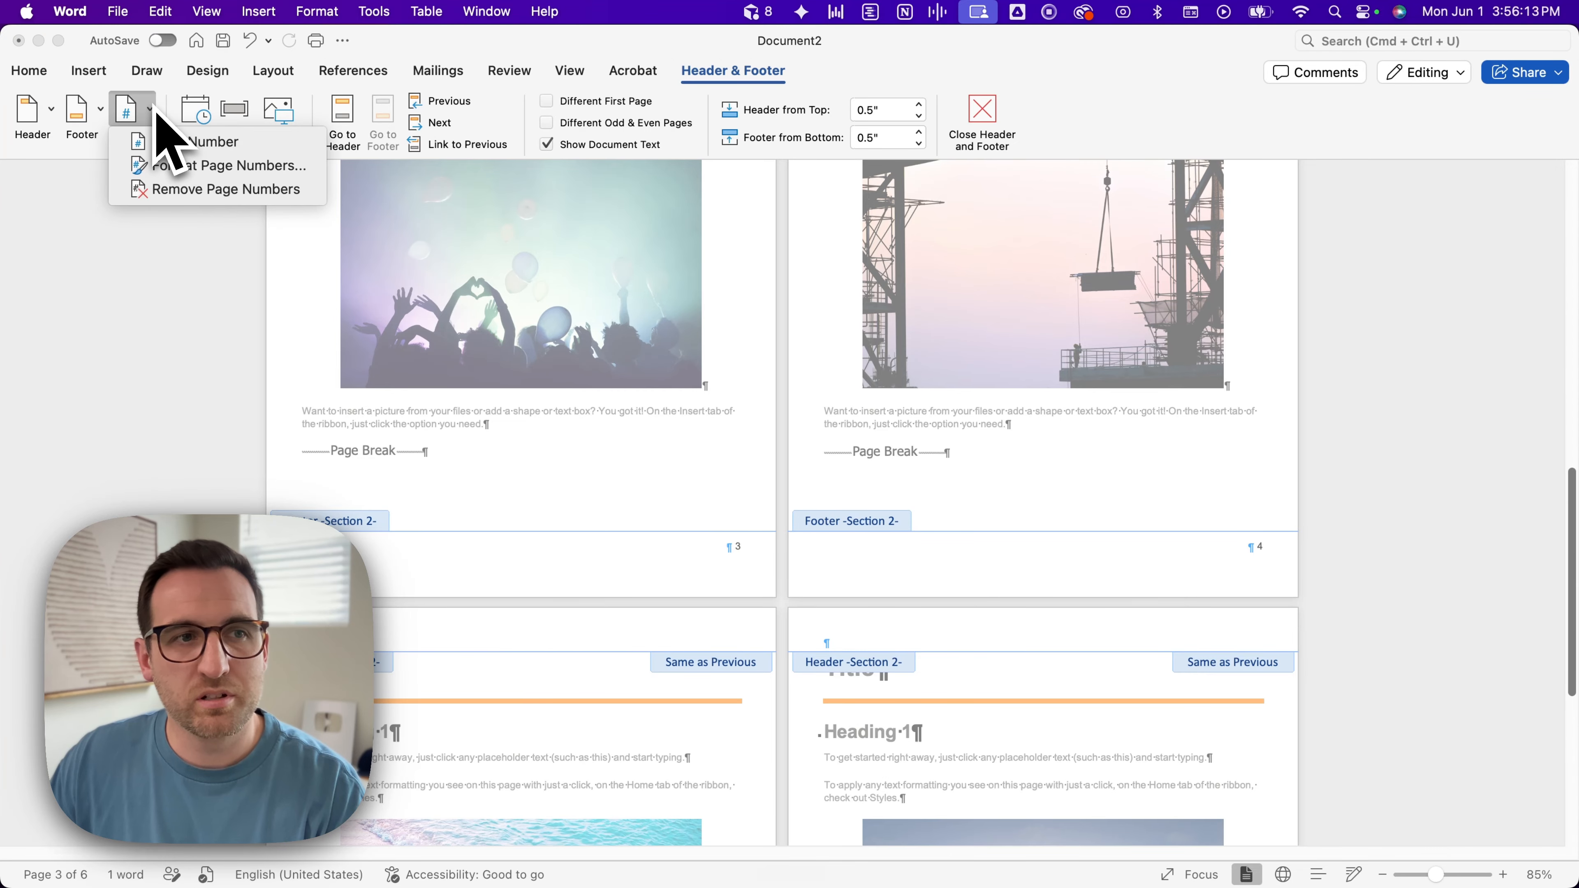
click(158, 166)
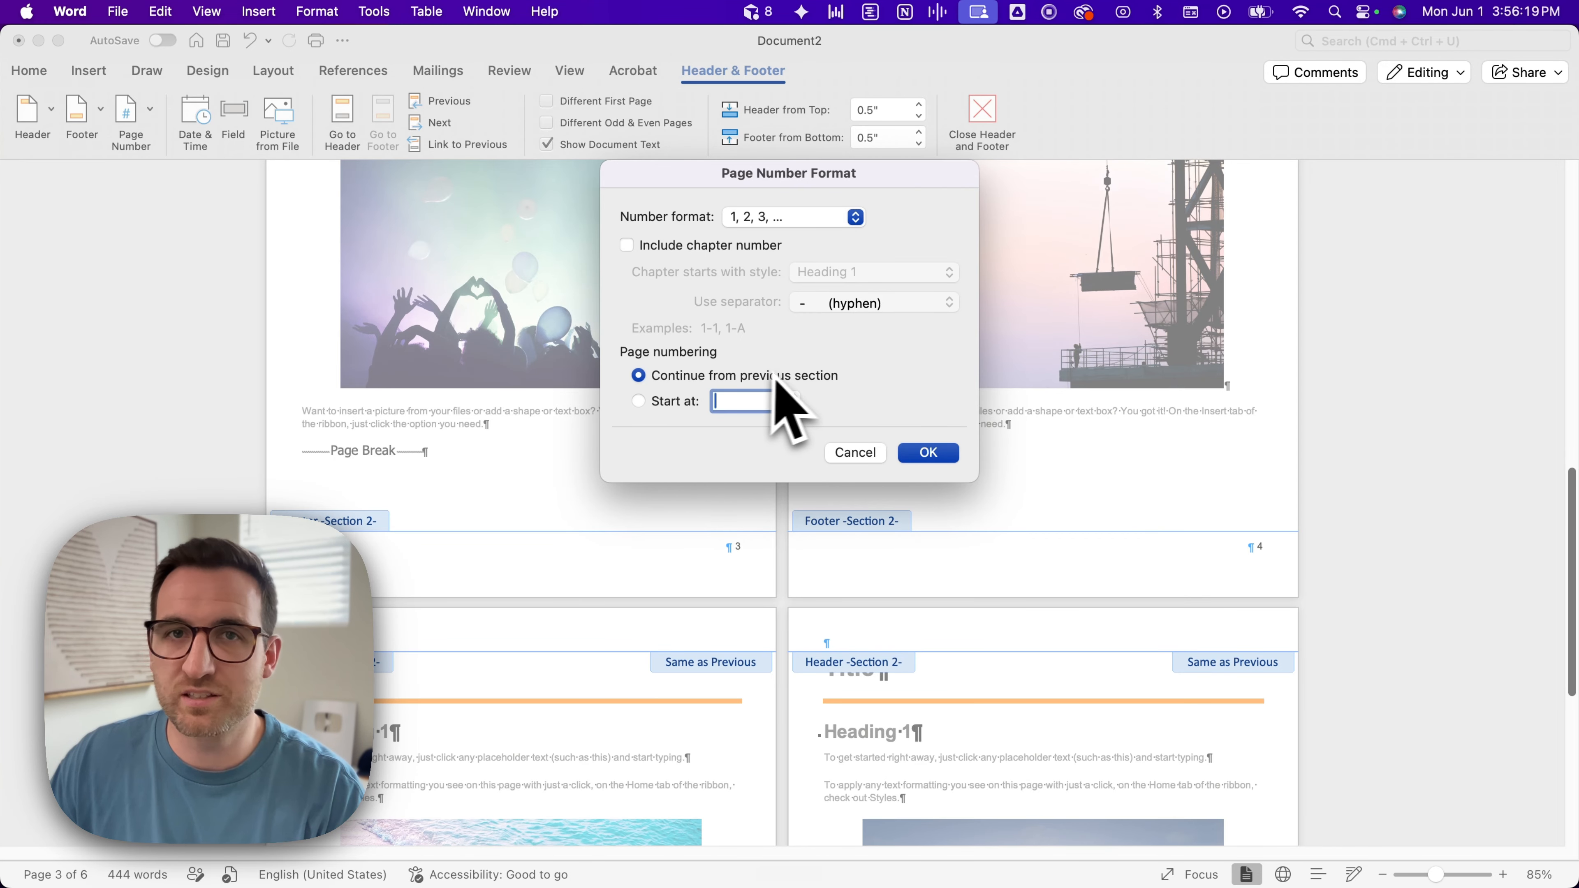
click(664, 401)
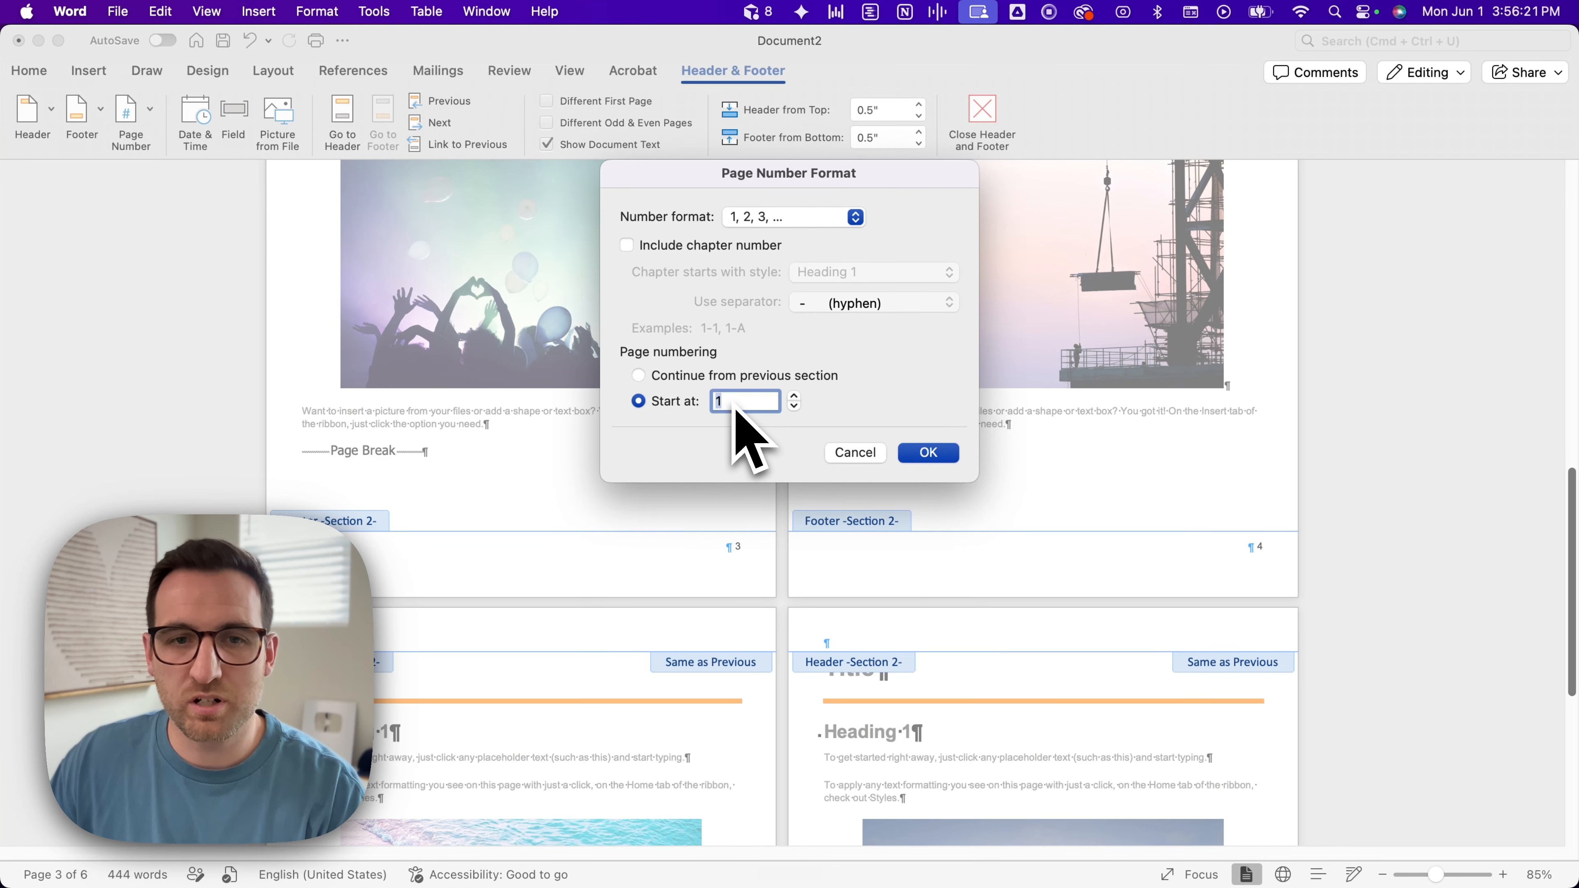
click(950, 454)
Step: Compare the footer page numbers of section 1 with those of section 2 across the document
scroll(758, 473, up, 6)
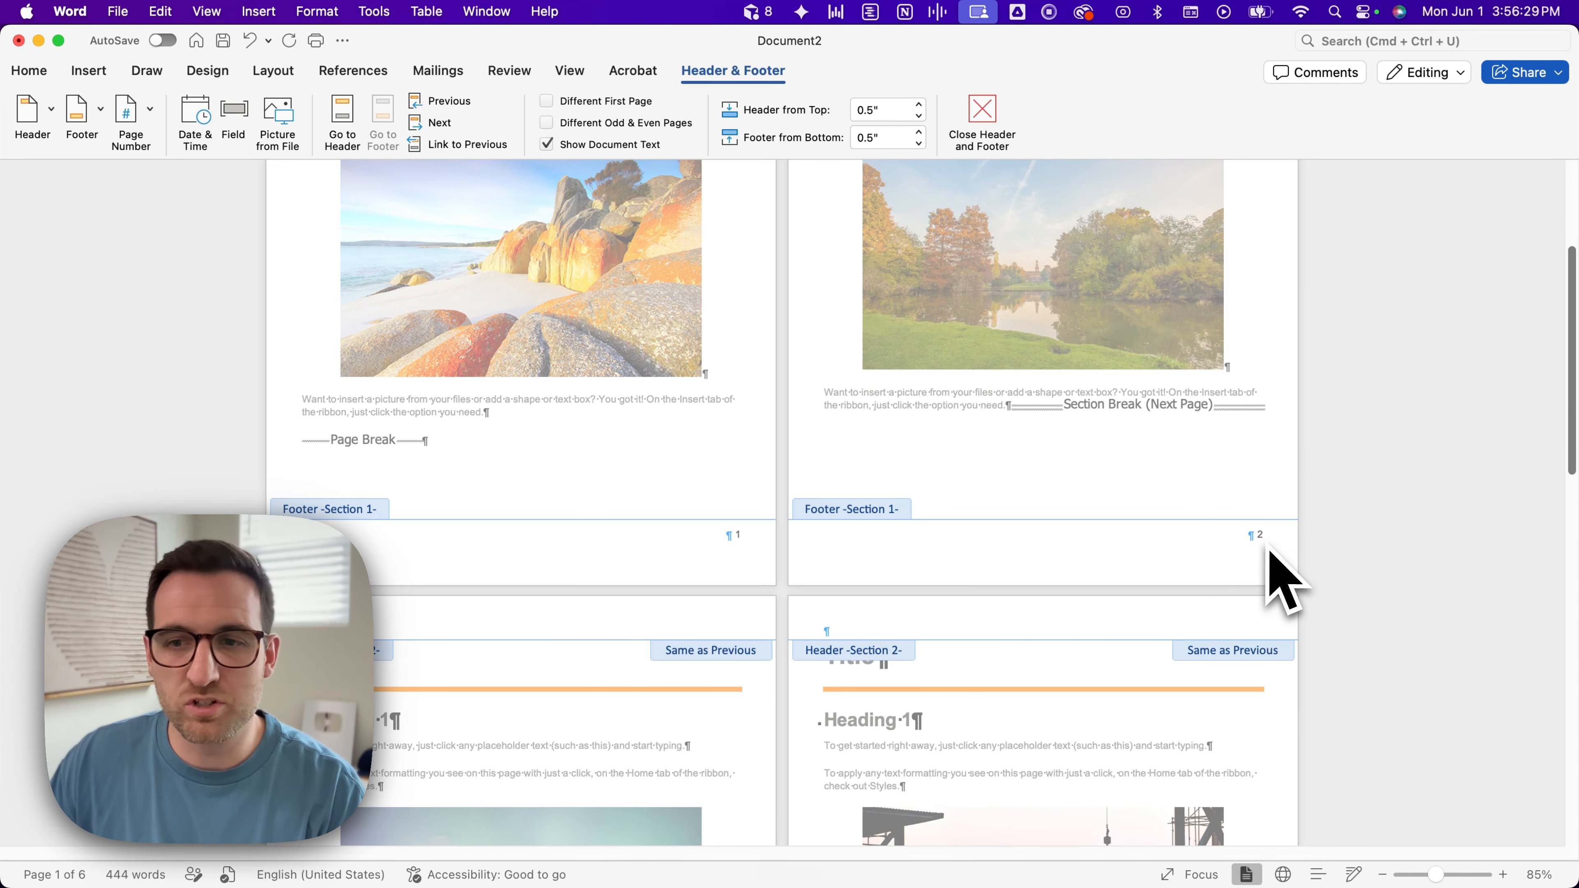
scroll(900, 471, down, 2)
scroll(807, 460, down, 10)
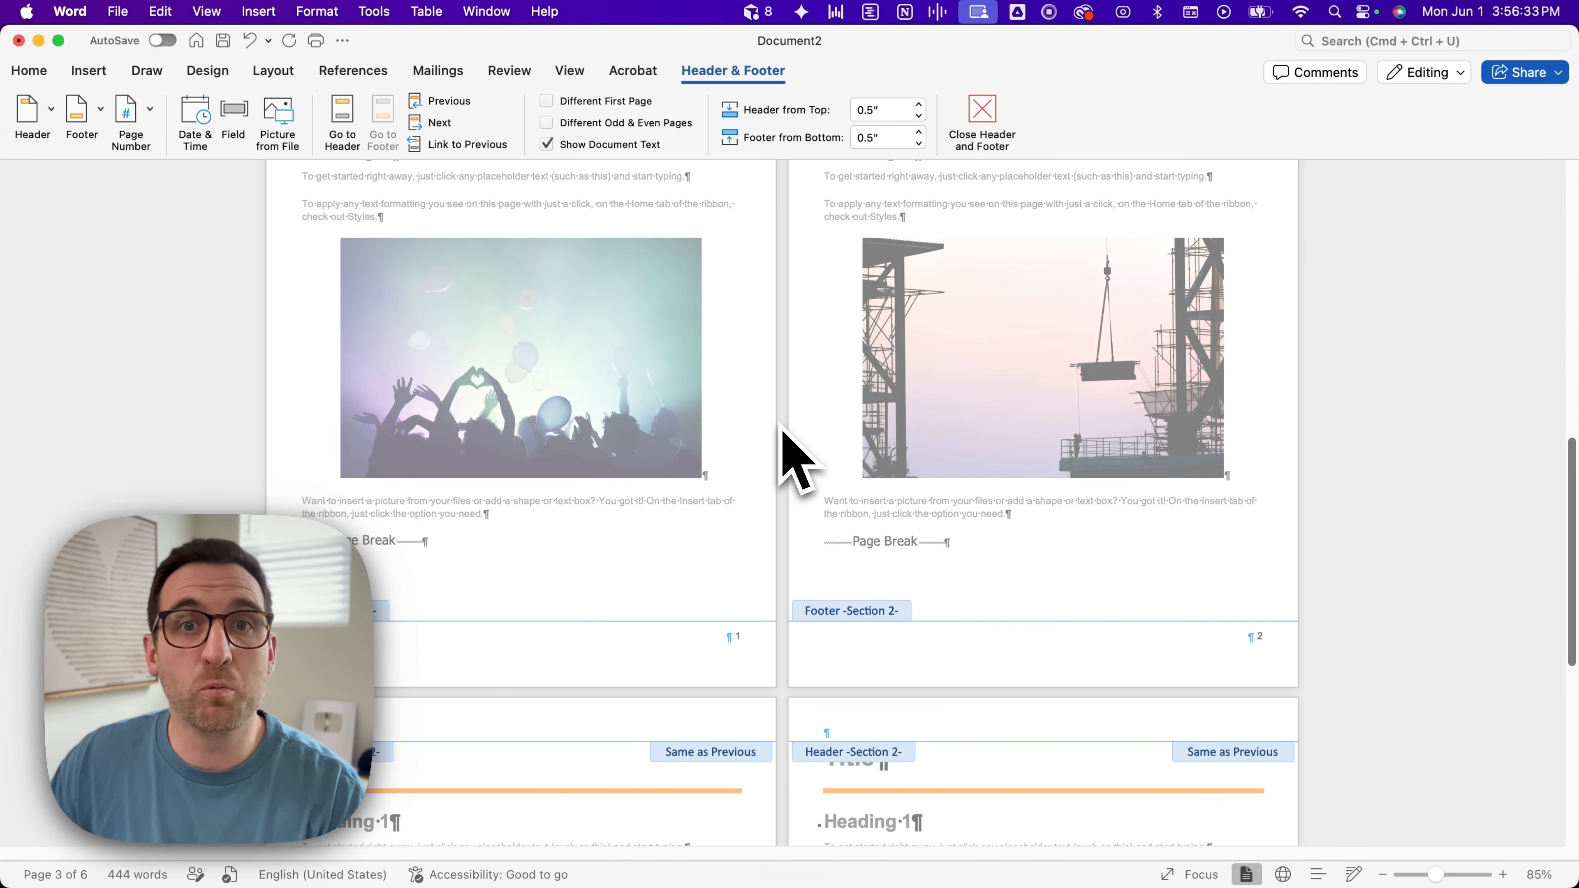
scroll(776, 451, down, 7)
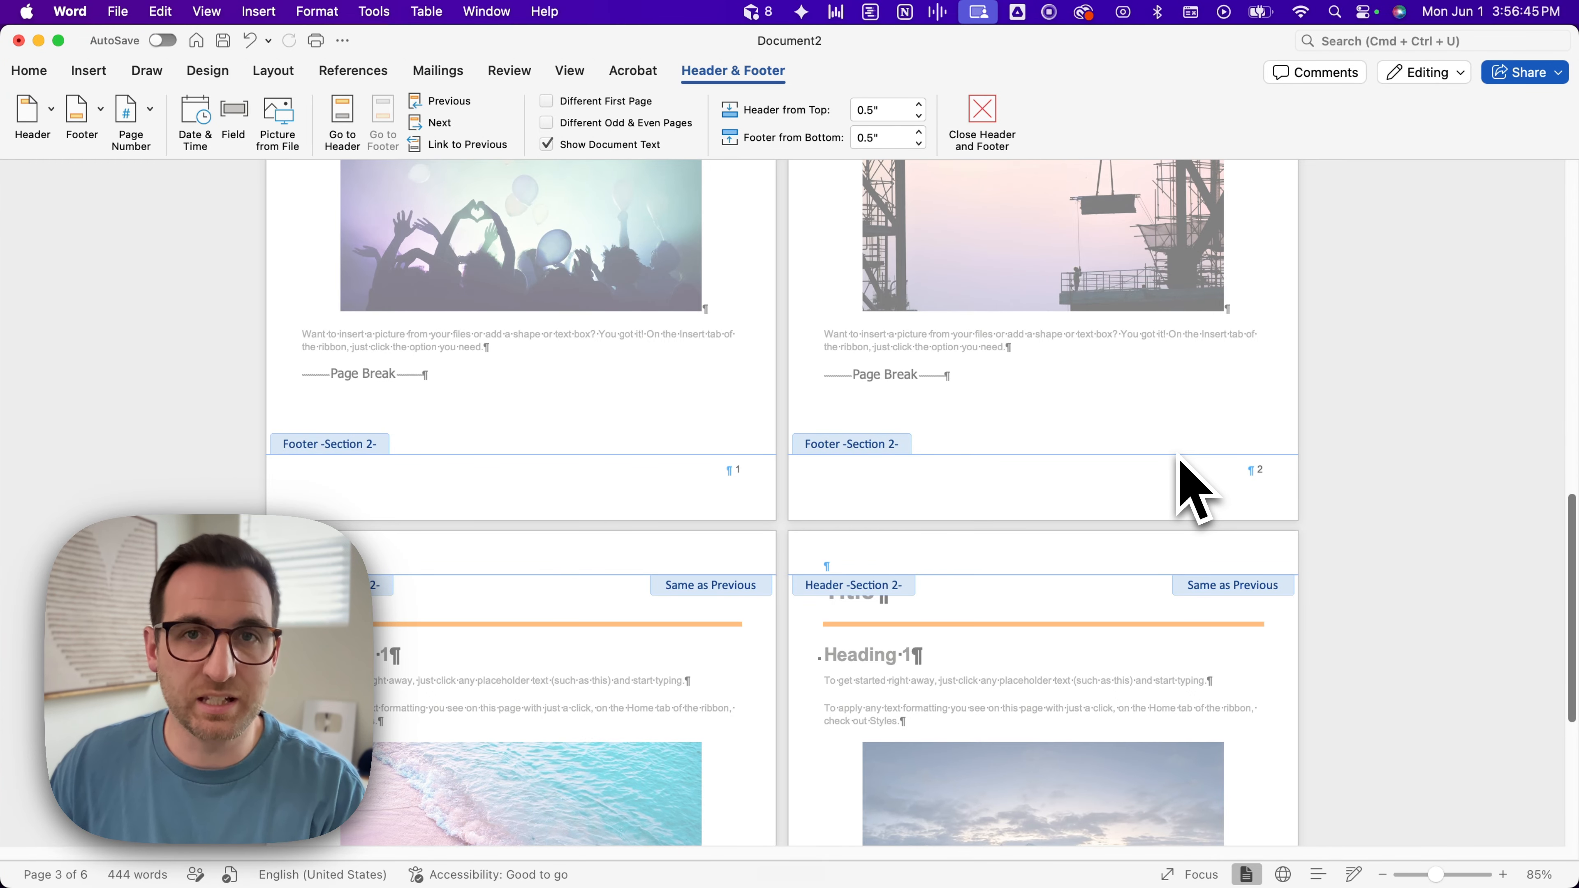
scroll(787, 452, down, 1)
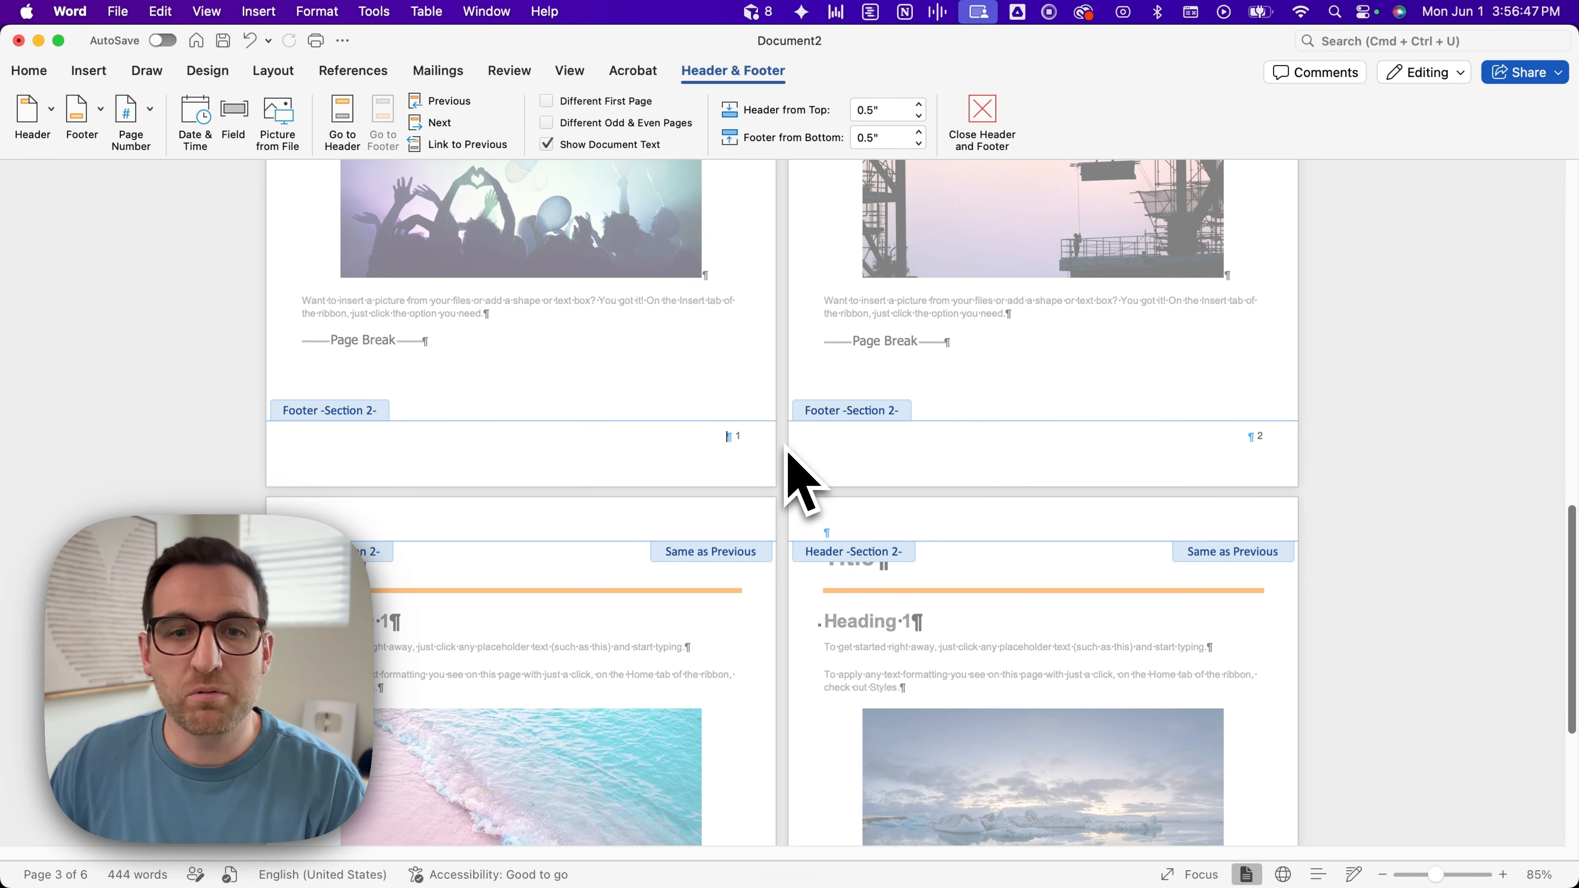
scroll(786, 445, up, 1)
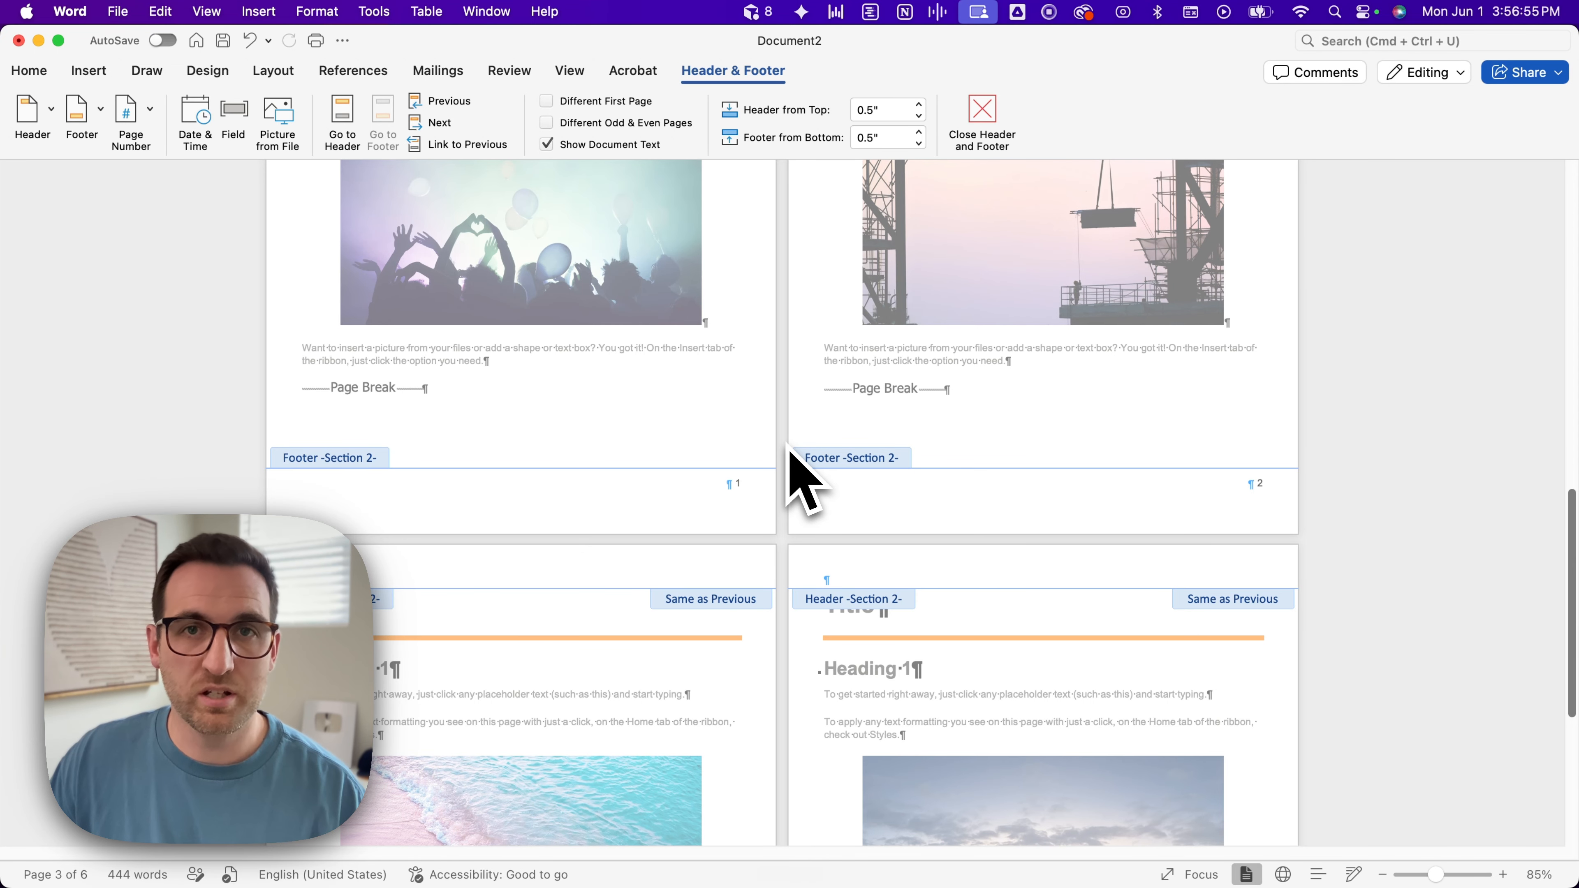
scroll(802, 485, up, 10)
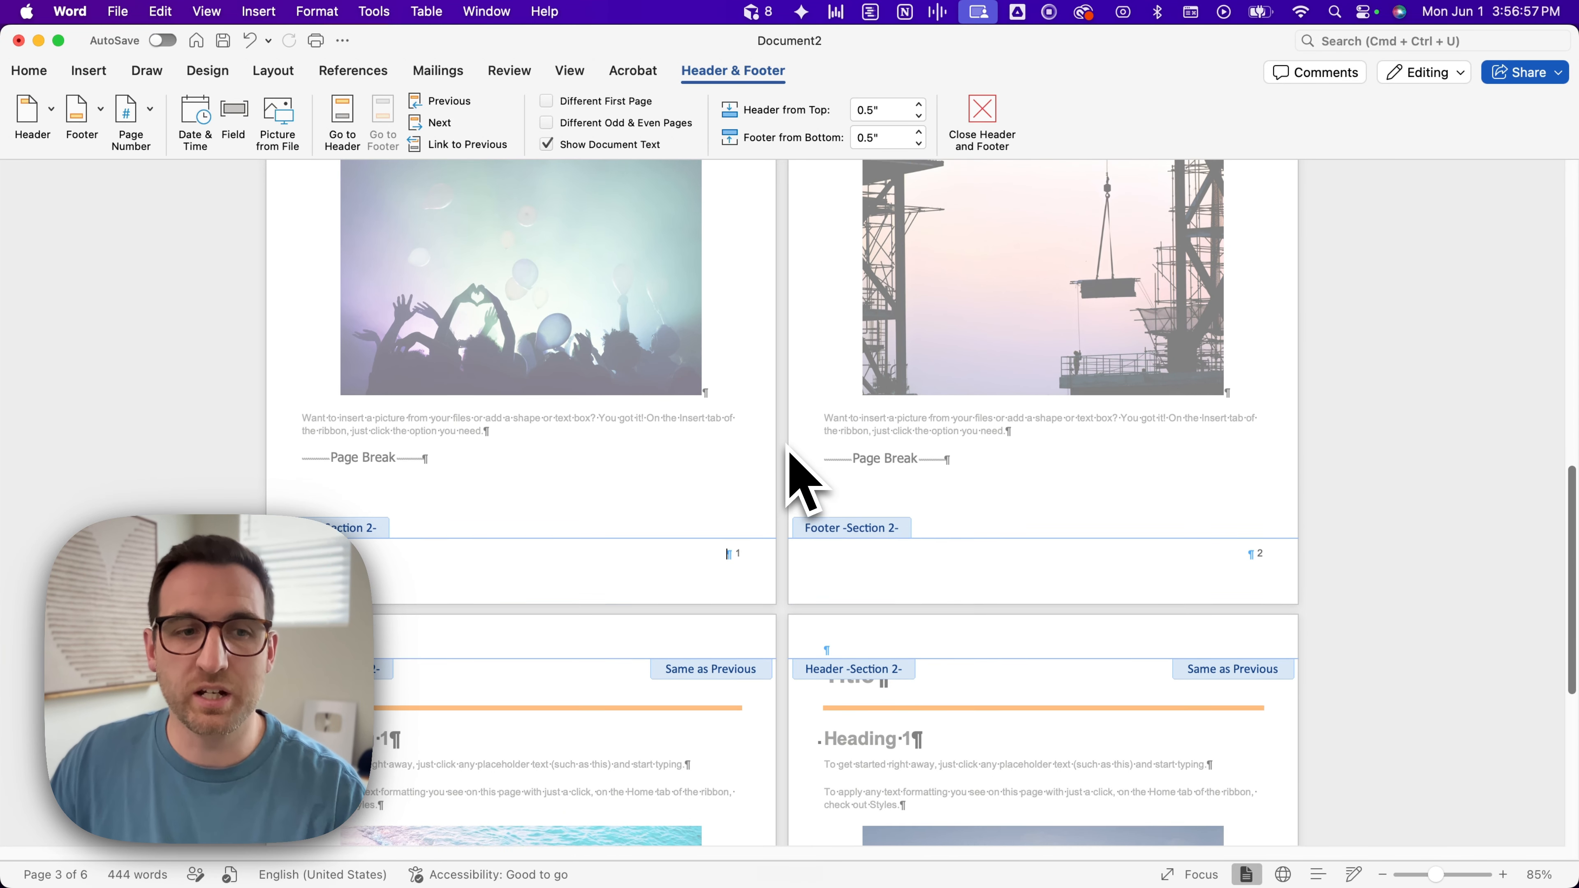
scroll(802, 486, up, 4)
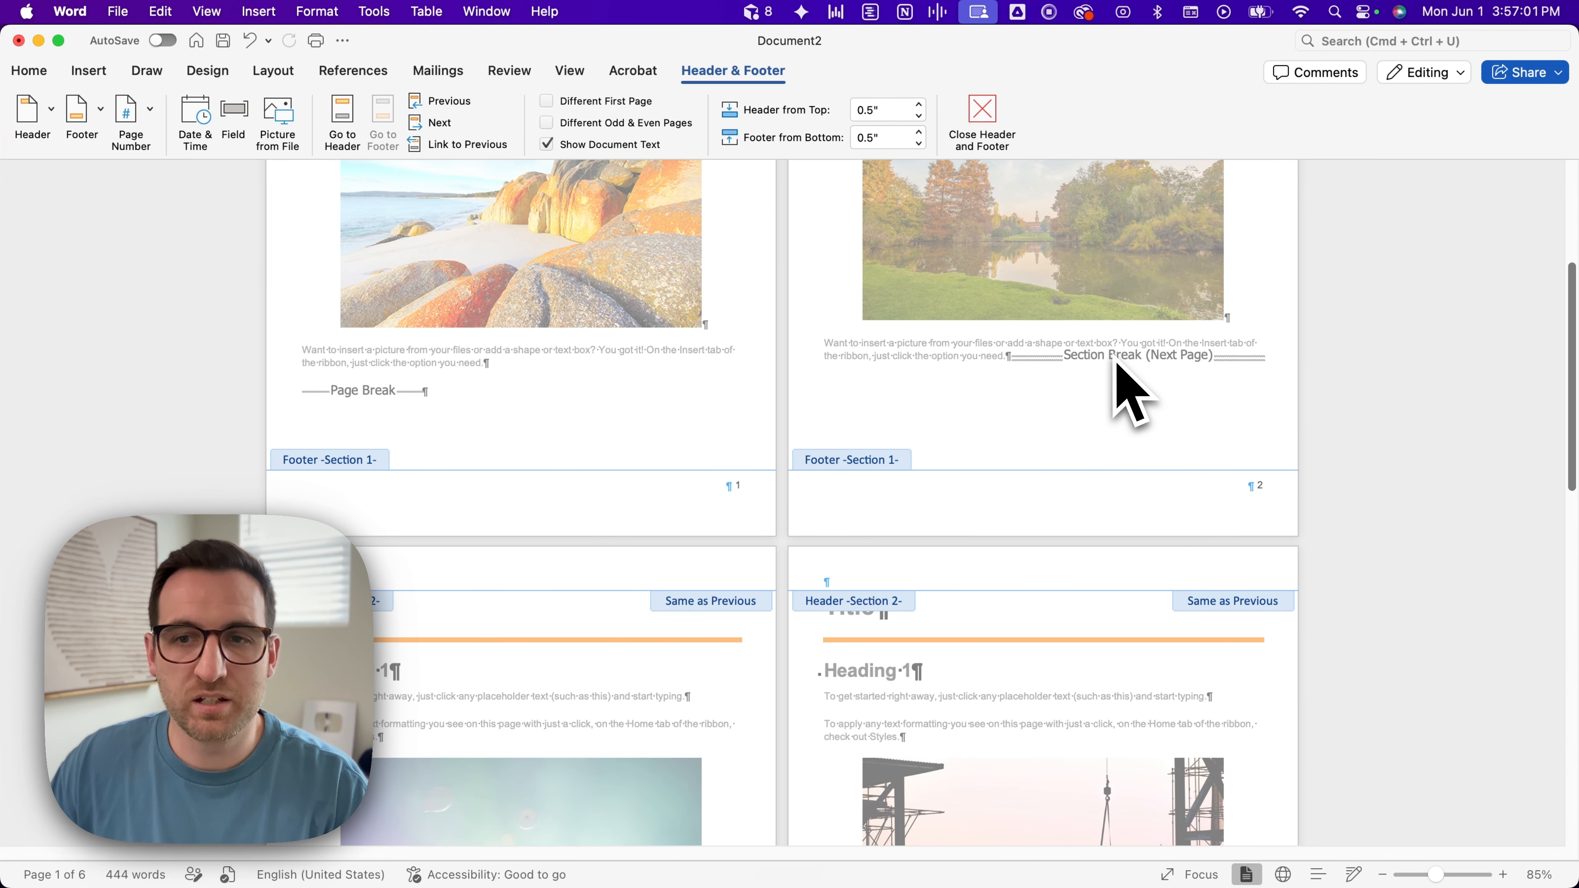
Step: Leave the footer and return to the body text on page 3
double_click(1104, 360)
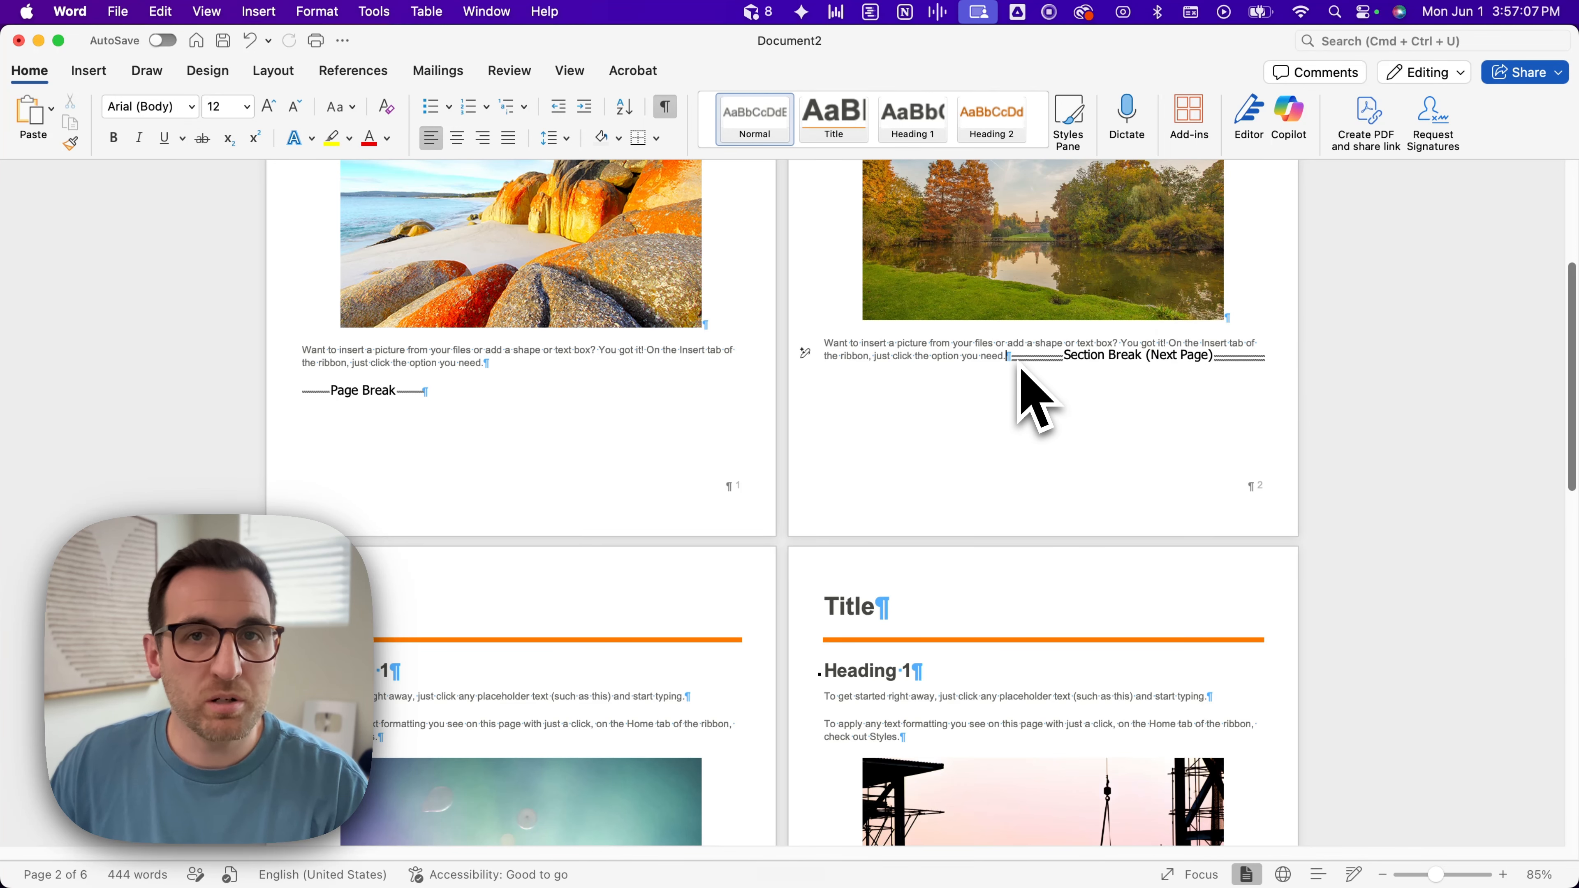
scroll(1019, 370, down, 10)
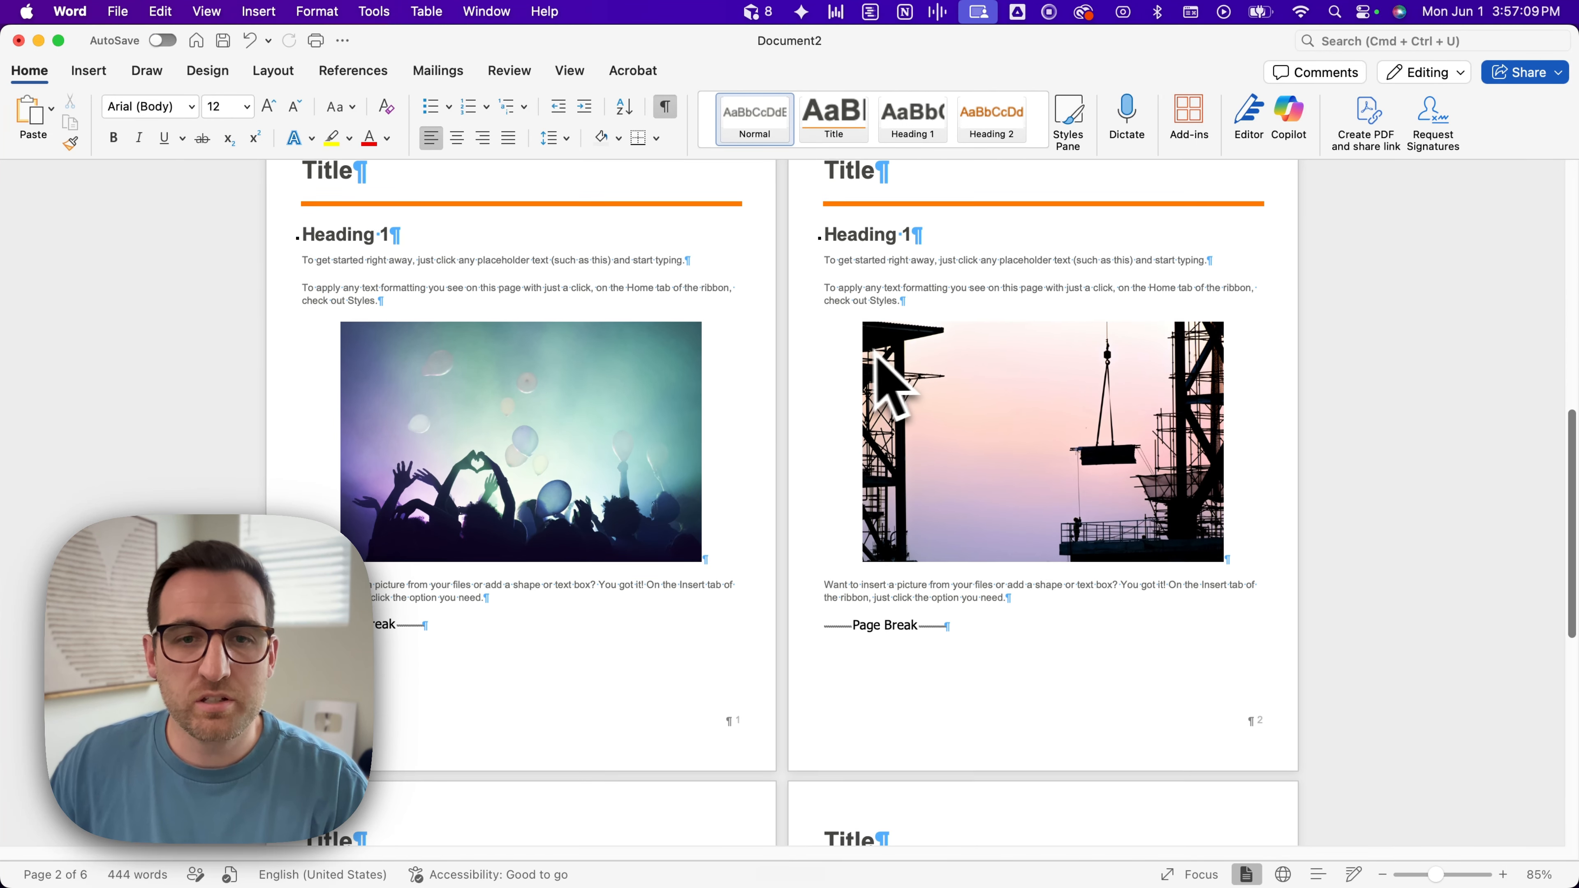
click(746, 647)
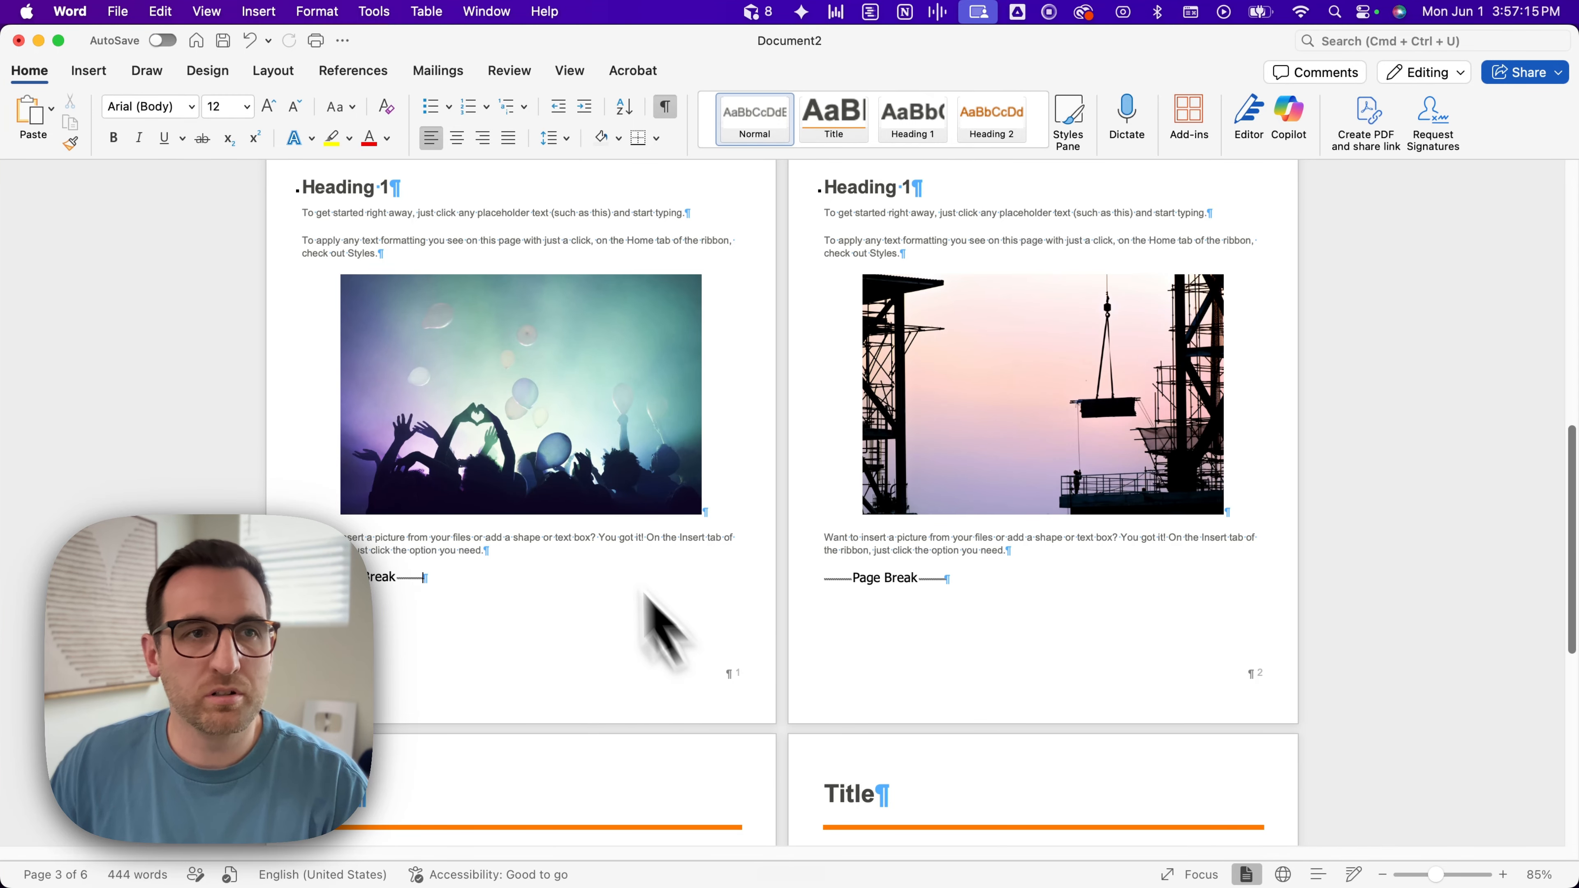
Step: Reopen the headers and footers for editing and place the cursor in the section 2 footer on page 3
click(206, 12)
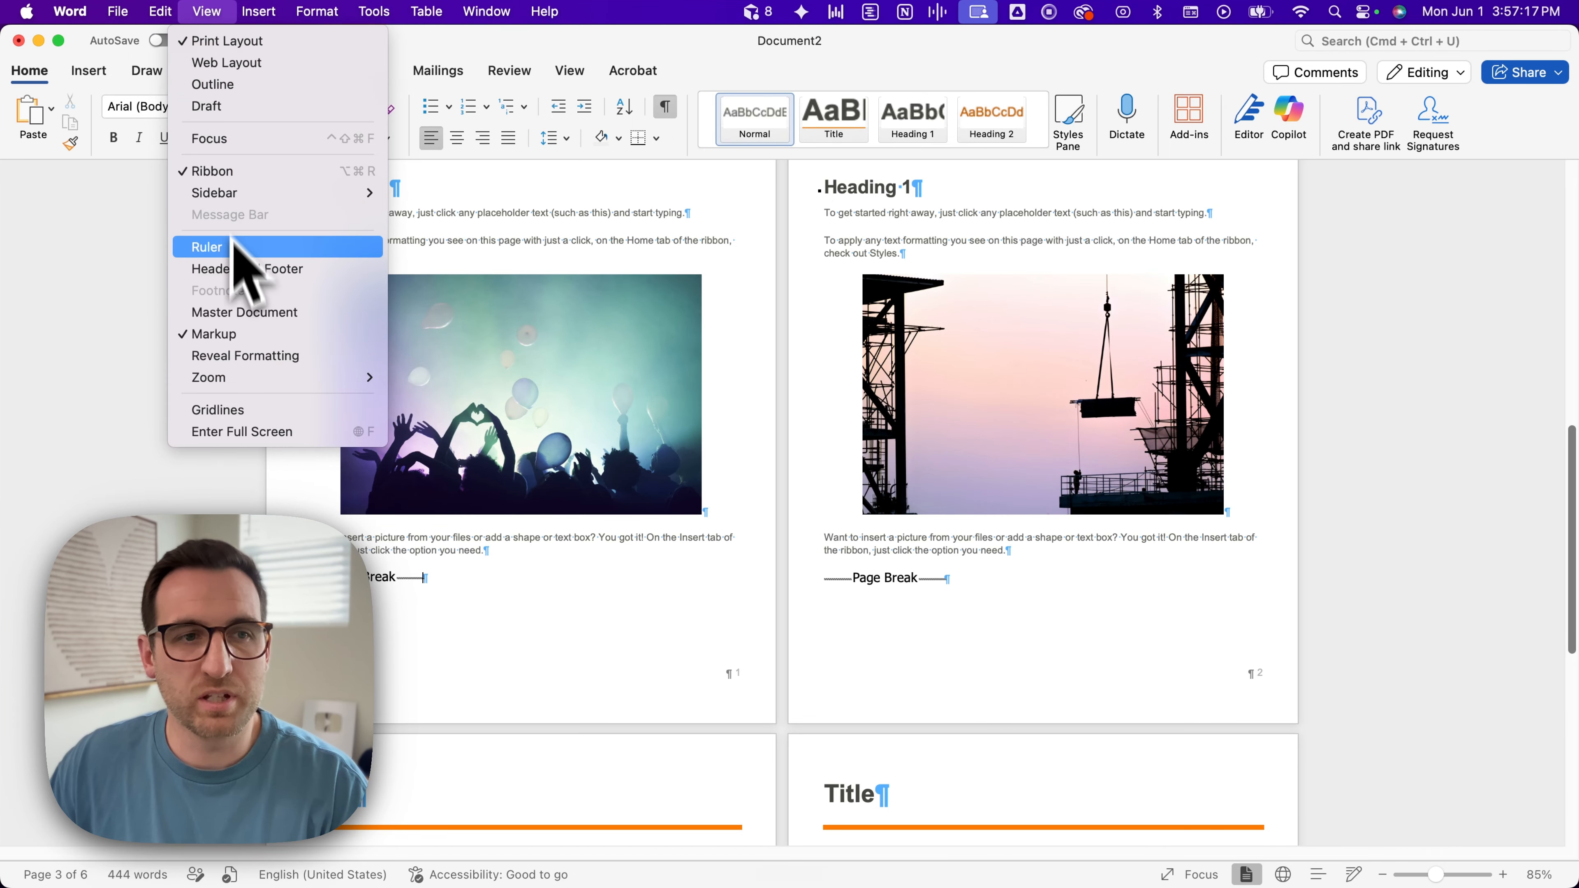
click(236, 268)
scroll(722, 747, down, 3)
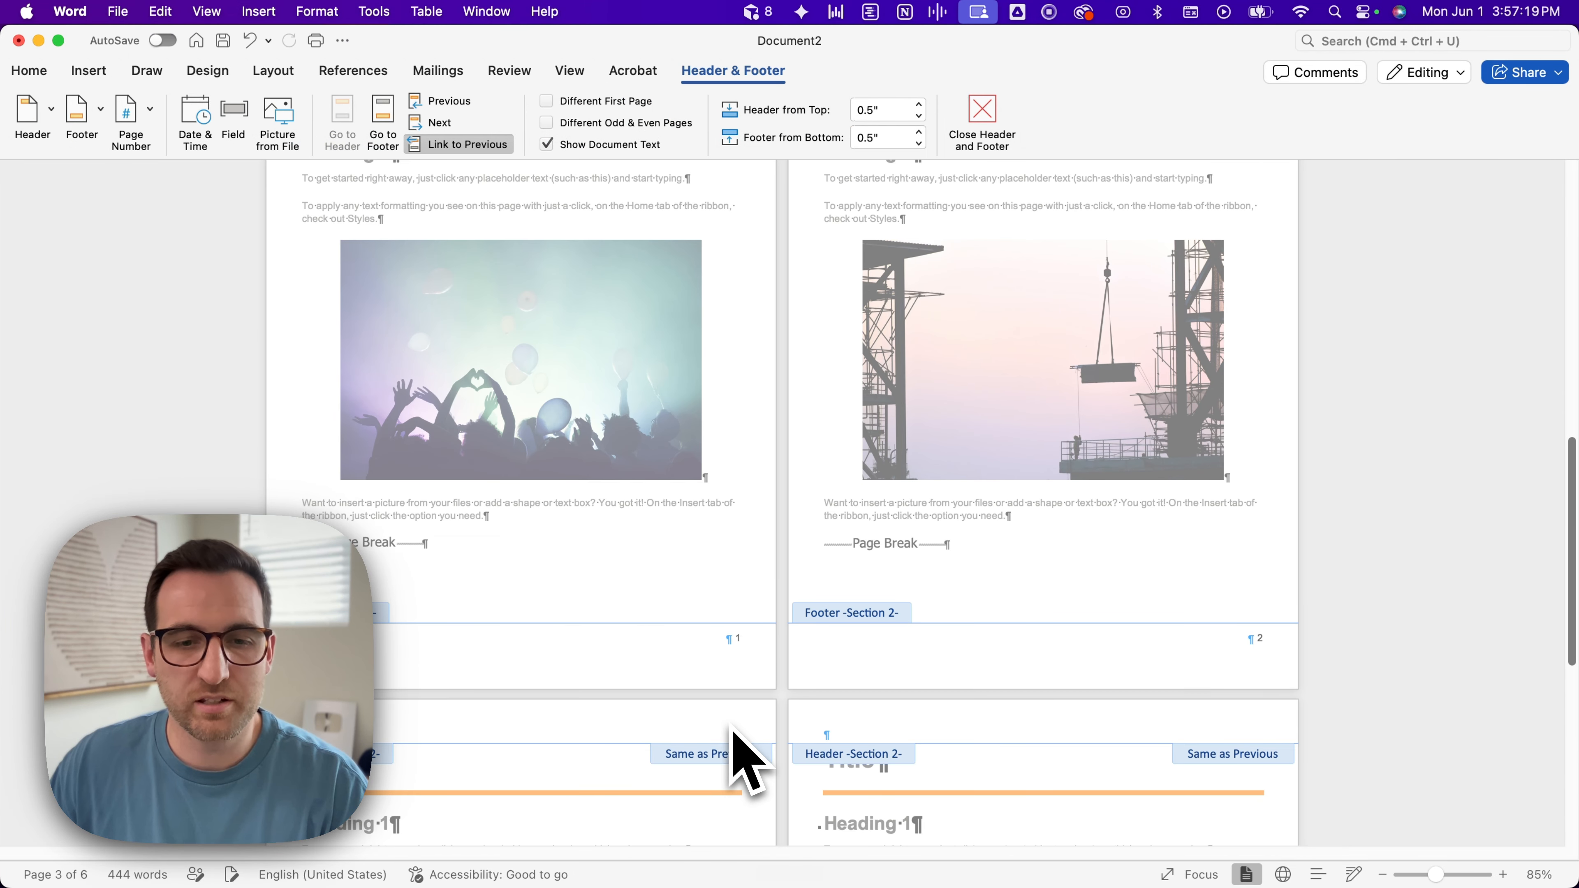
click(743, 647)
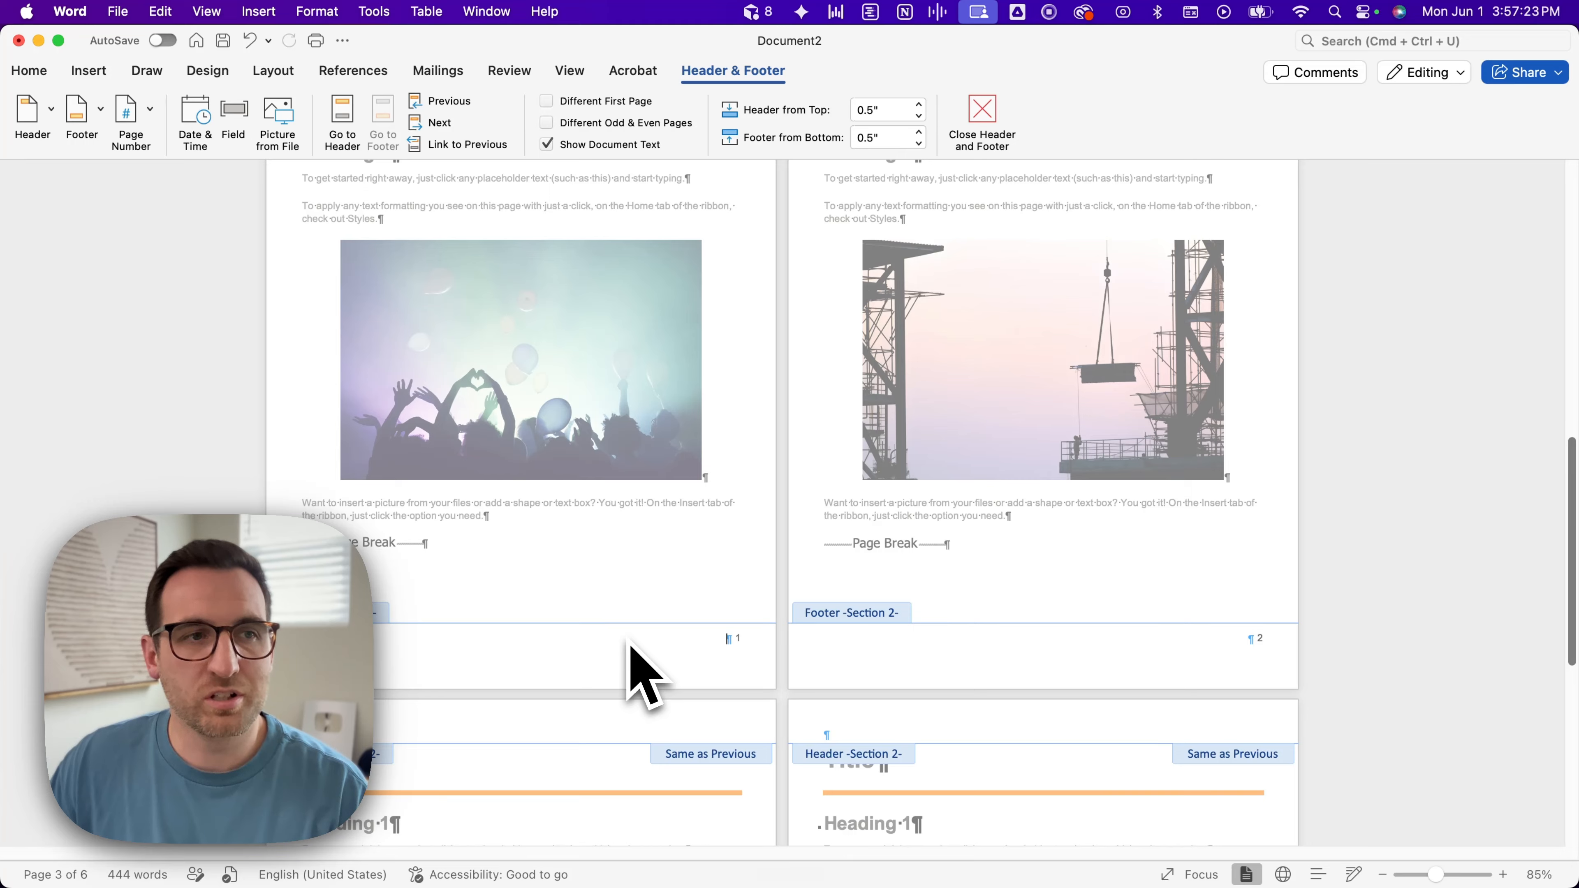
Step: Set the page numbering of section 2 to continue from the previous section
click(151, 112)
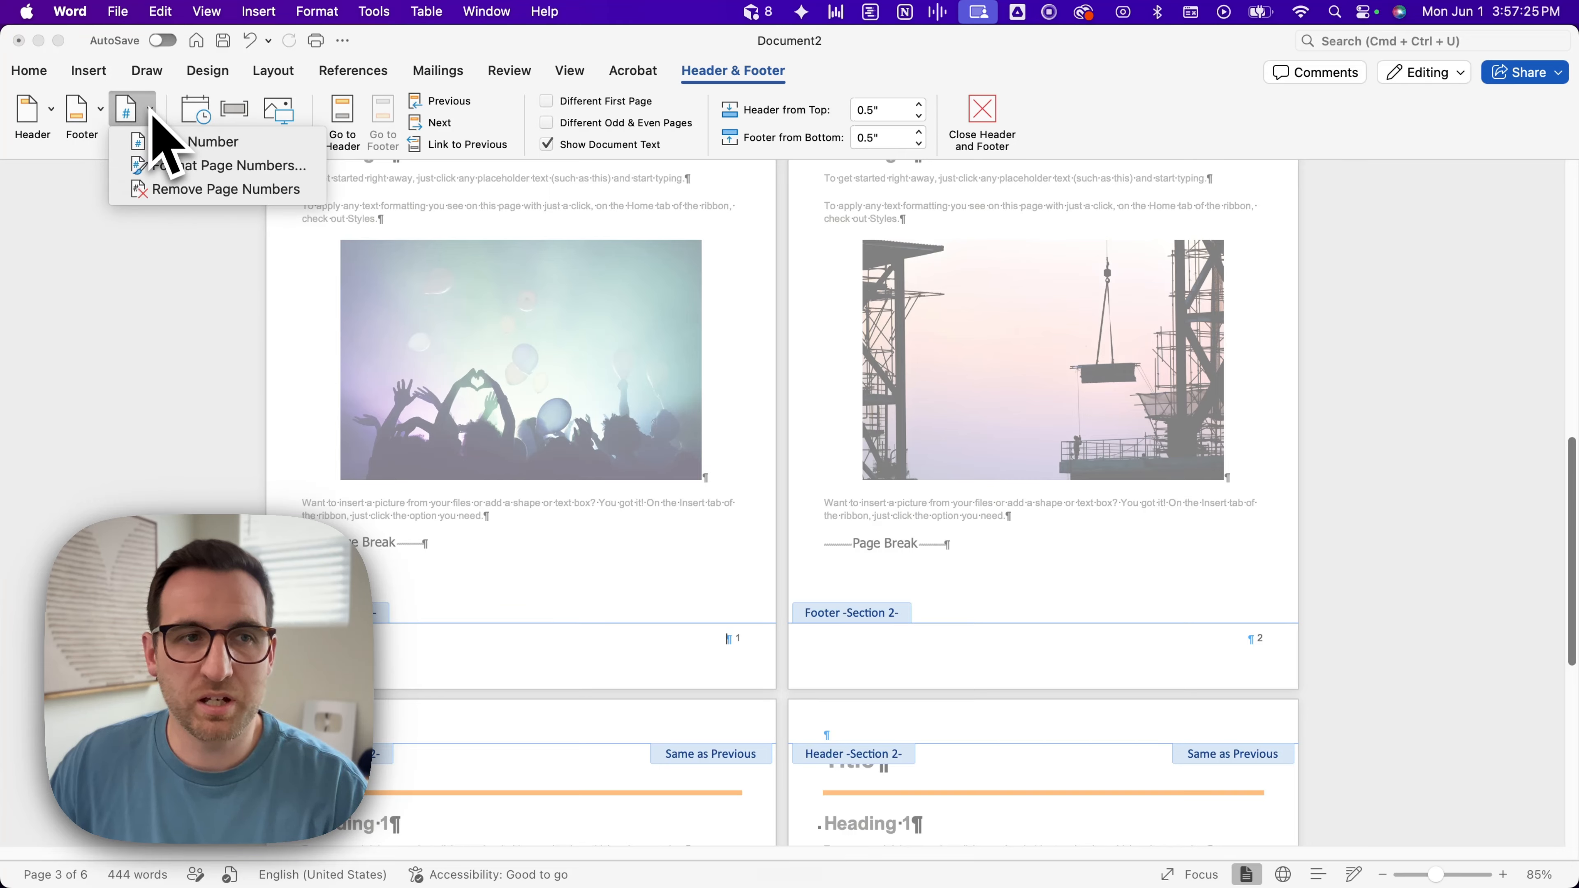
click(157, 165)
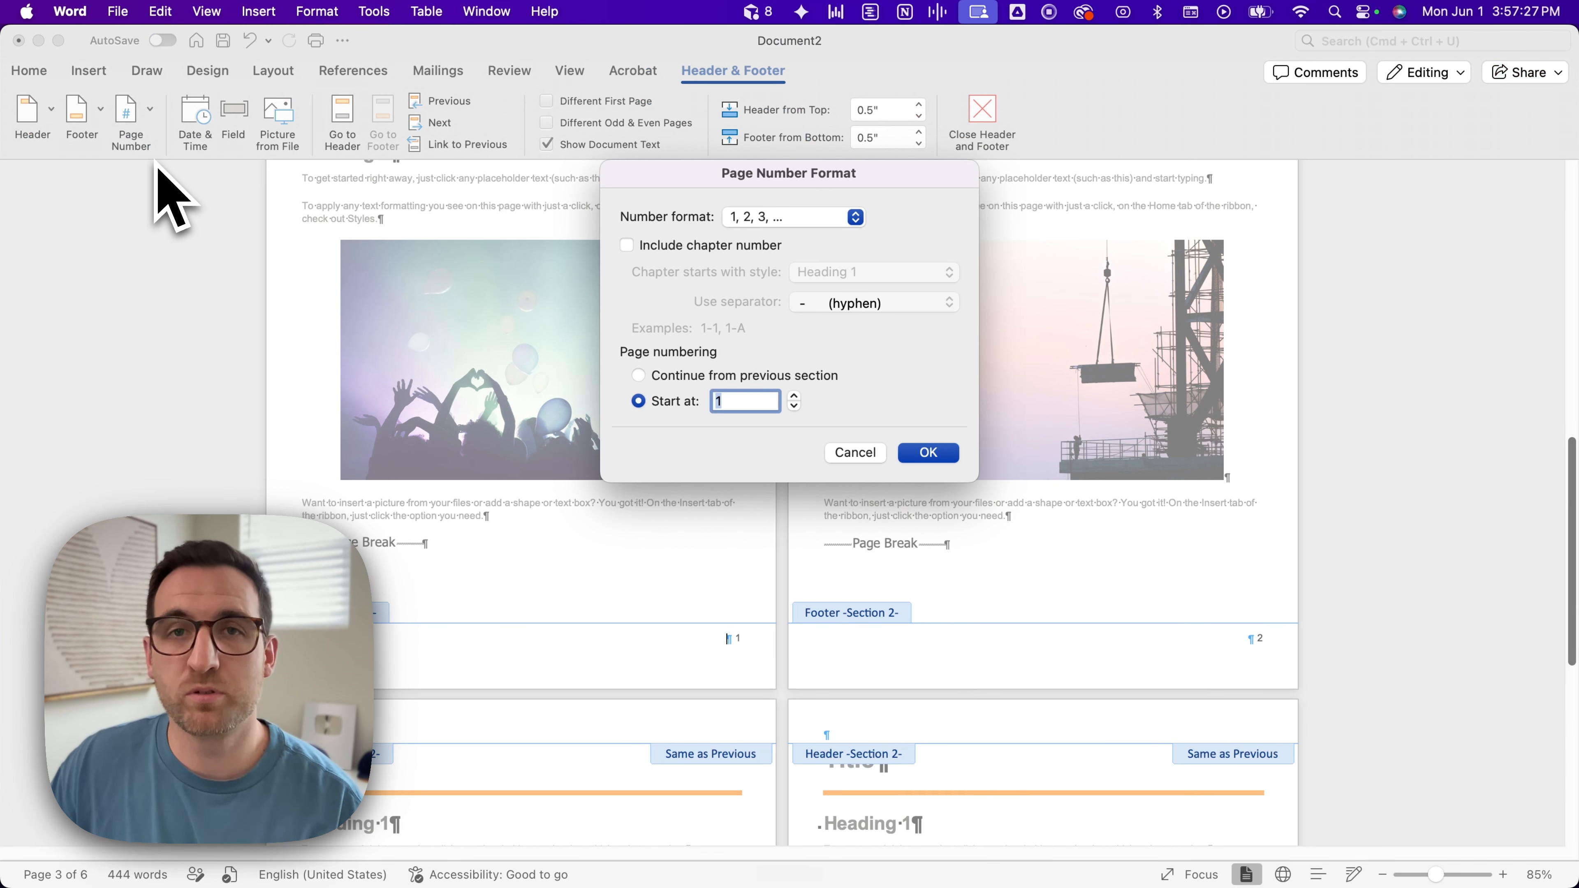
click(659, 377)
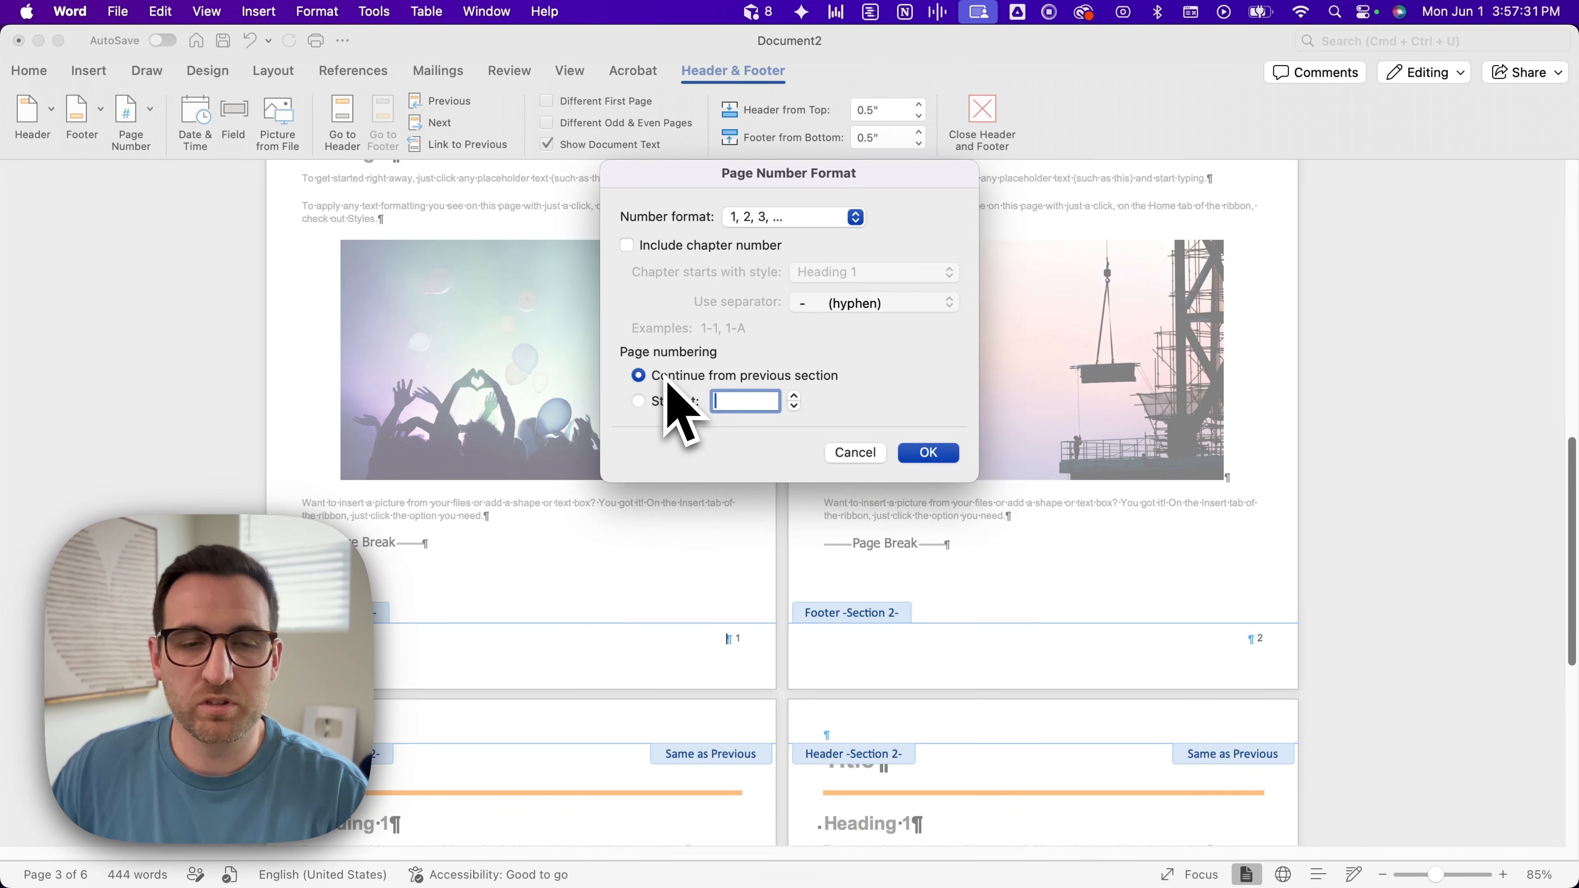
click(939, 454)
Step: Review the page number sequence across the section 1 and section 2 footers
scroll(782, 581, down, 3)
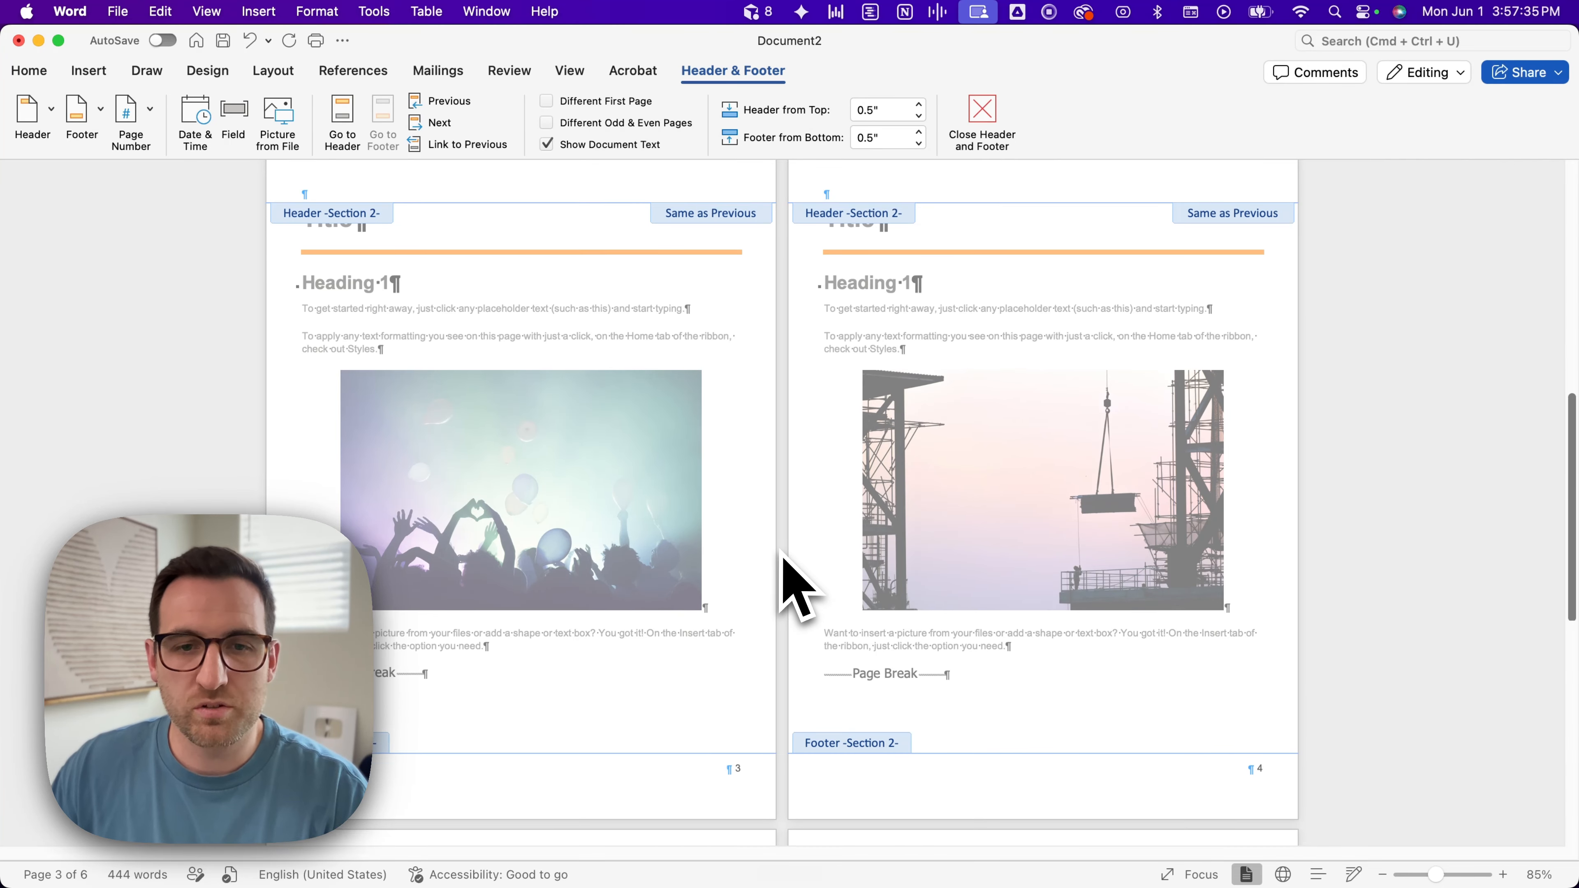
scroll(782, 556, down, 2)
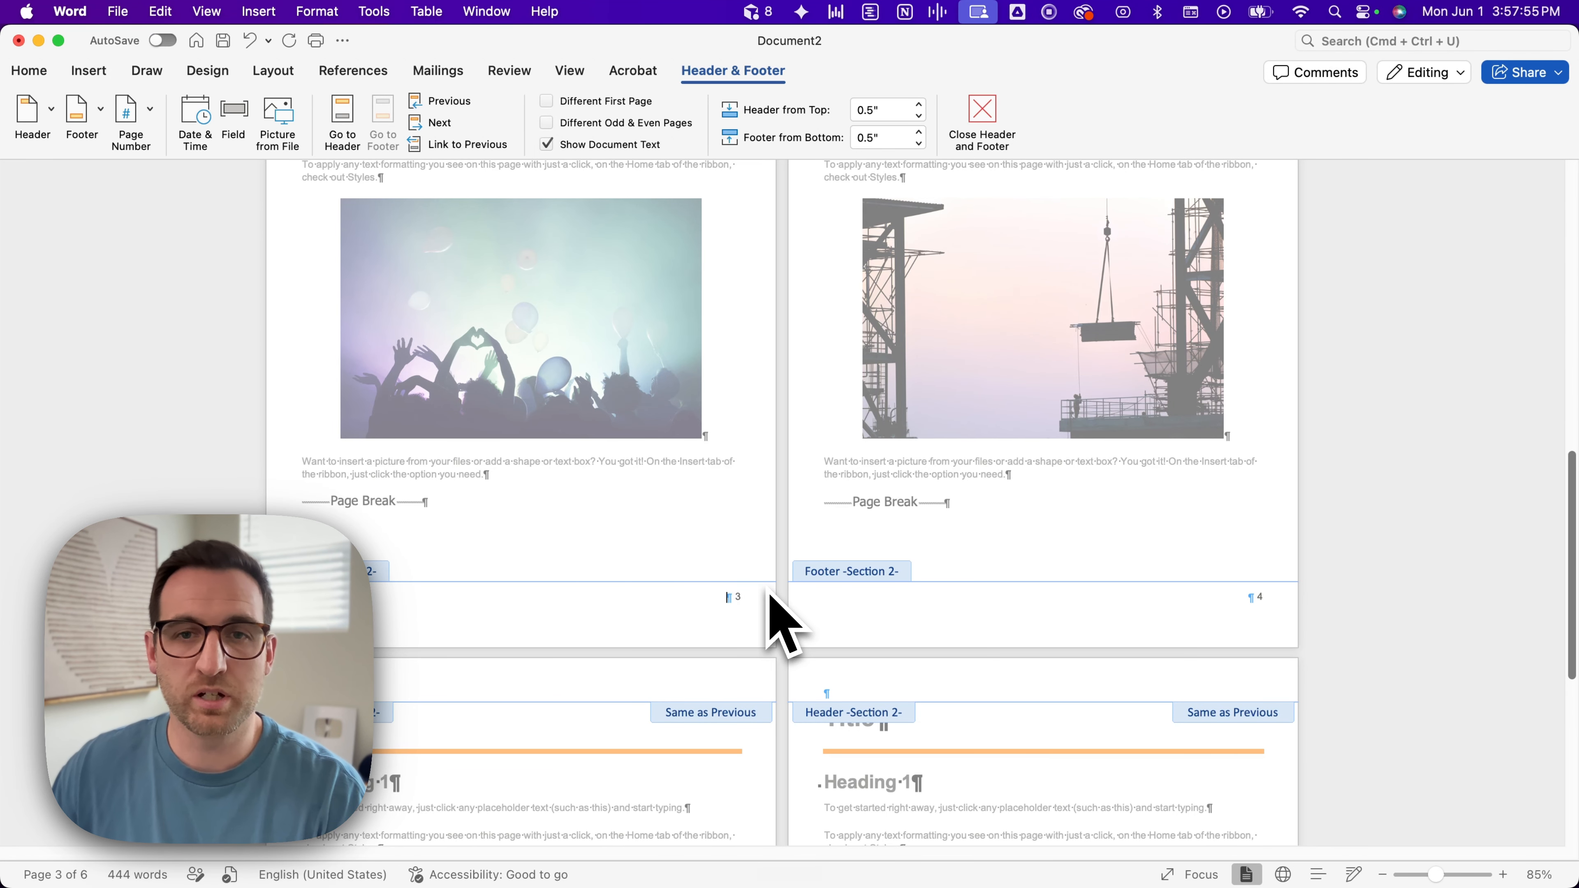
scroll(769, 593, up, 15)
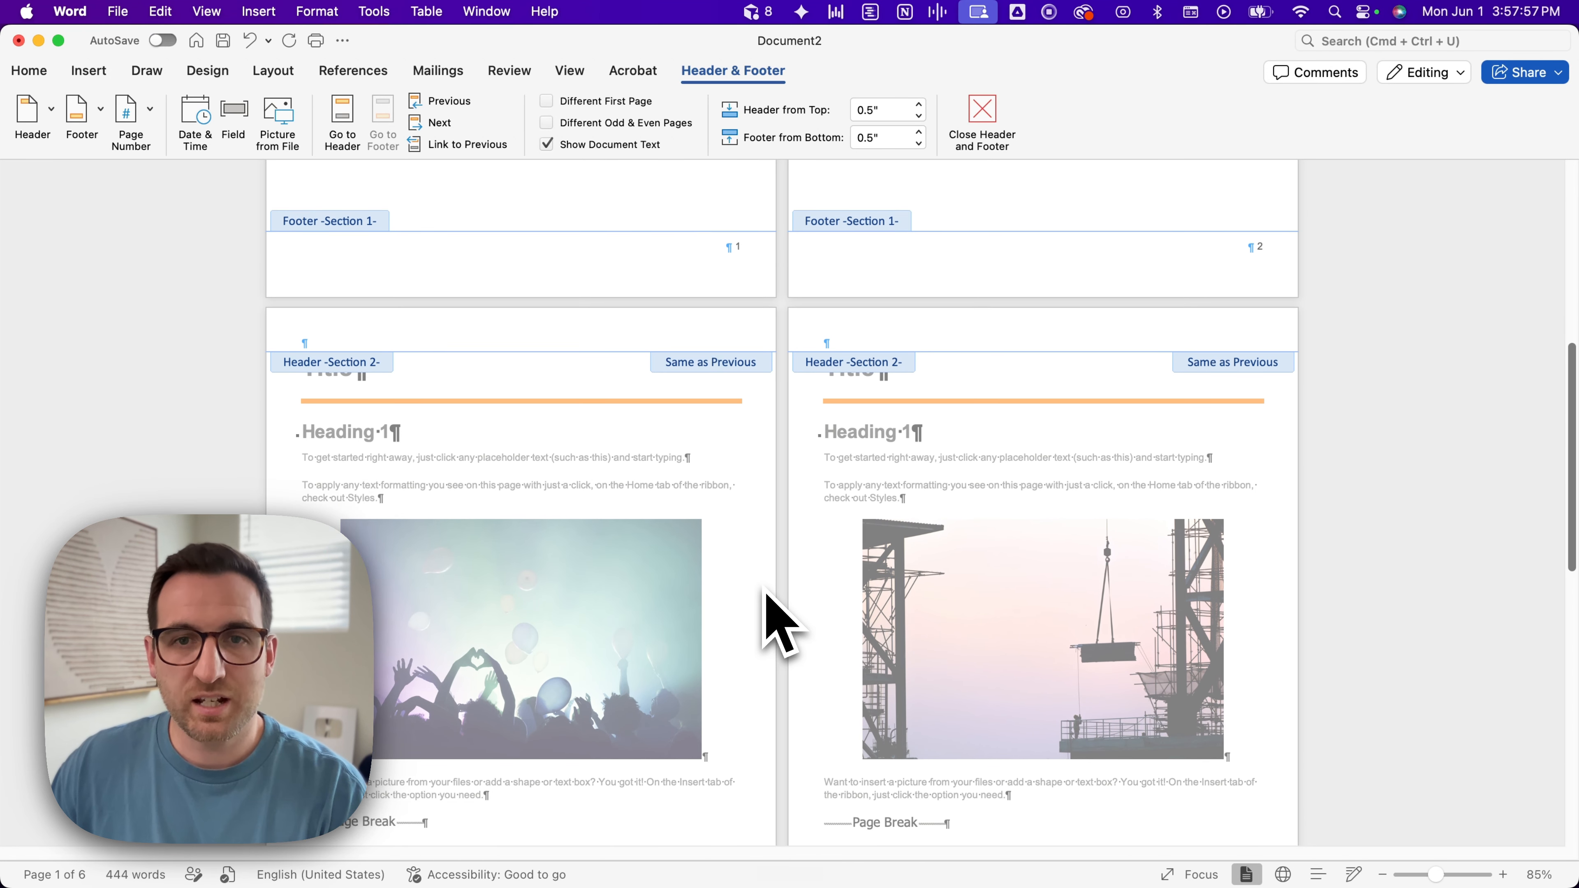
scroll(773, 584, up, 3)
scroll(796, 640, down, 2)
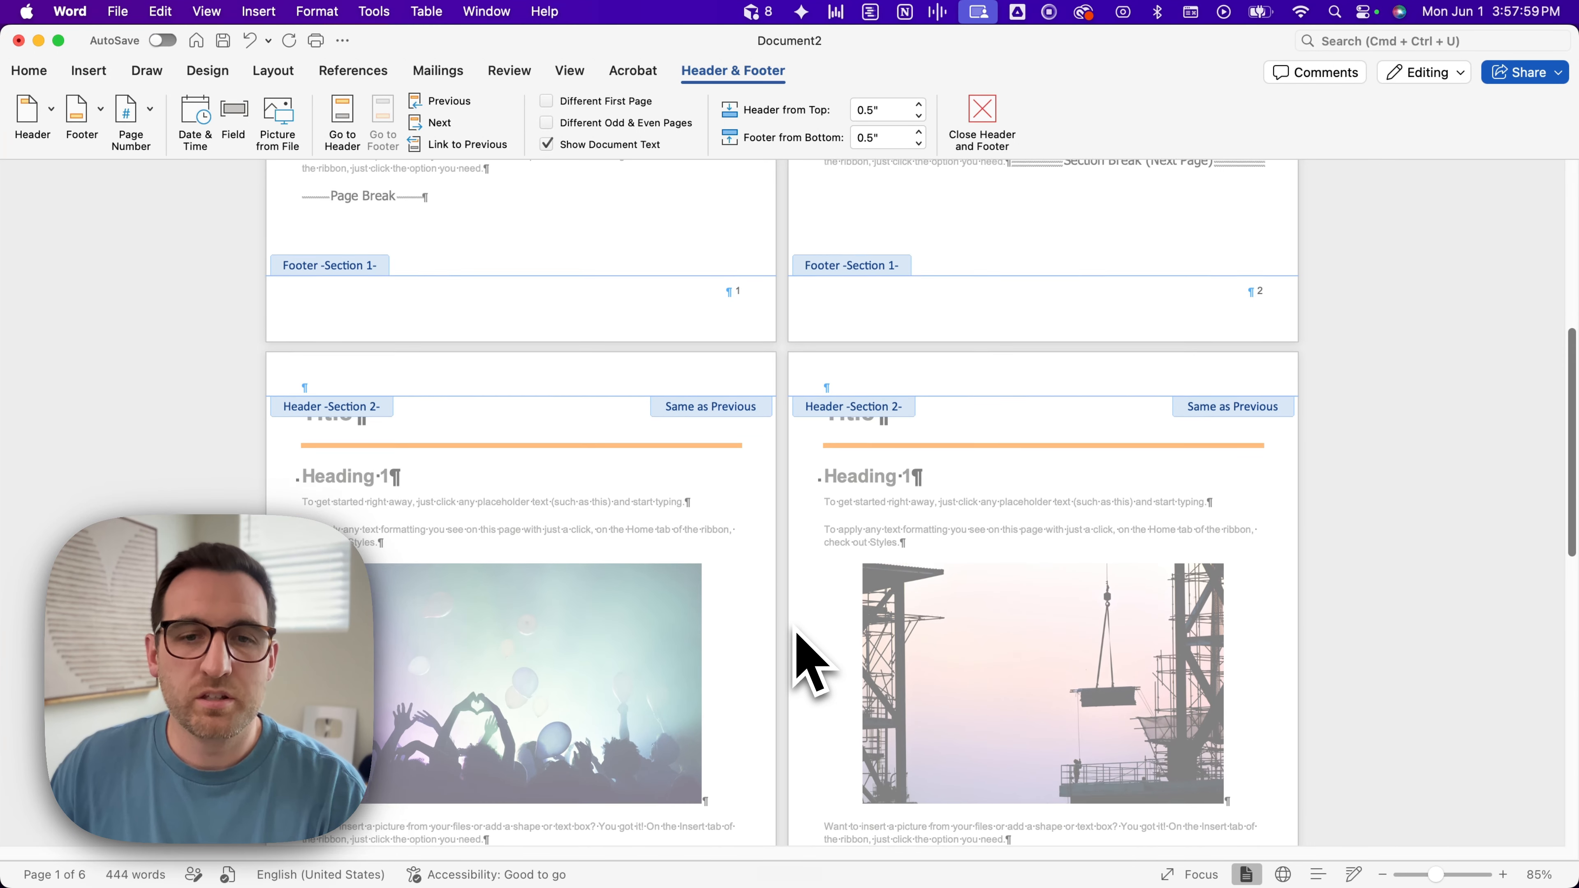
scroll(802, 659, down, 10)
click(745, 604)
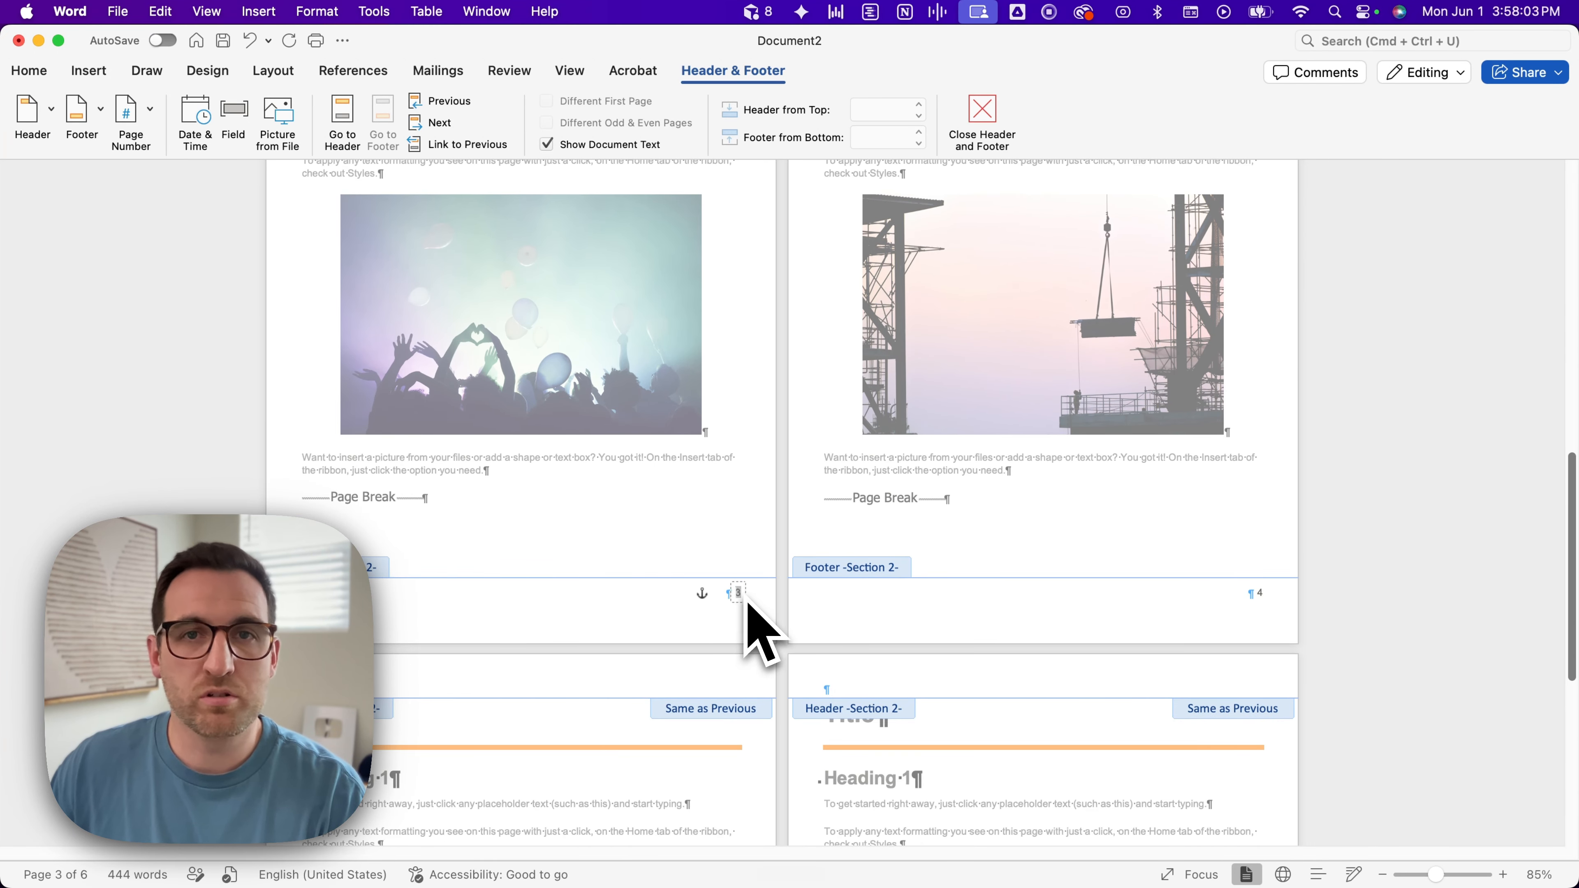
click(760, 608)
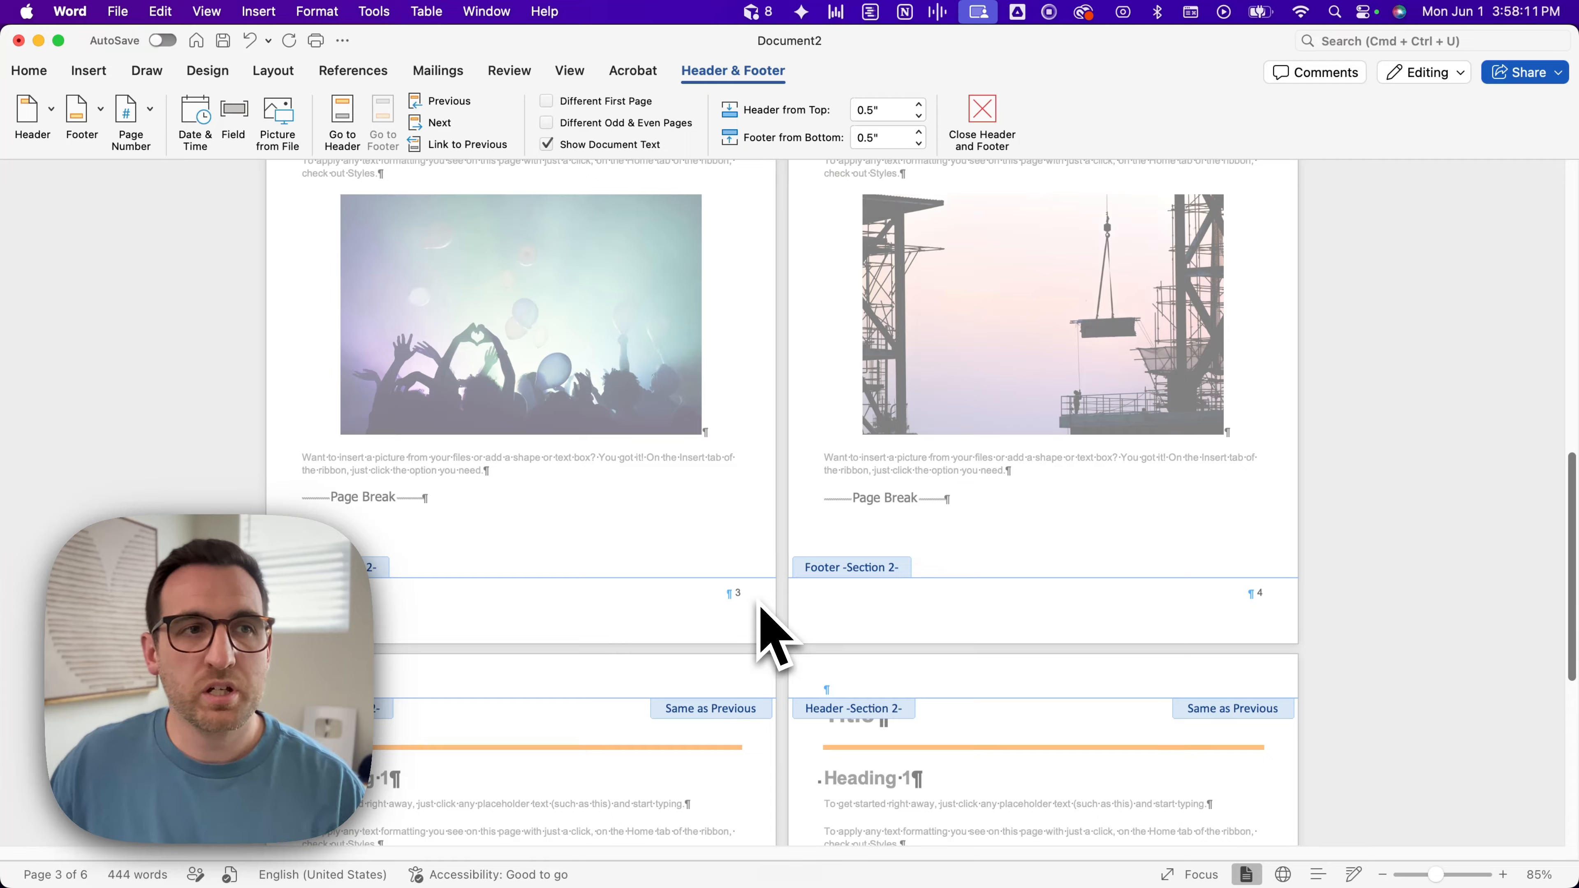
click(674, 608)
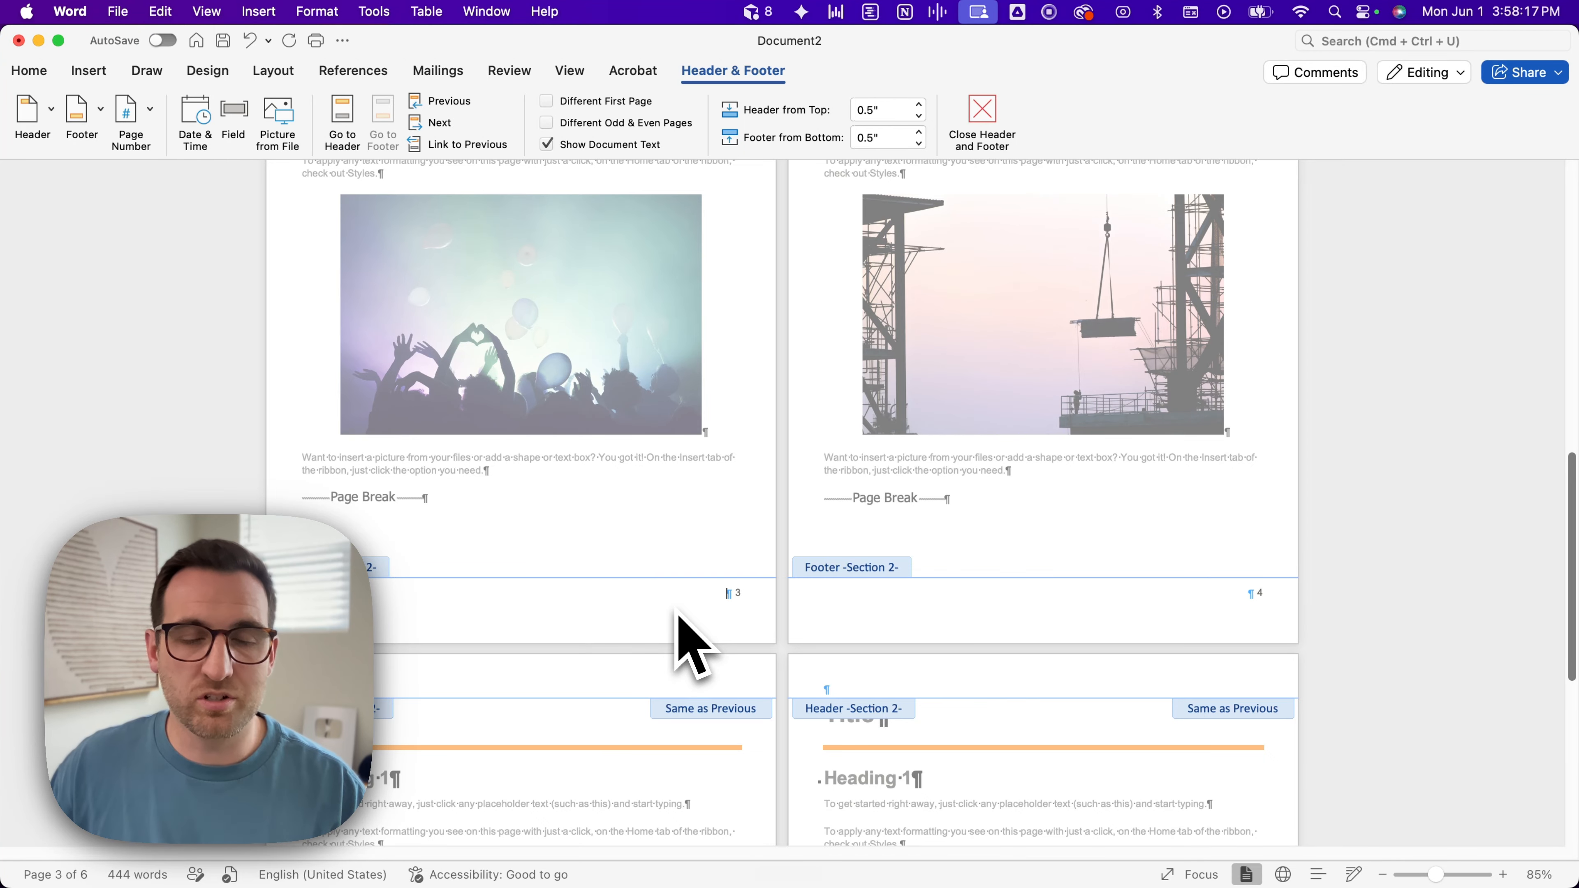
Step: Inspect the footers on pages 1 and 3 to compare their Link to Previous setting
scroll(677, 613, up, 10)
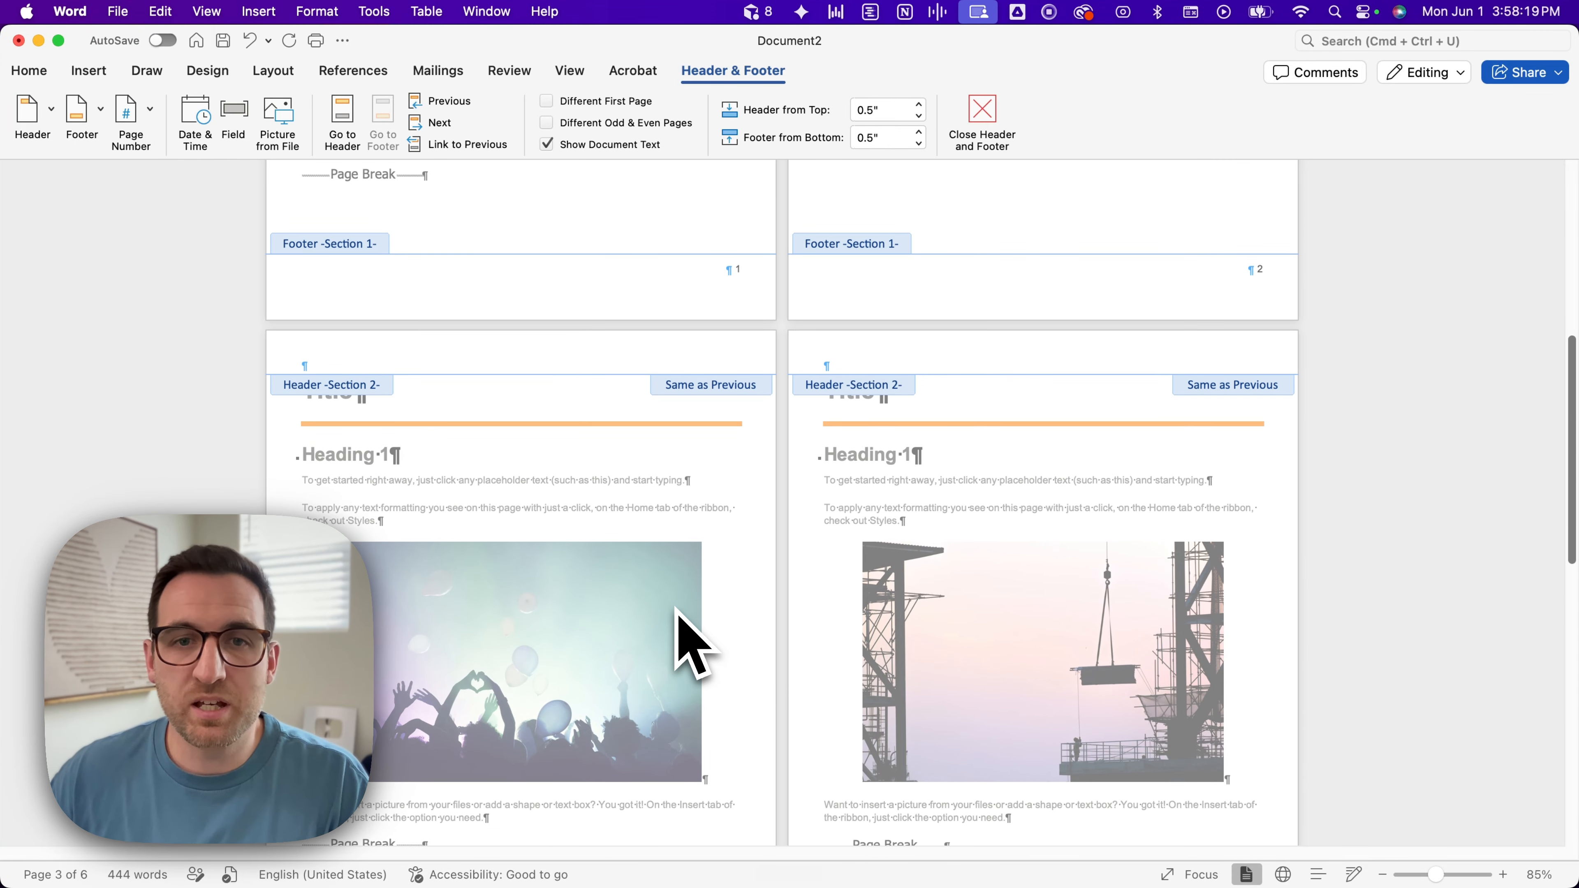
scroll(687, 640, up, 3)
click(749, 507)
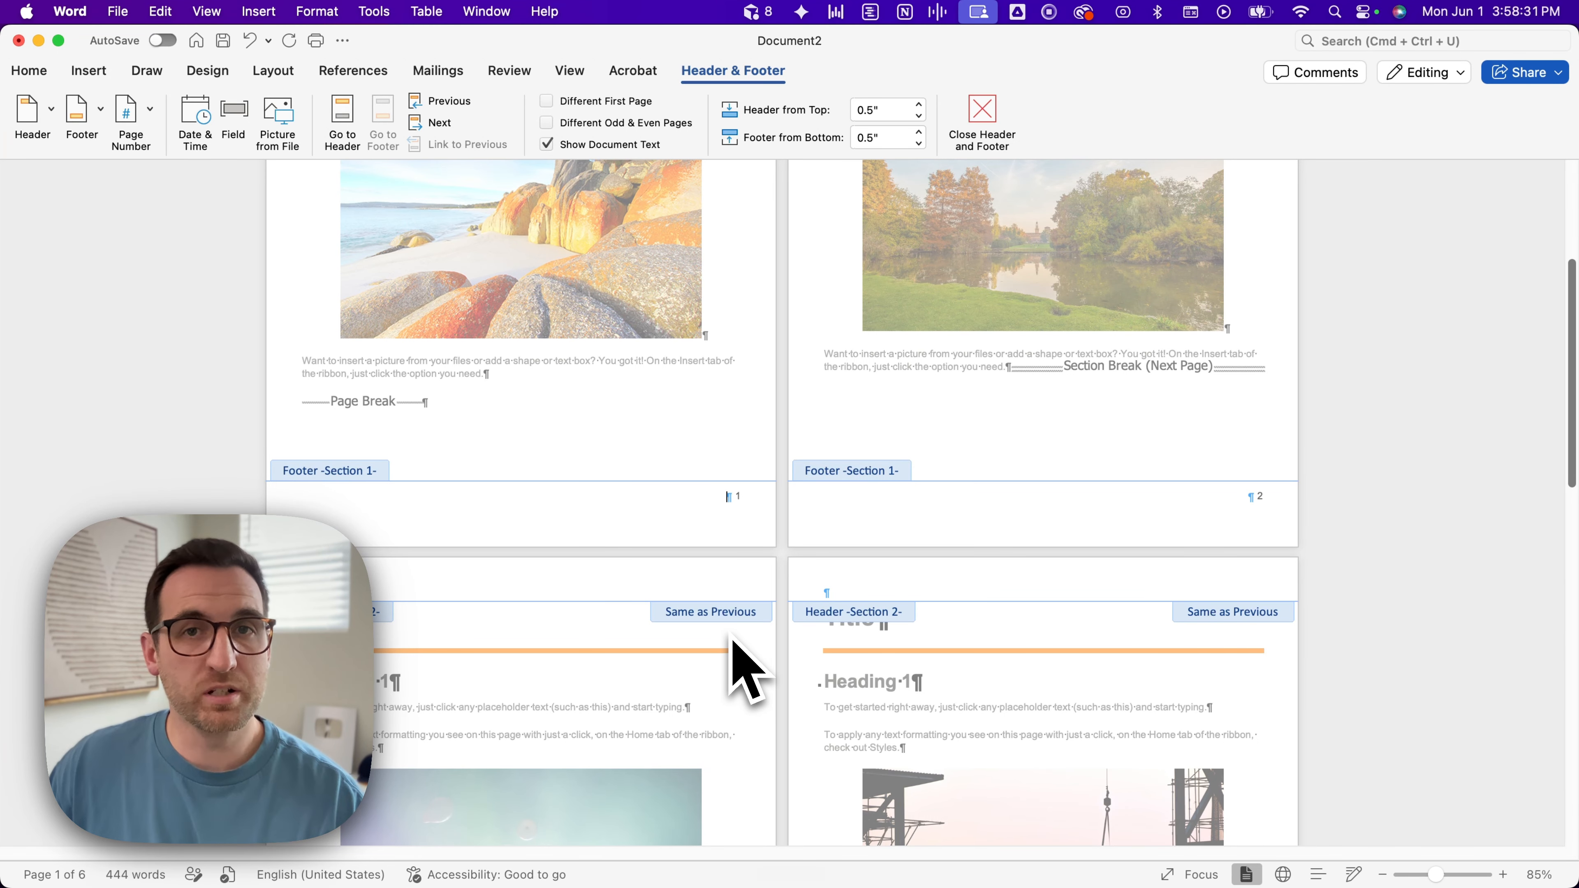
scroll(749, 672, down, 10)
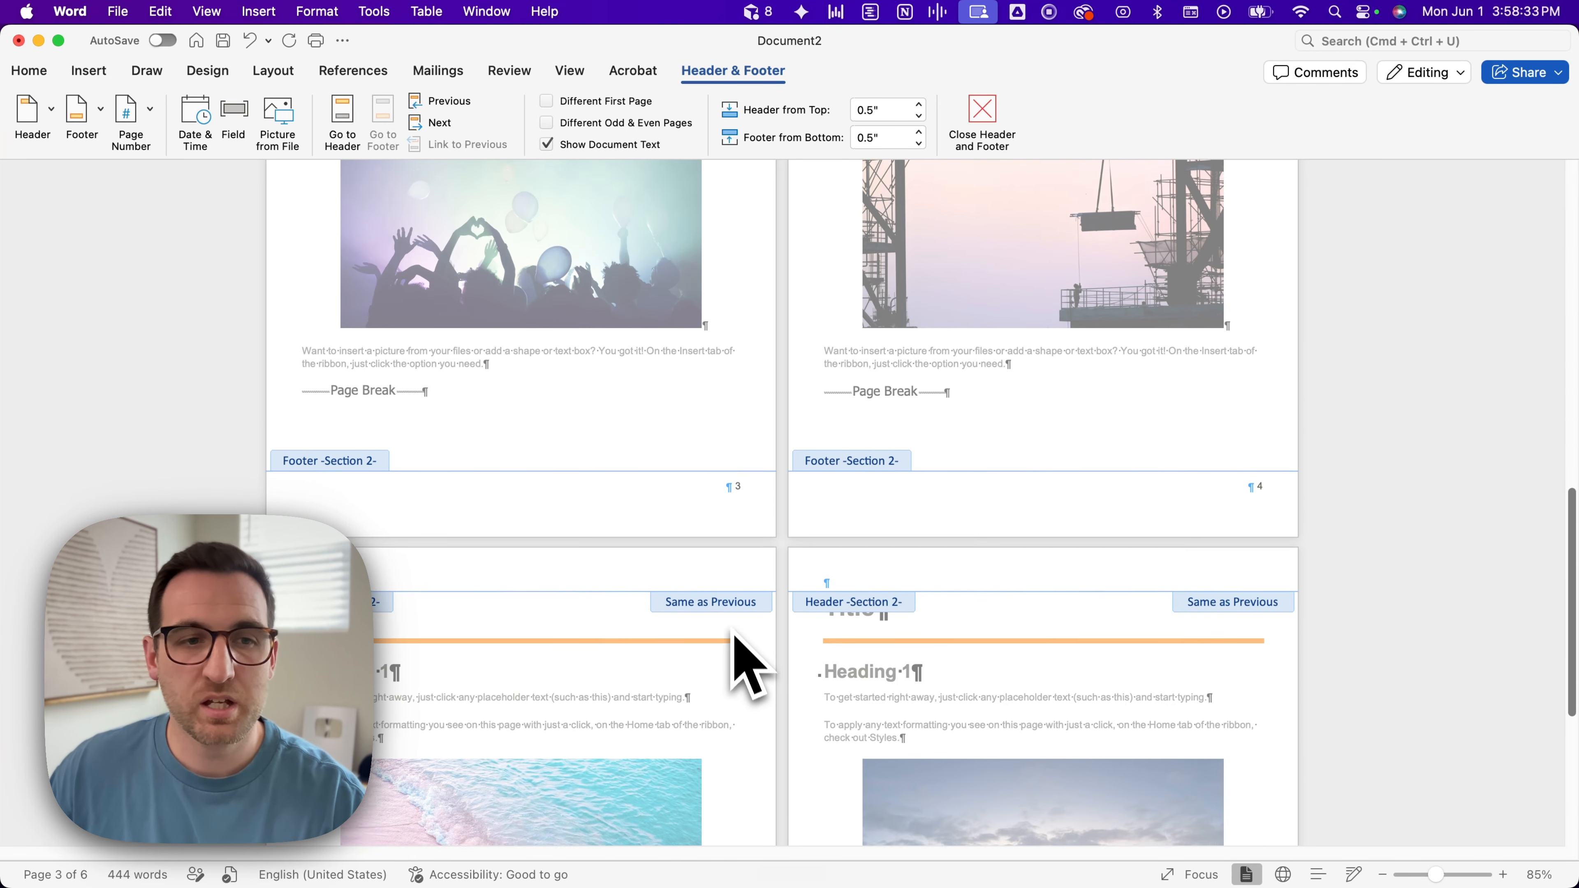
scroll(730, 591, up, 1)
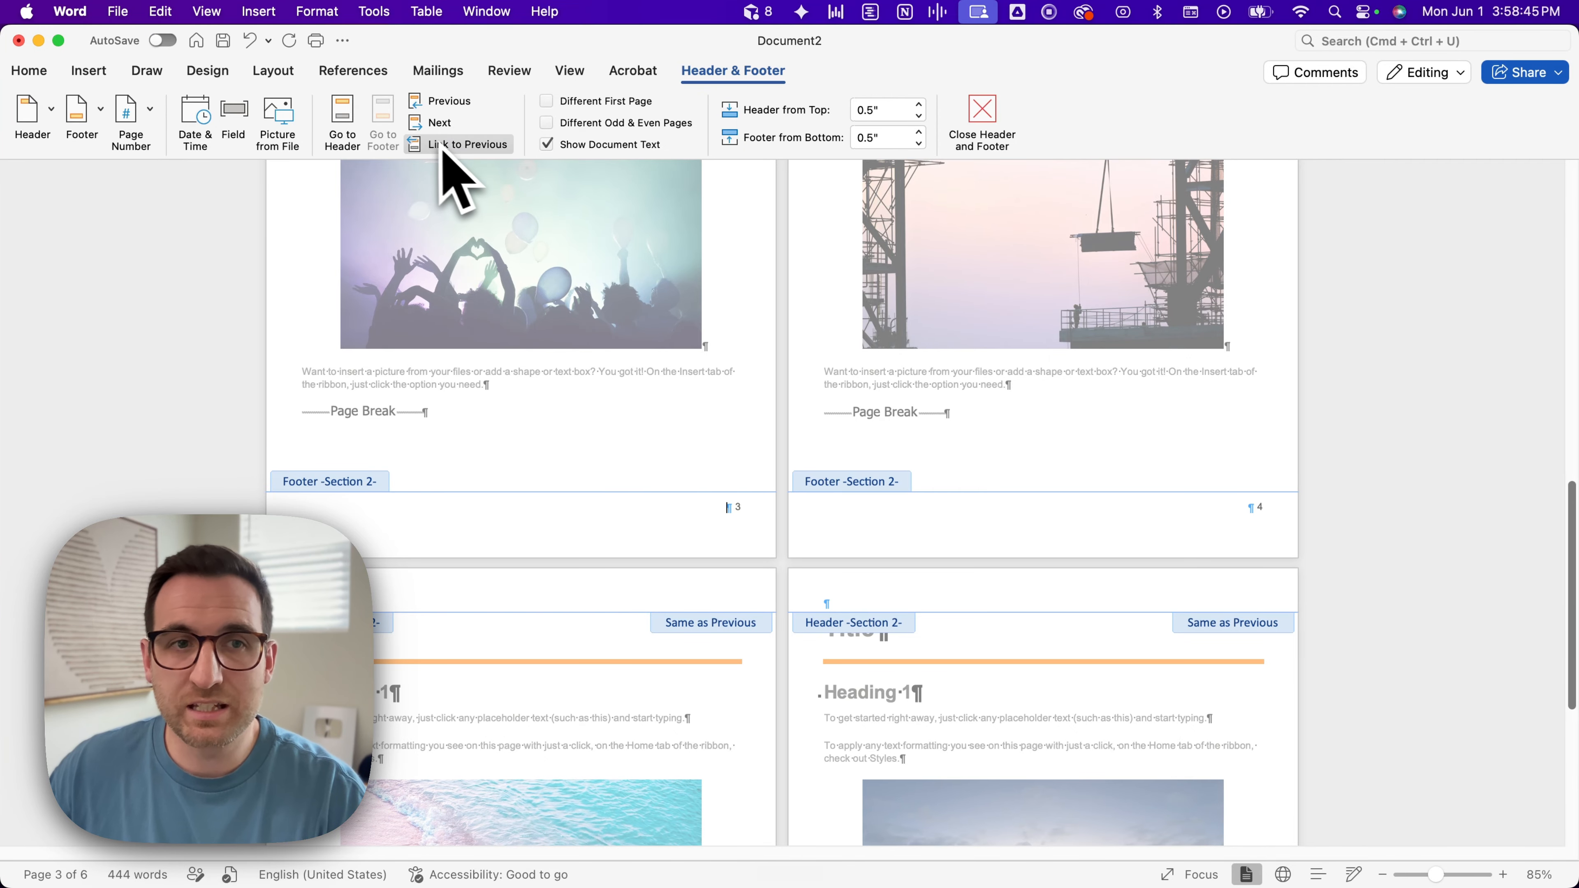
scroll(746, 516, up, 1)
scroll(749, 524, up, 10)
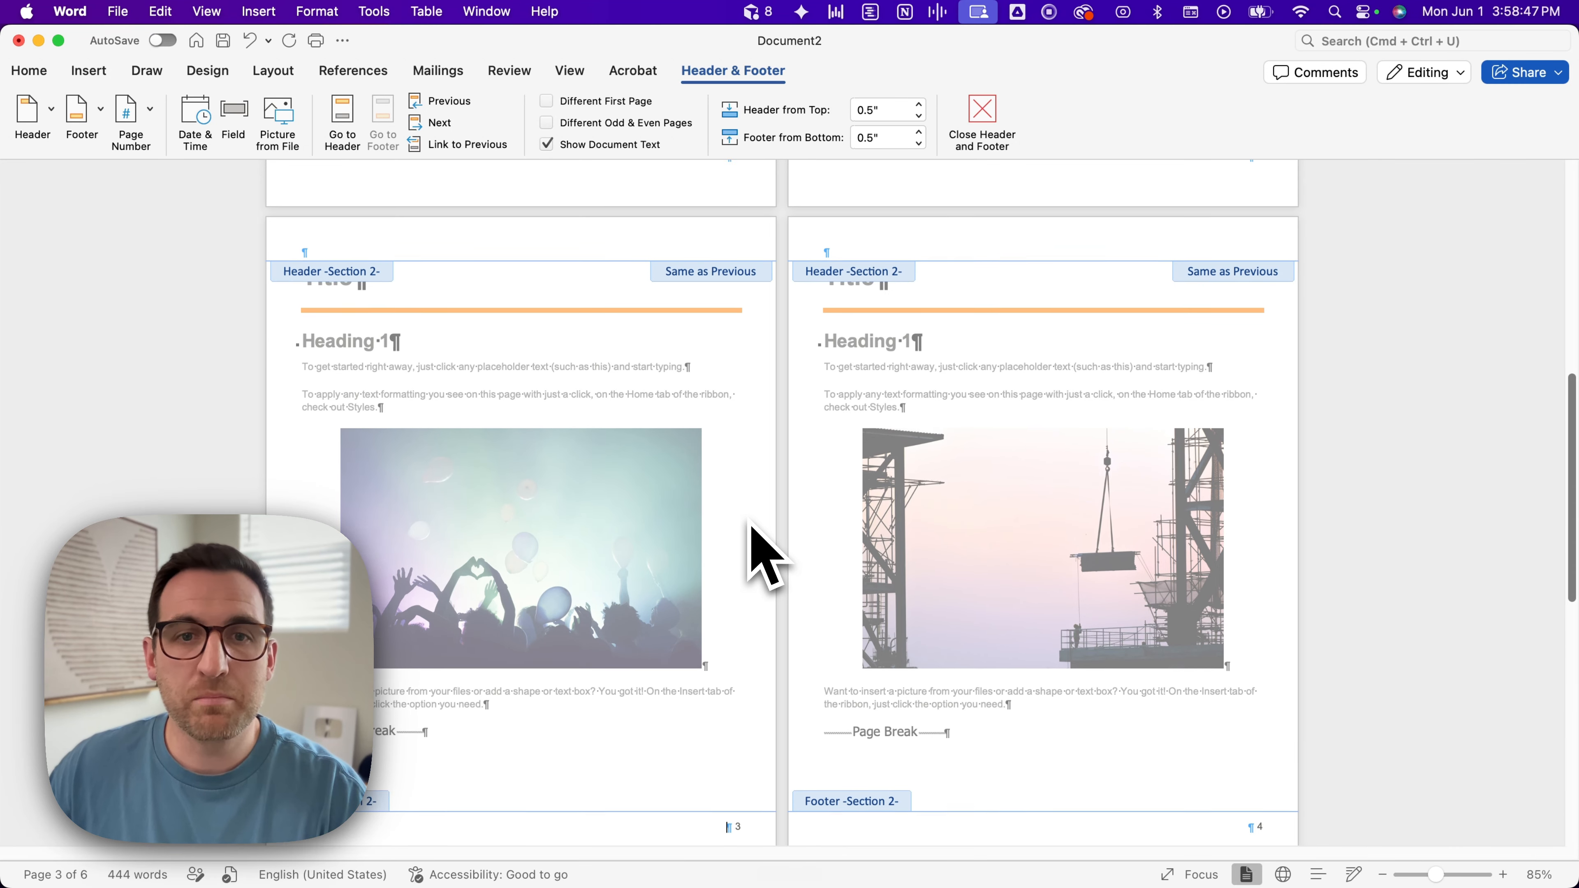
scroll(751, 525, up, 2)
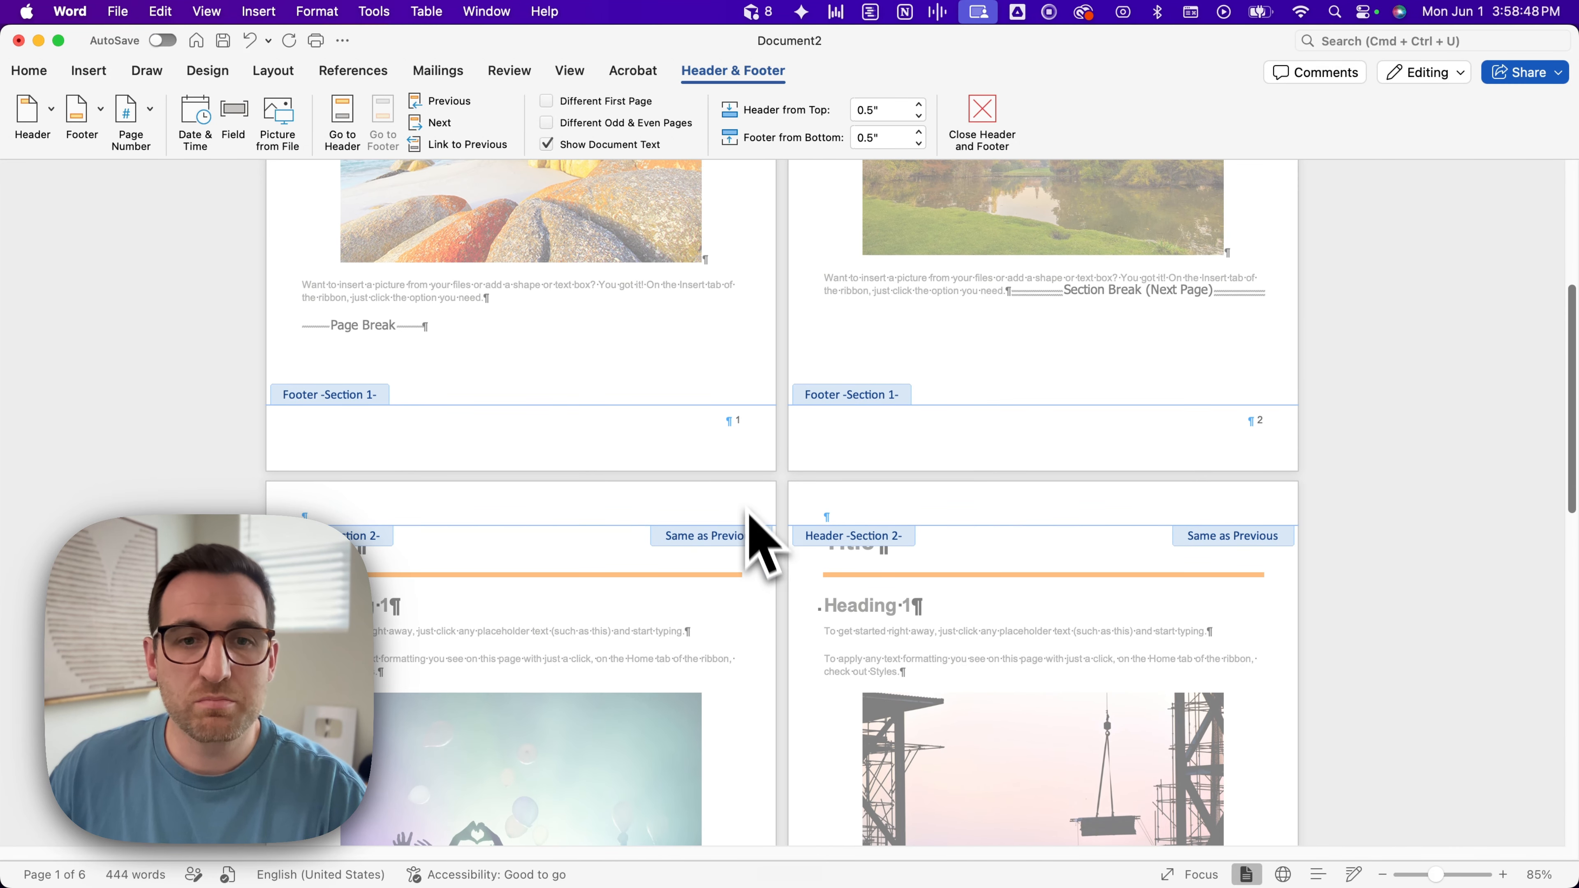
Step: Delete the page number from the section 1 footer on page 1
click(741, 426)
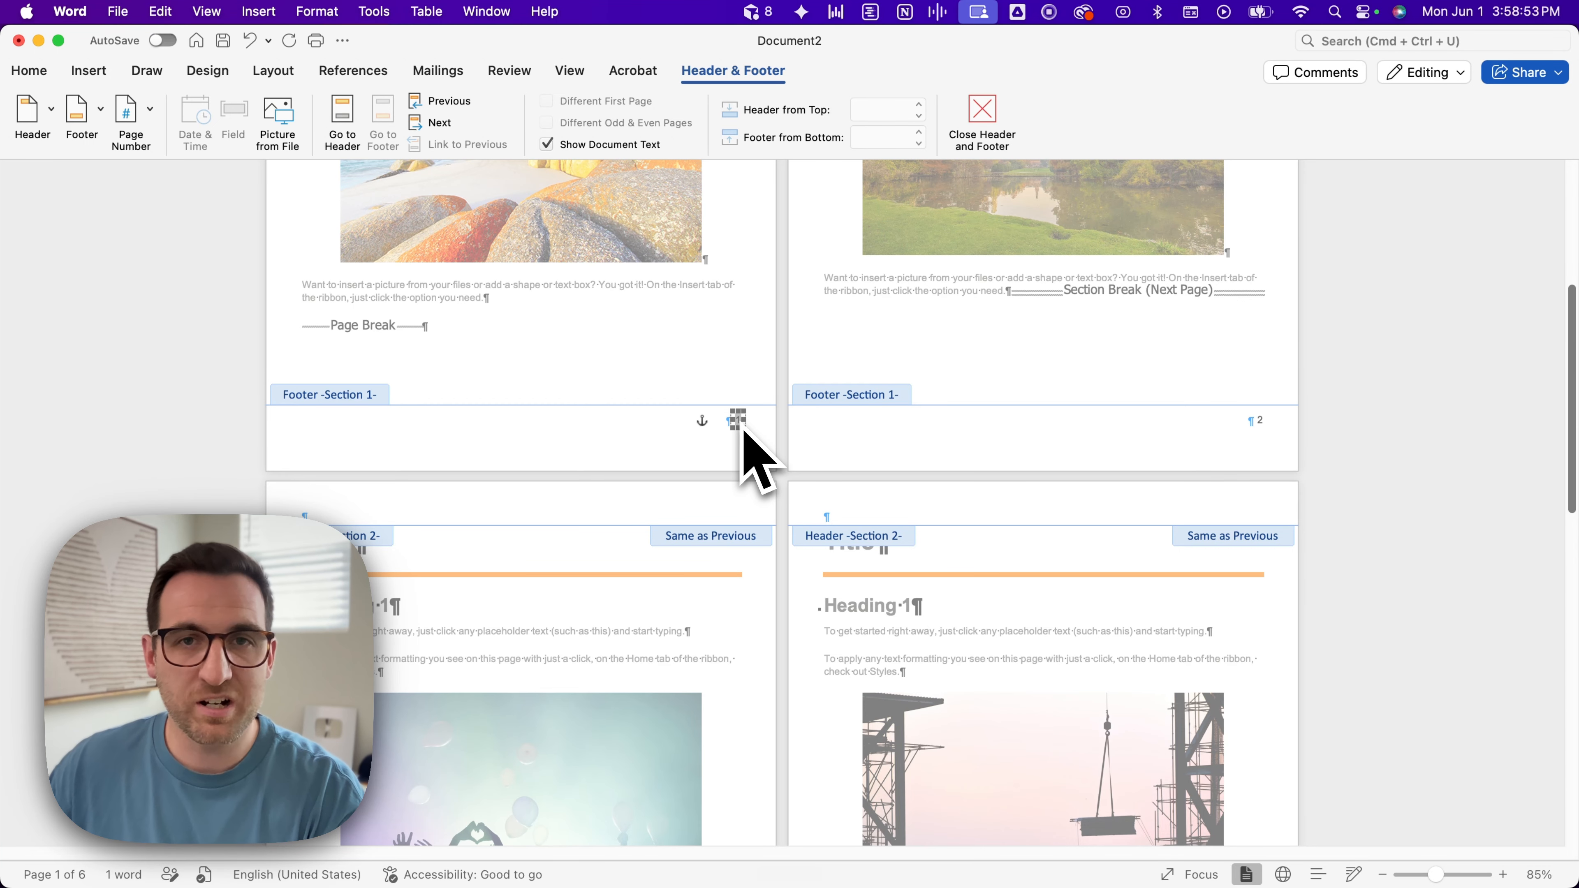
key(Delete)
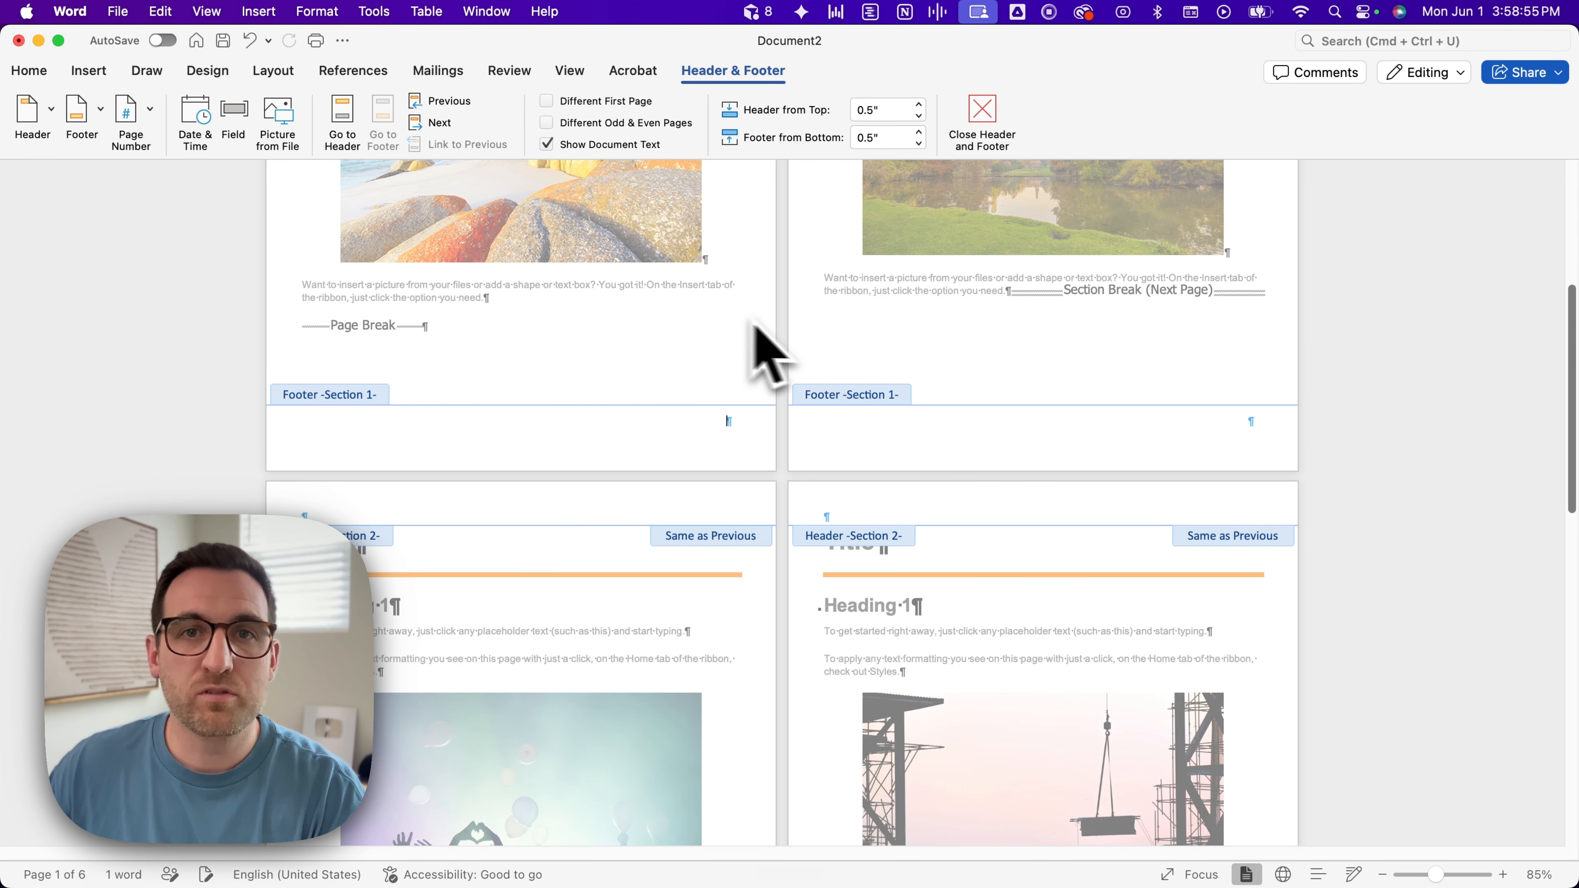
scroll(739, 476, down, 5)
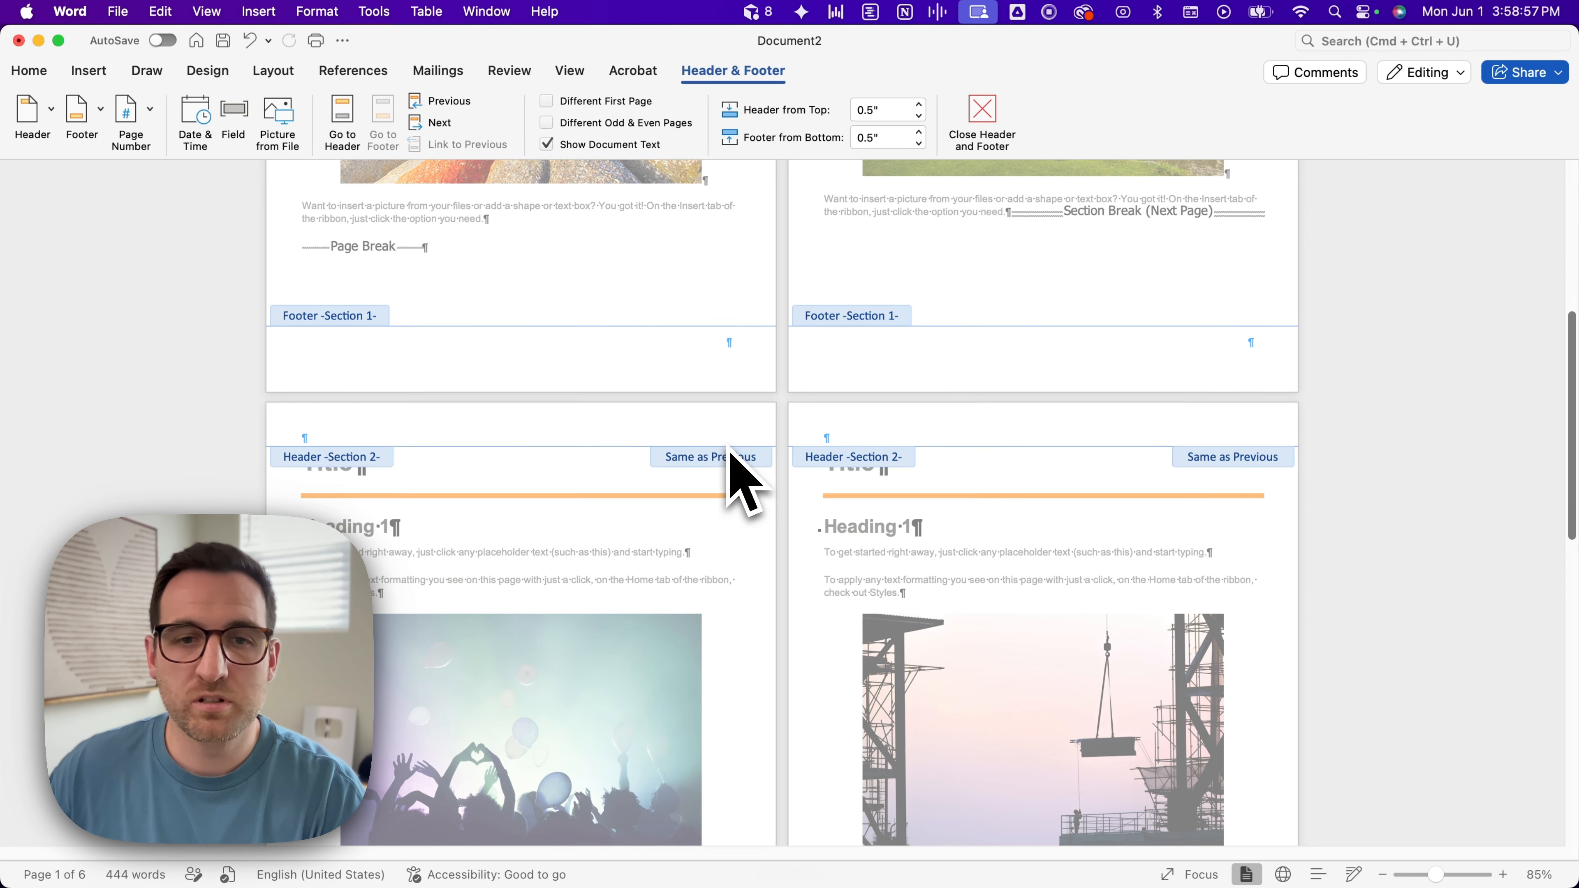
Step: Set the page numbering of section 2 to start at 1
scroll(730, 454, down, 3)
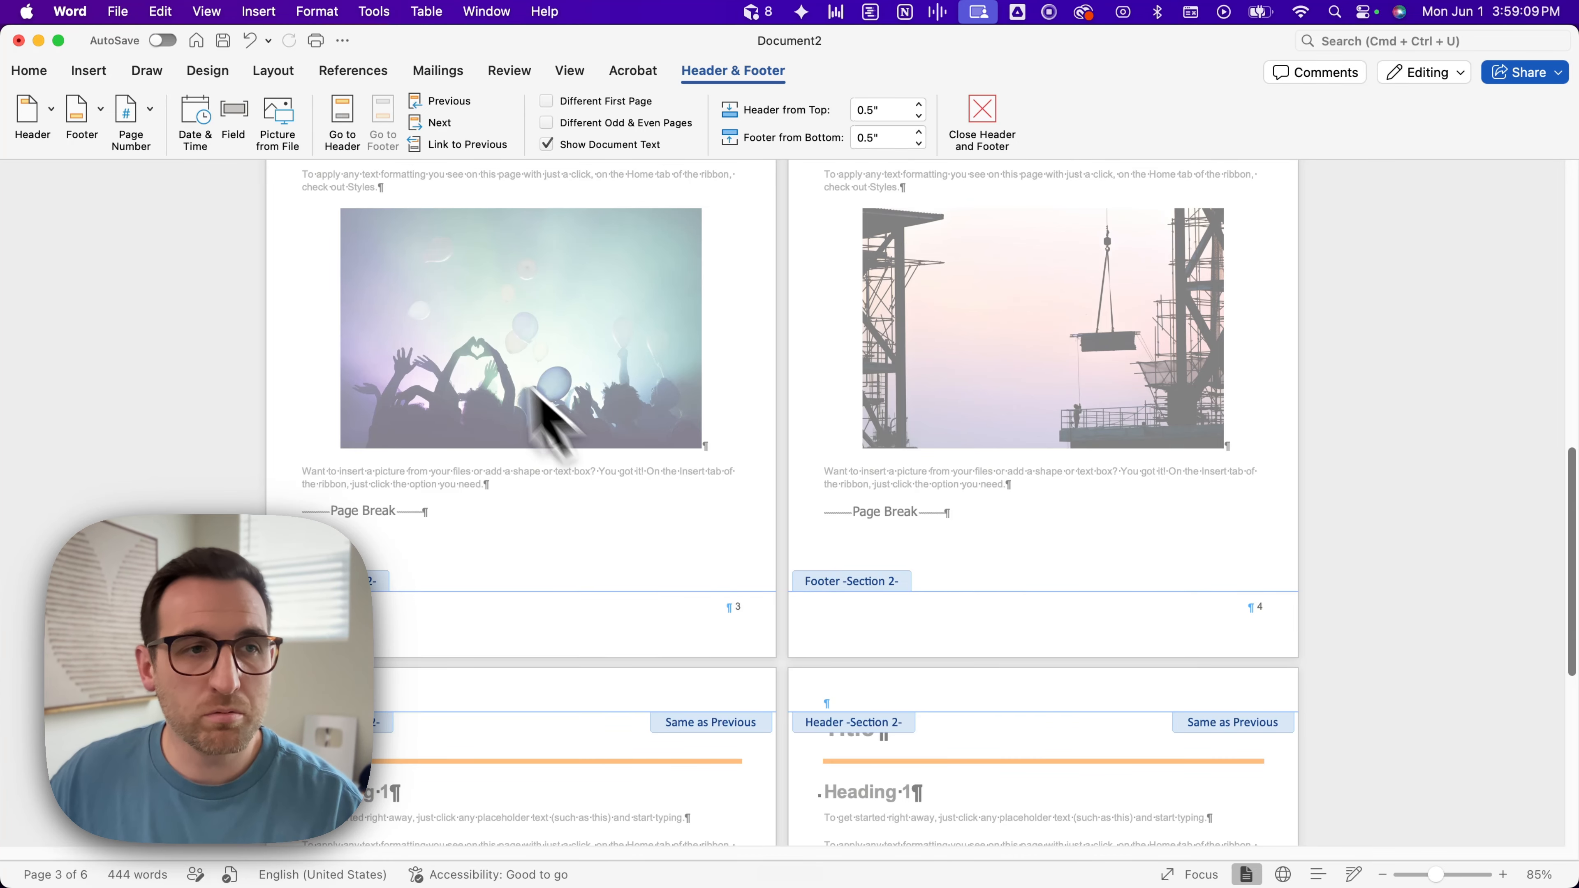
click(150, 115)
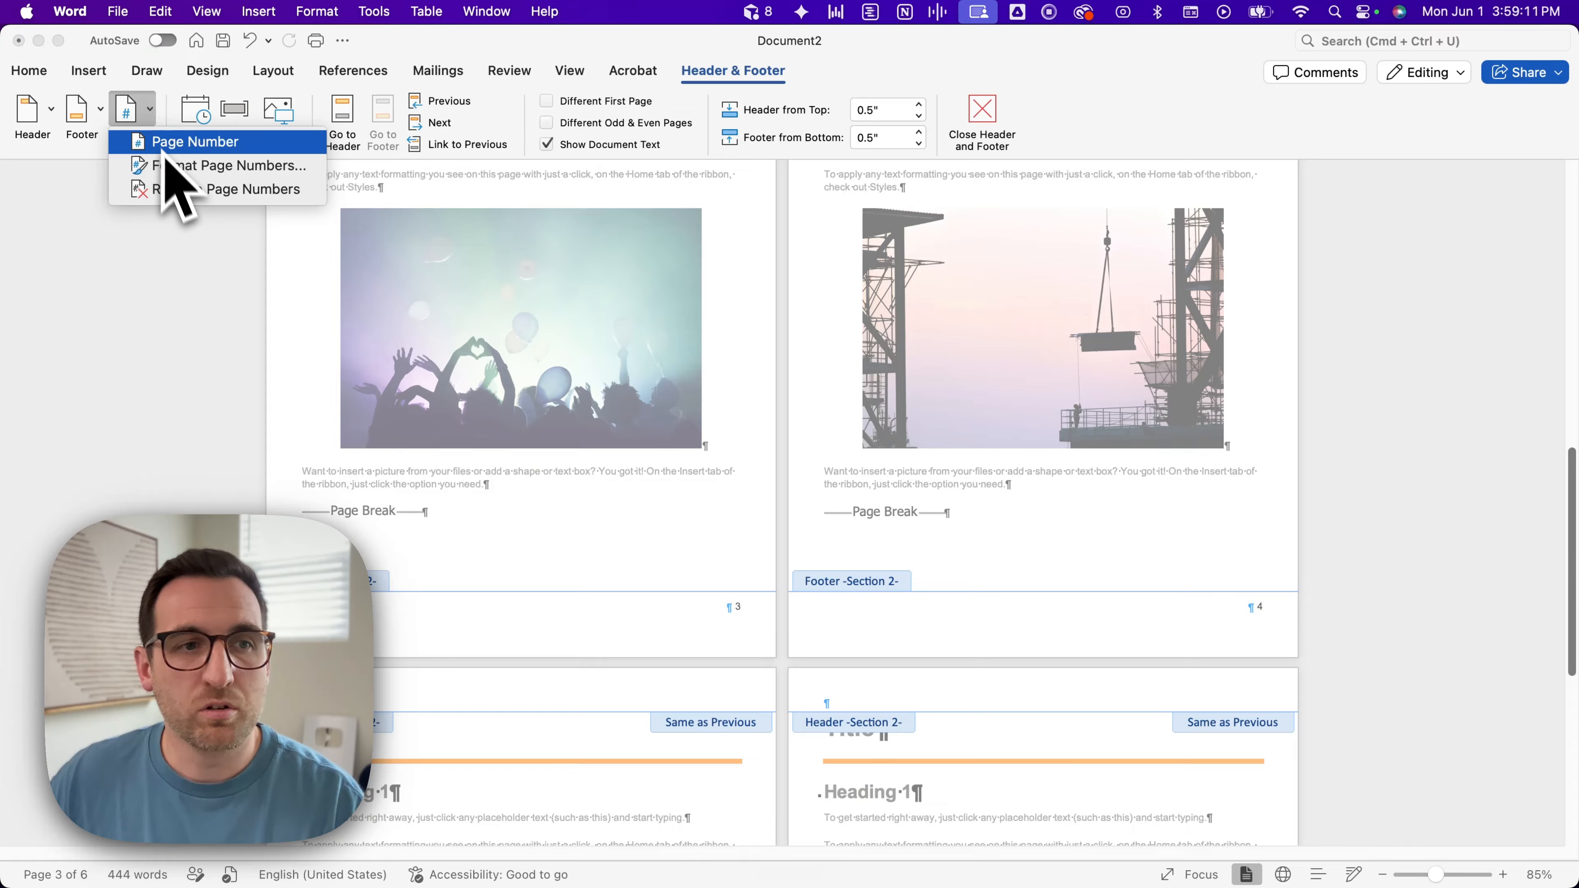
click(176, 192)
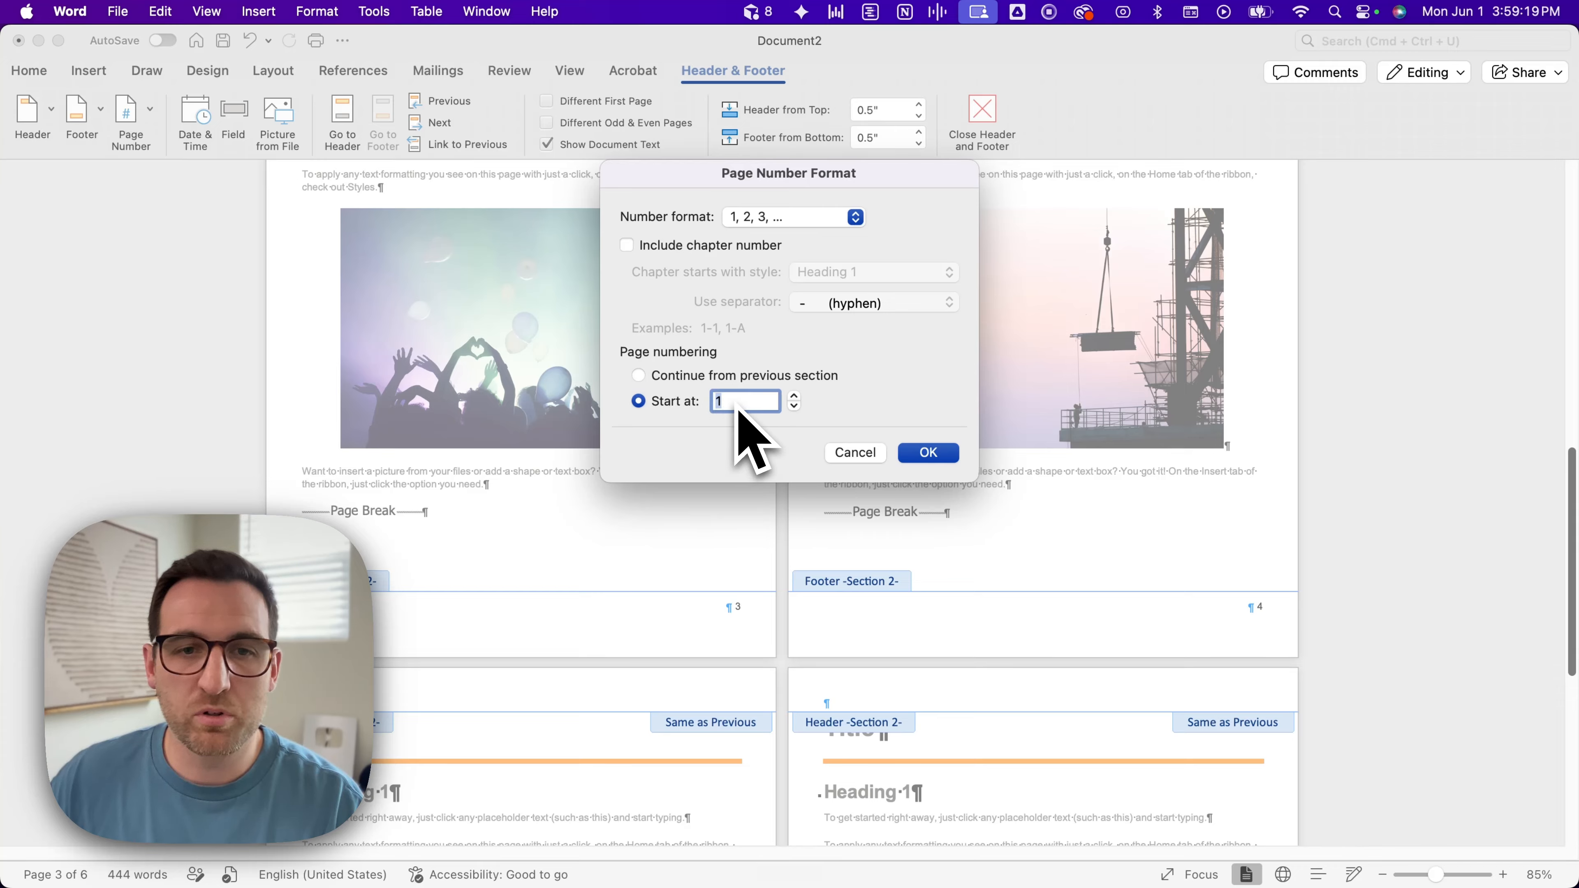
click(929, 452)
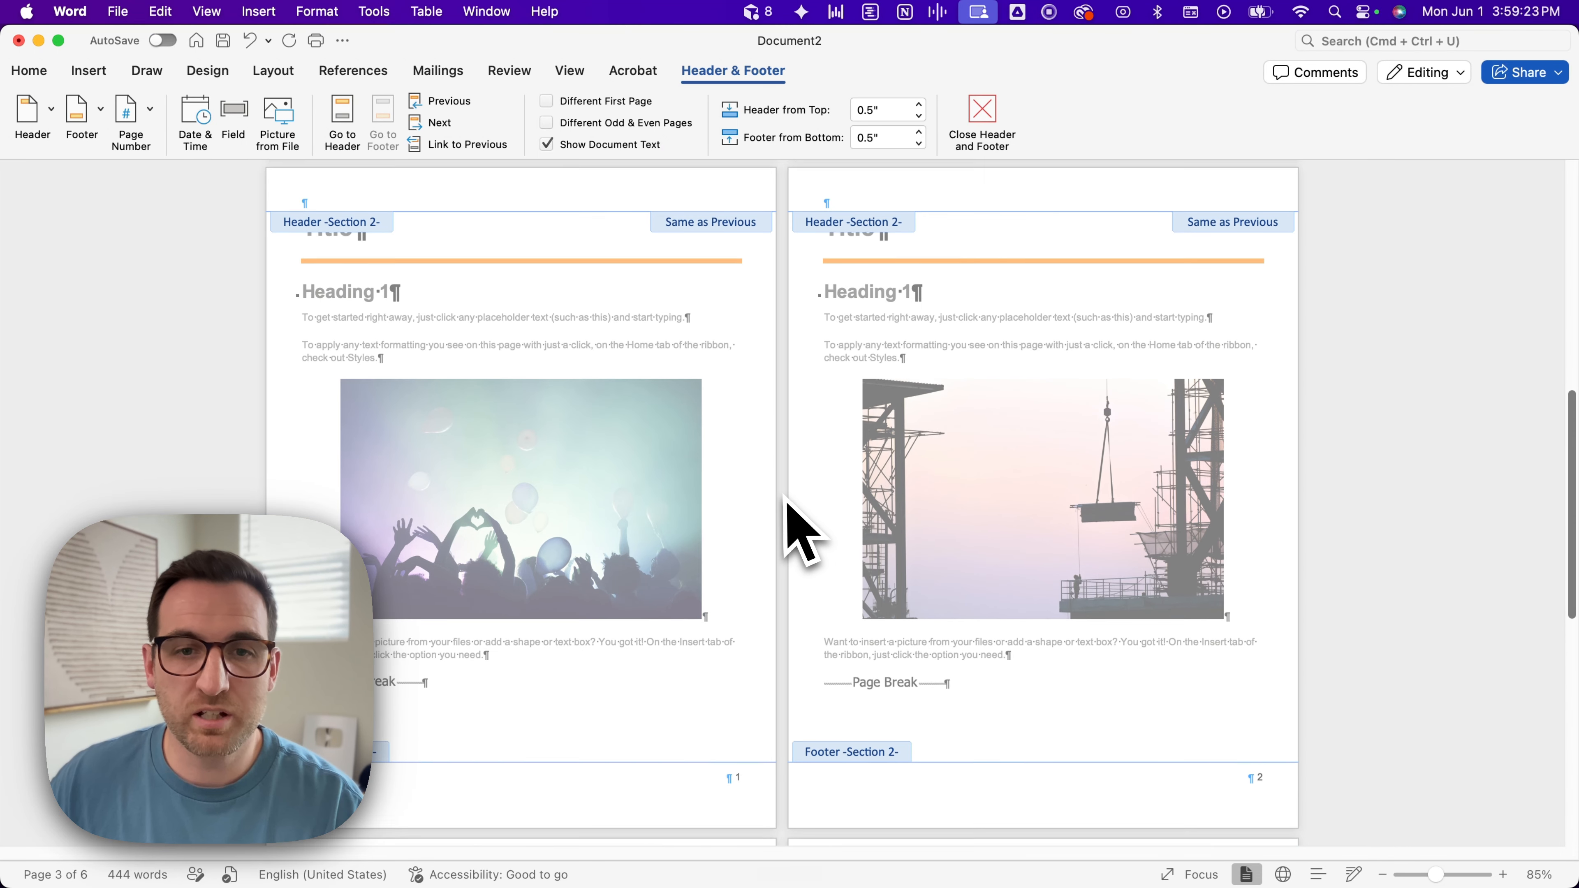
scroll(794, 529, down, 3)
scroll(784, 499, down, 1)
scroll(785, 502, up, 1)
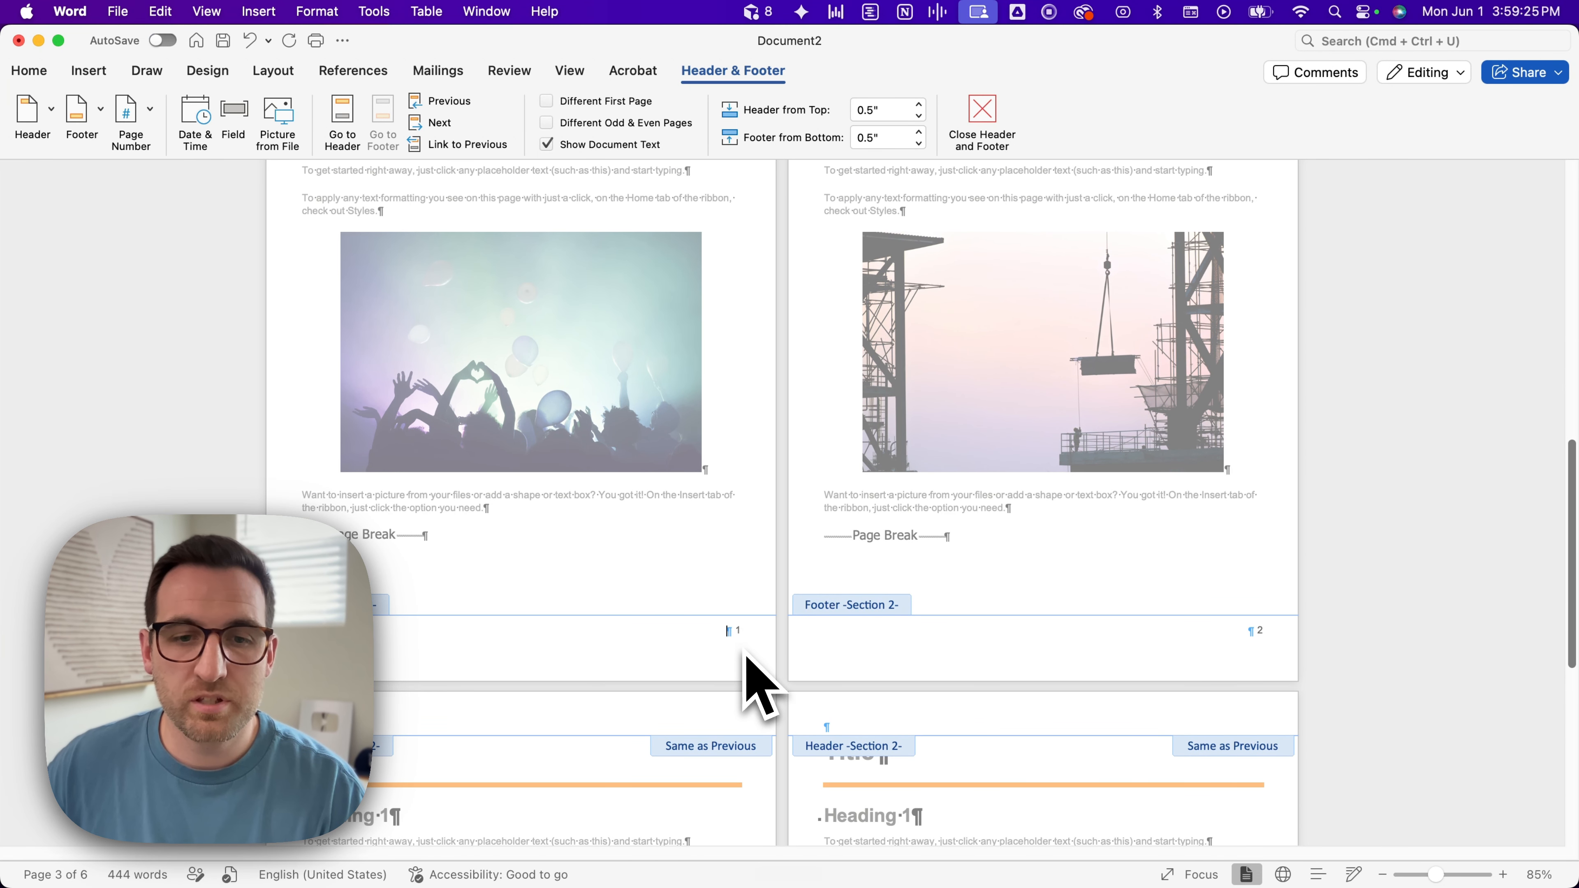
Step: Enable Different Odd & Even Pages for the headers and footers
scroll(749, 659, up, 10)
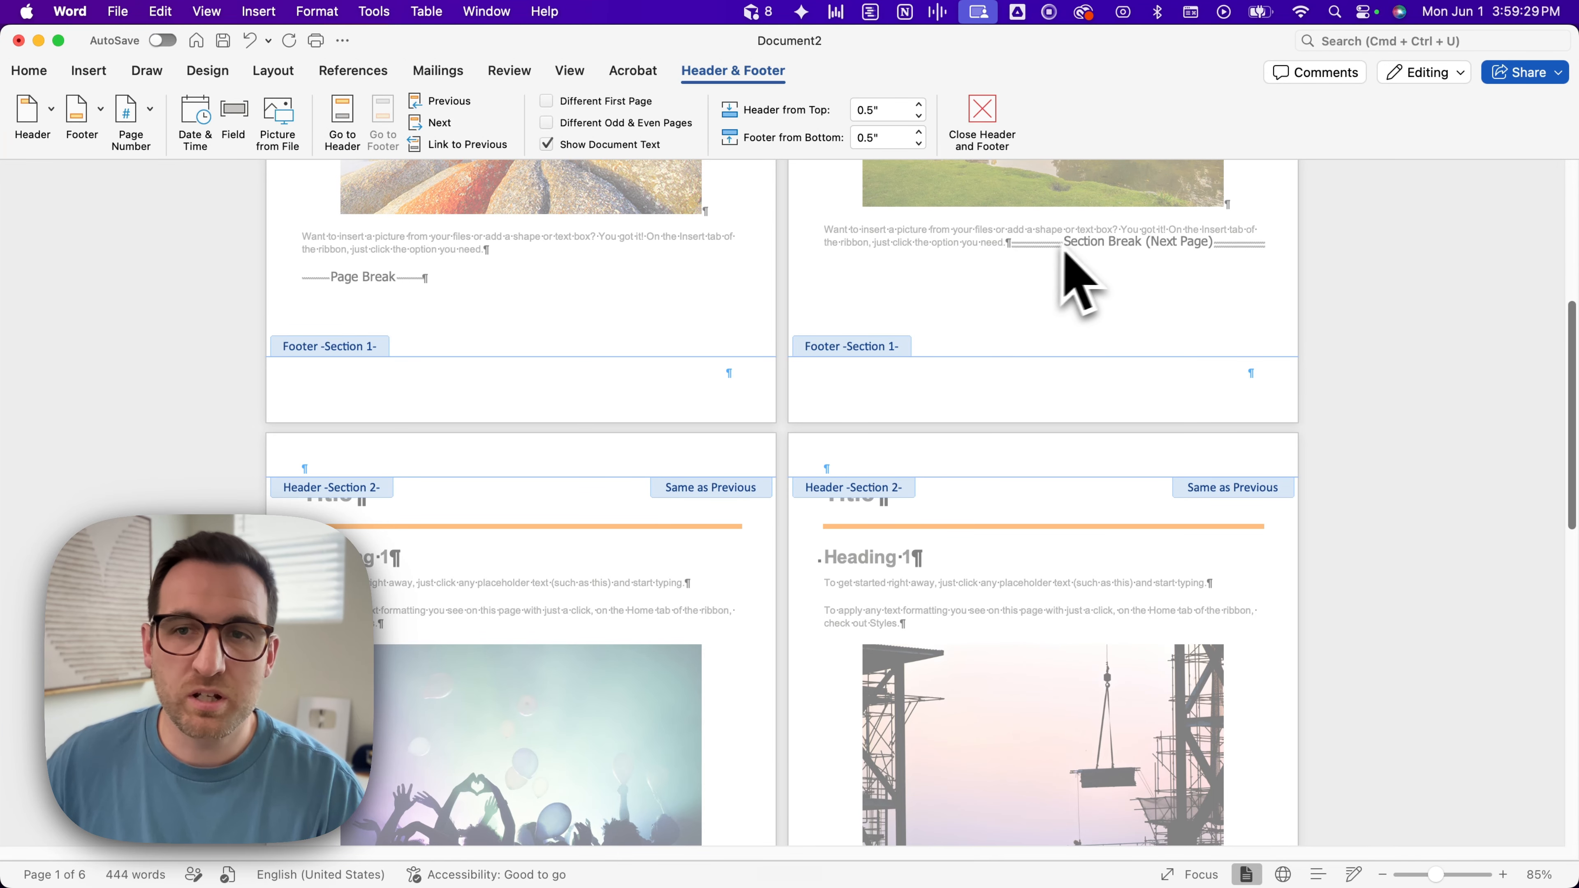
scroll(821, 410, down, 10)
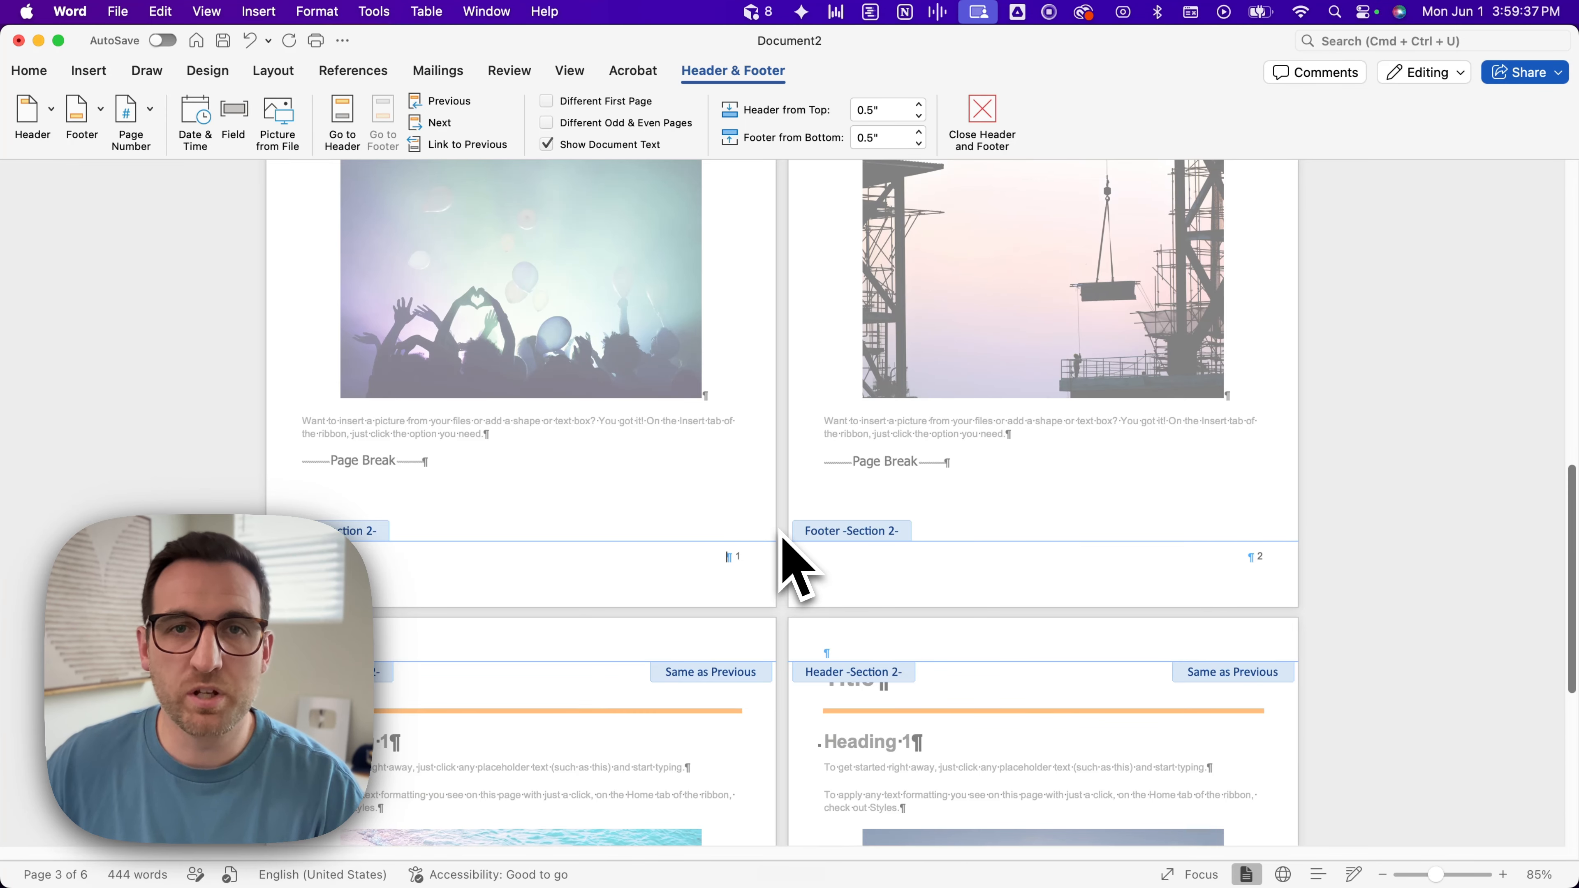
scroll(783, 539, down, 1)
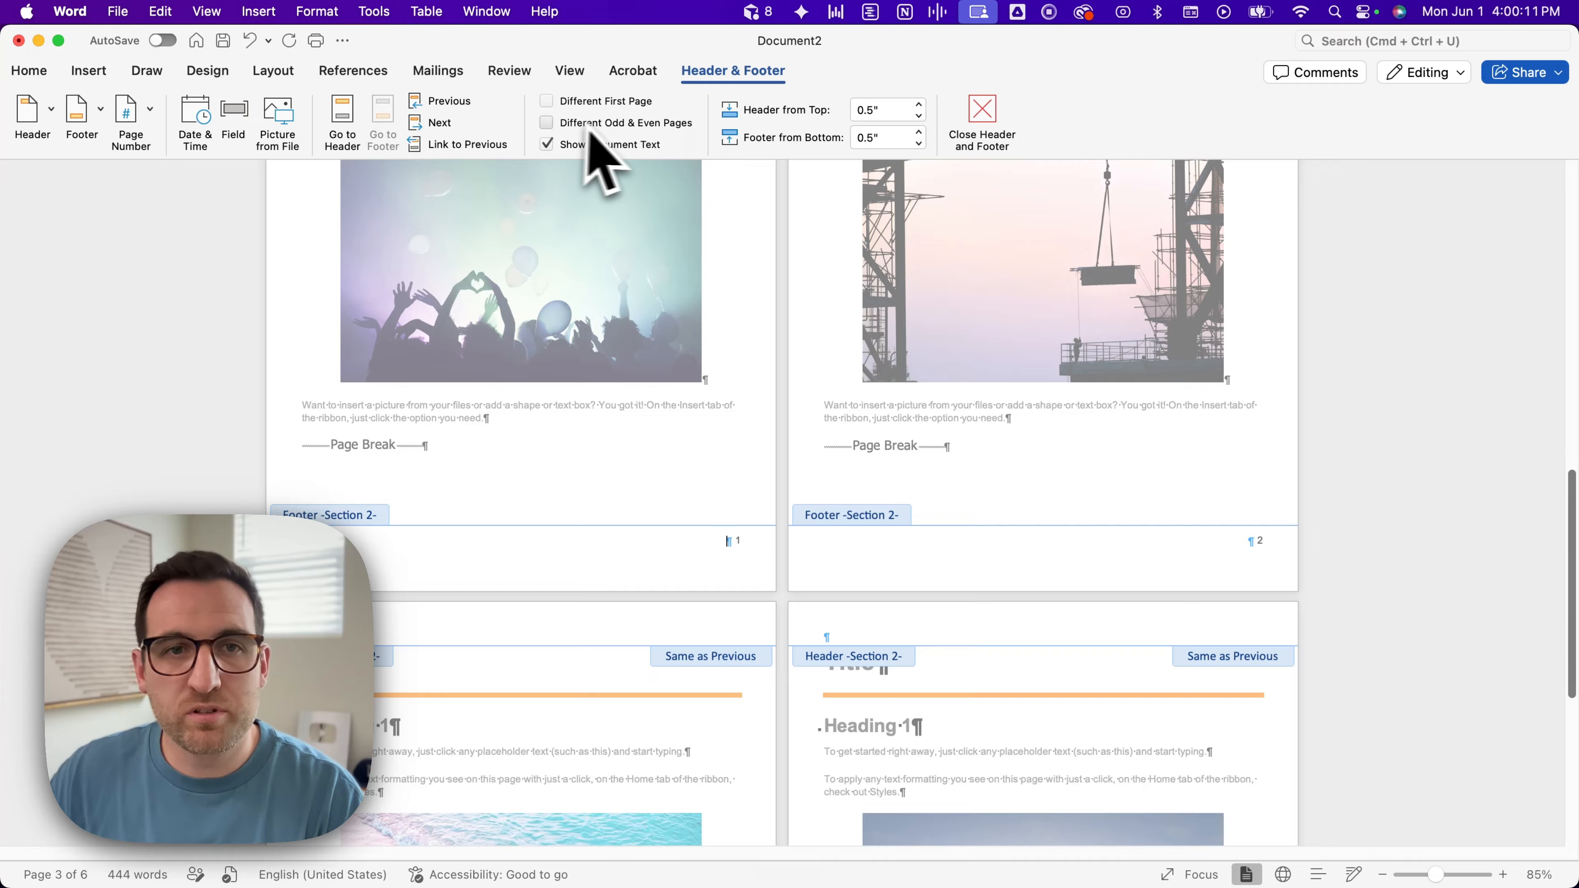
click(546, 124)
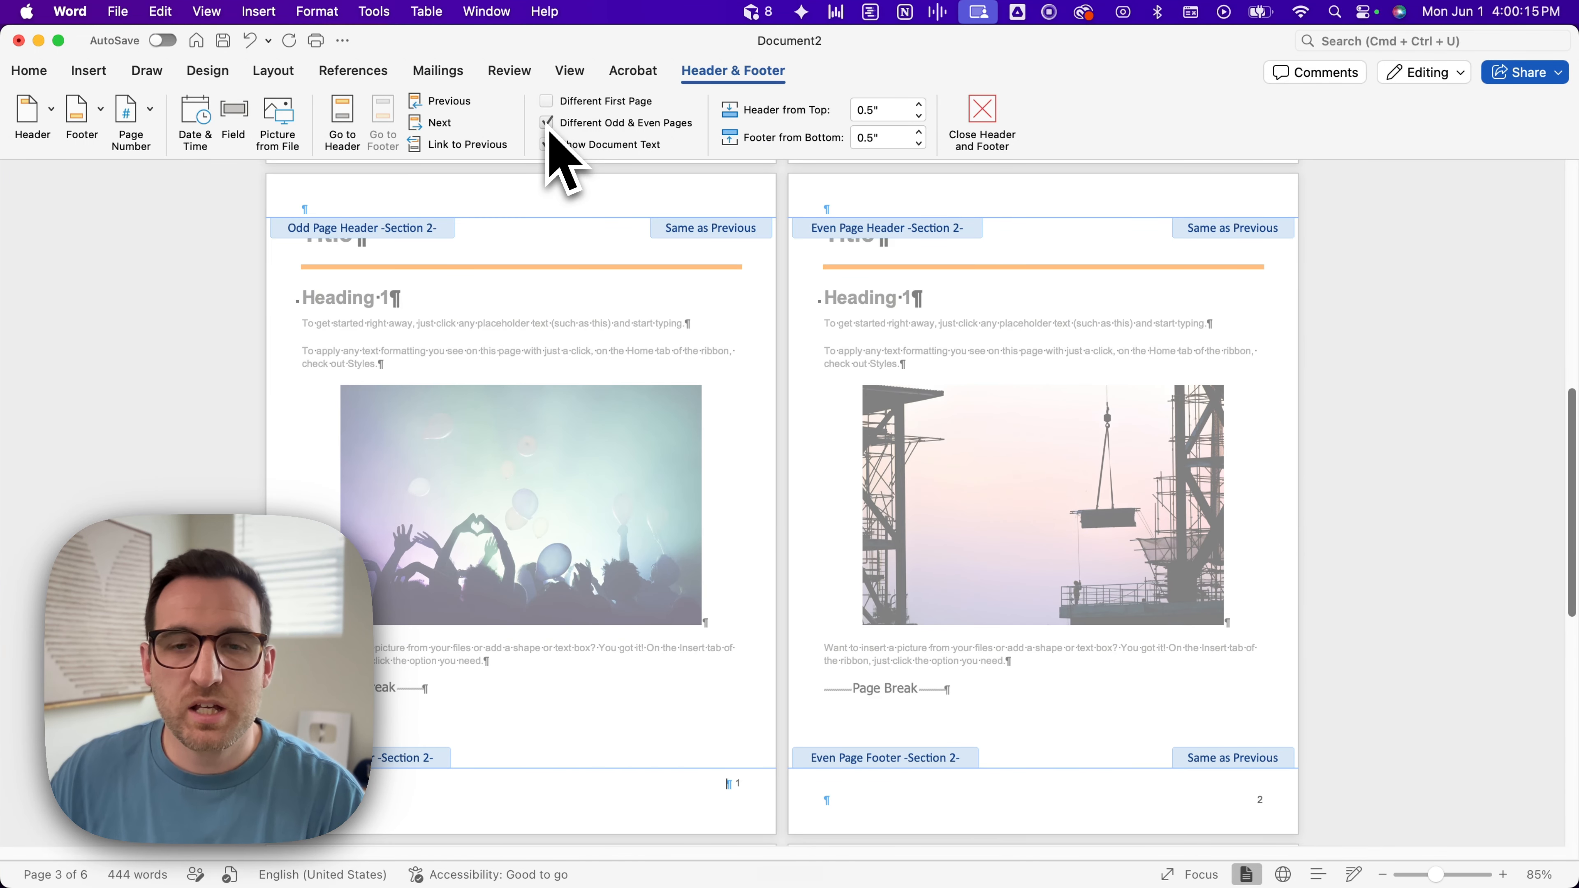
scroll(749, 422, down, 4)
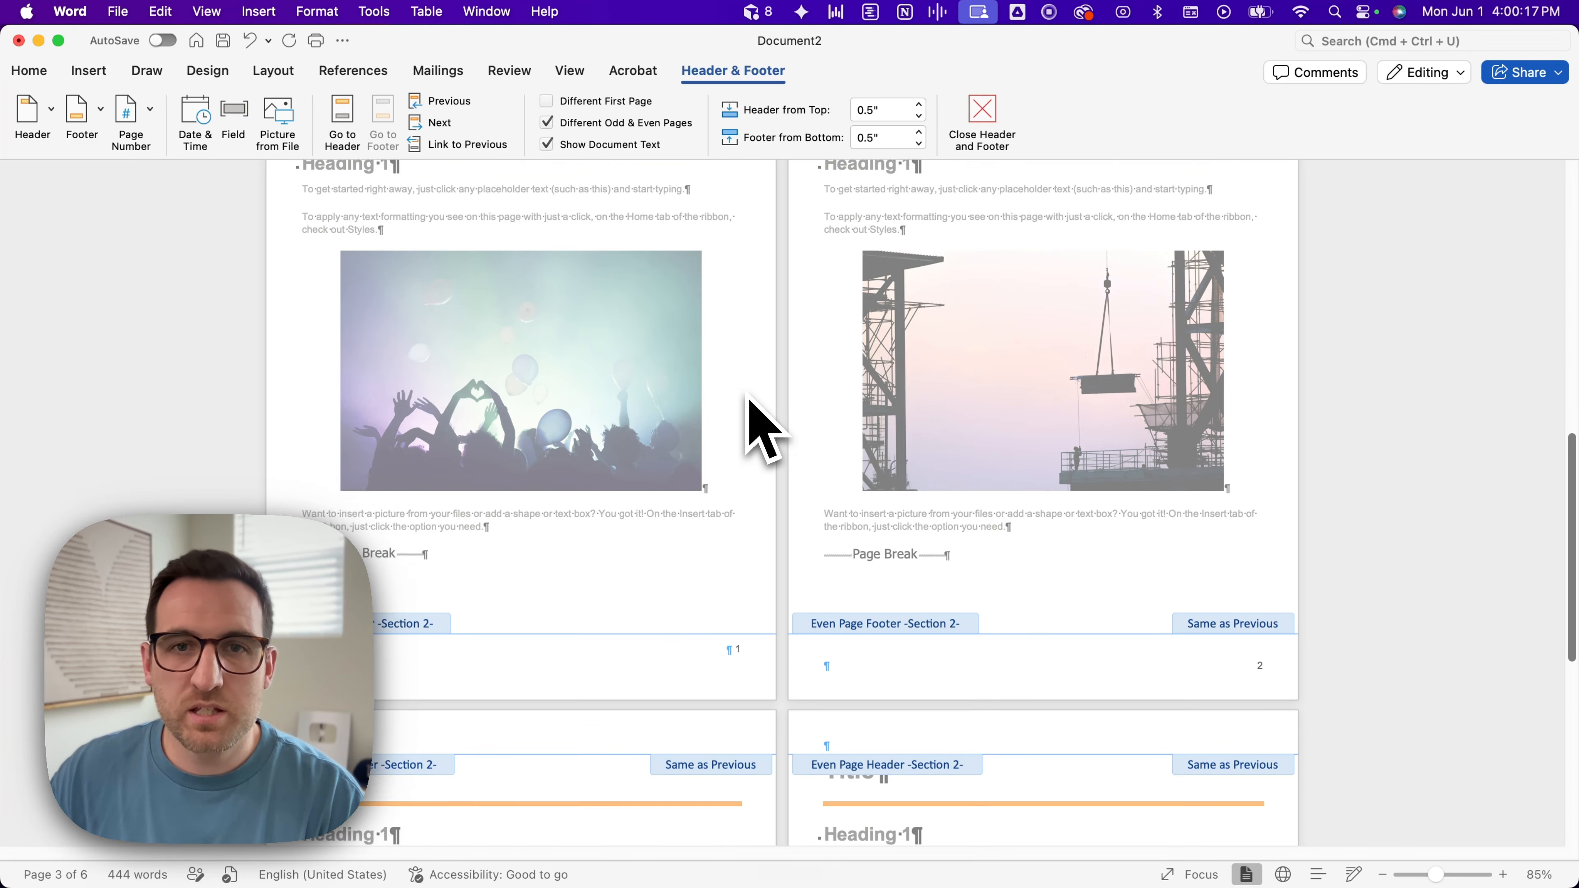
Step: Delete the page number from the odd page footer of section 2
scroll(750, 423, down, 3)
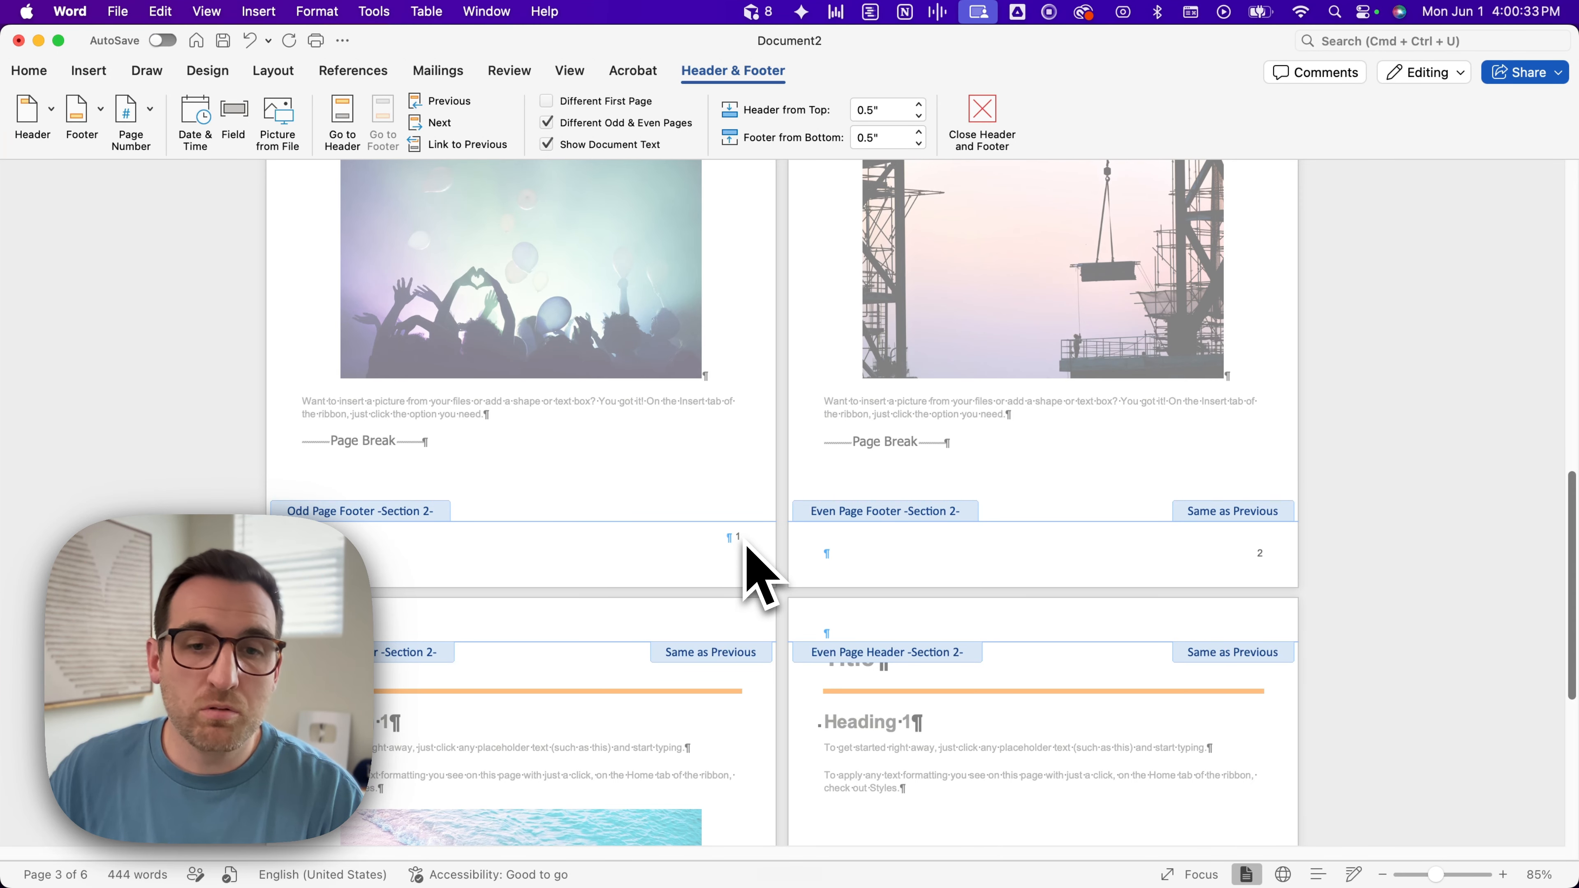
scroll(746, 547, down, 1)
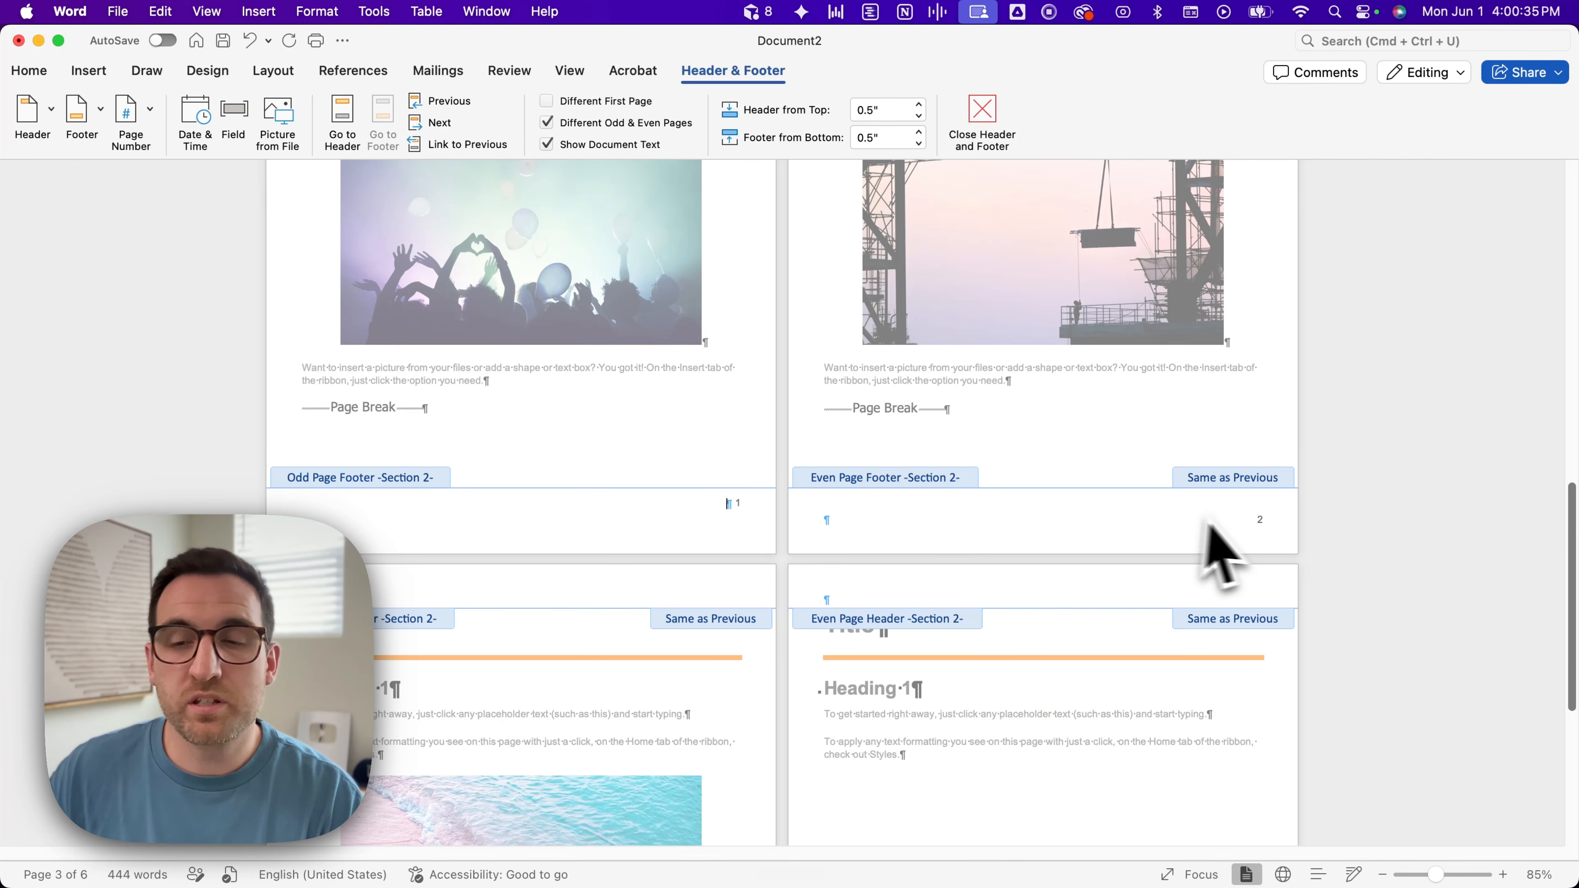
click(744, 511)
click(745, 510)
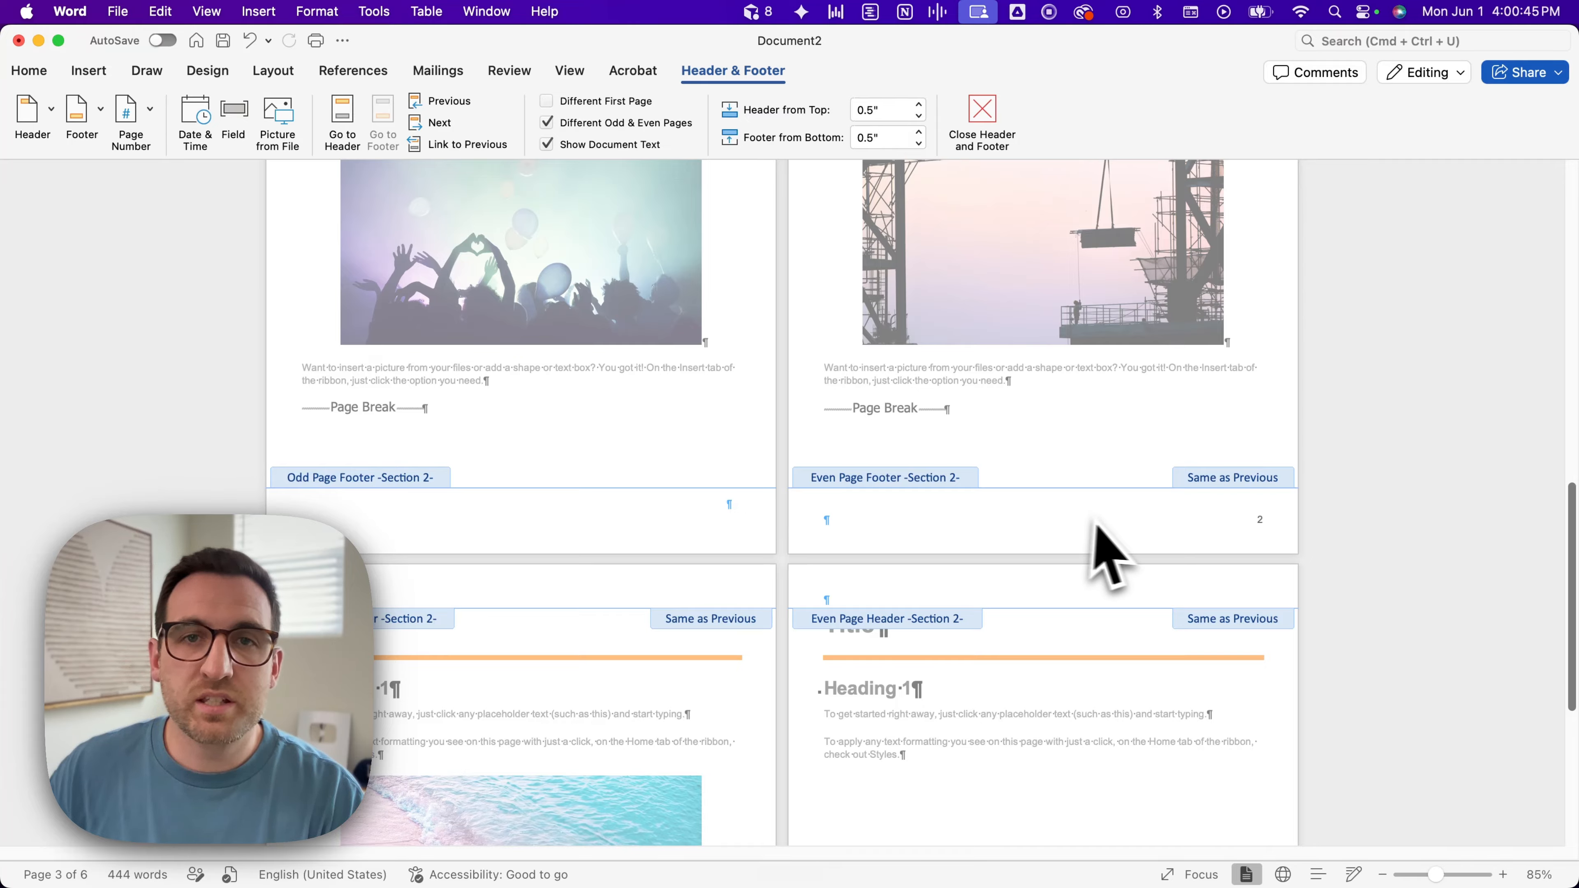
Step: Inspect the even page footers of sections 1 and 2 and check their page numbers and Link to Previous setting
click(1119, 549)
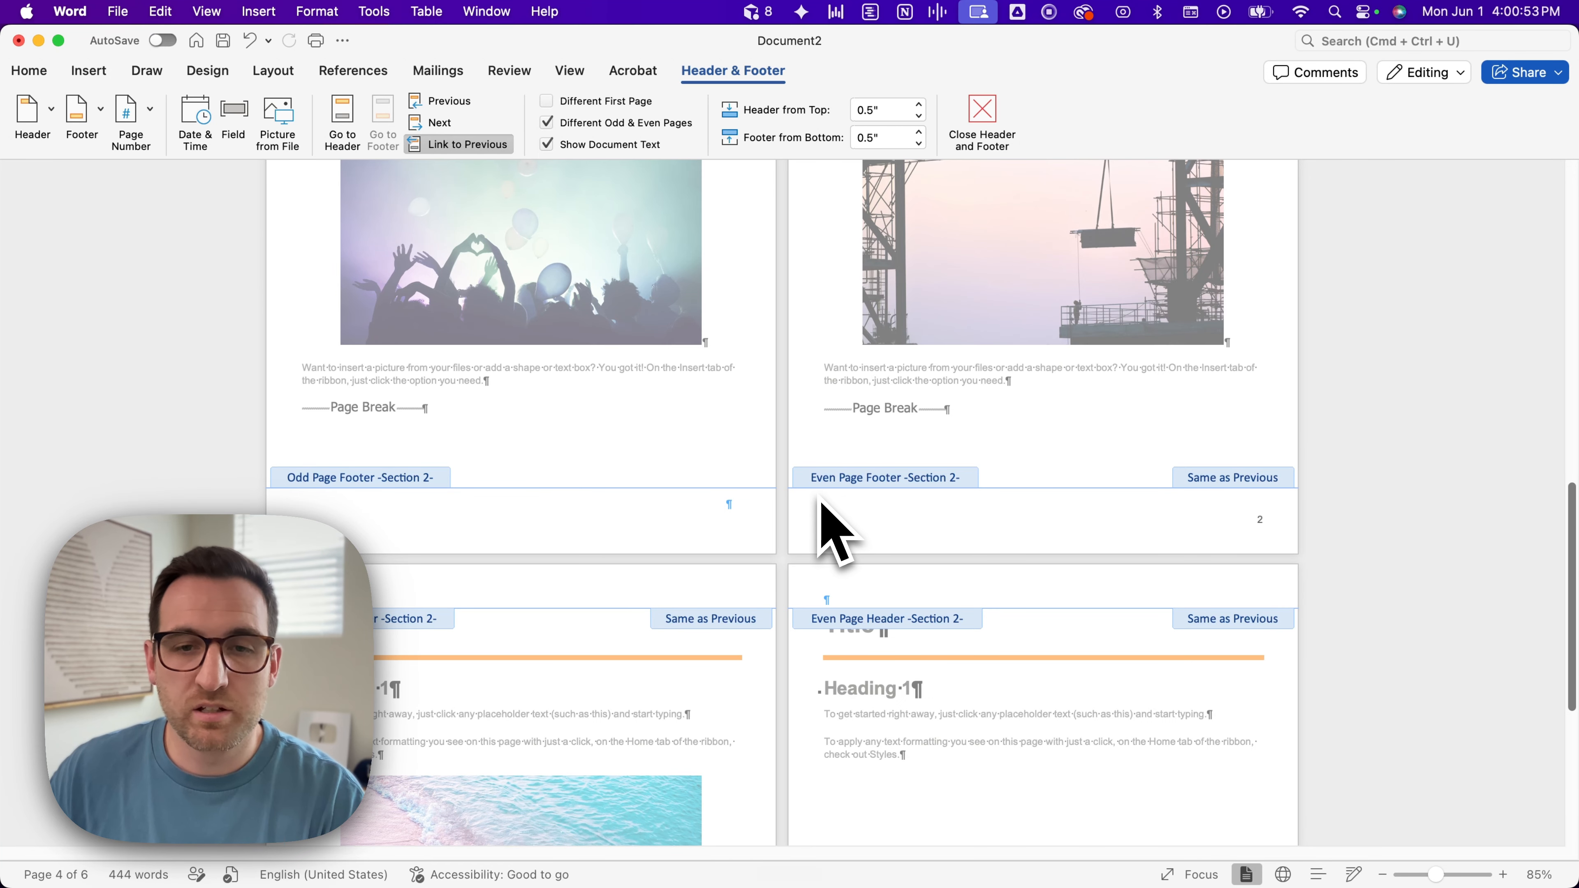
scroll(803, 498, down, 5)
scroll(800, 497, down, 10)
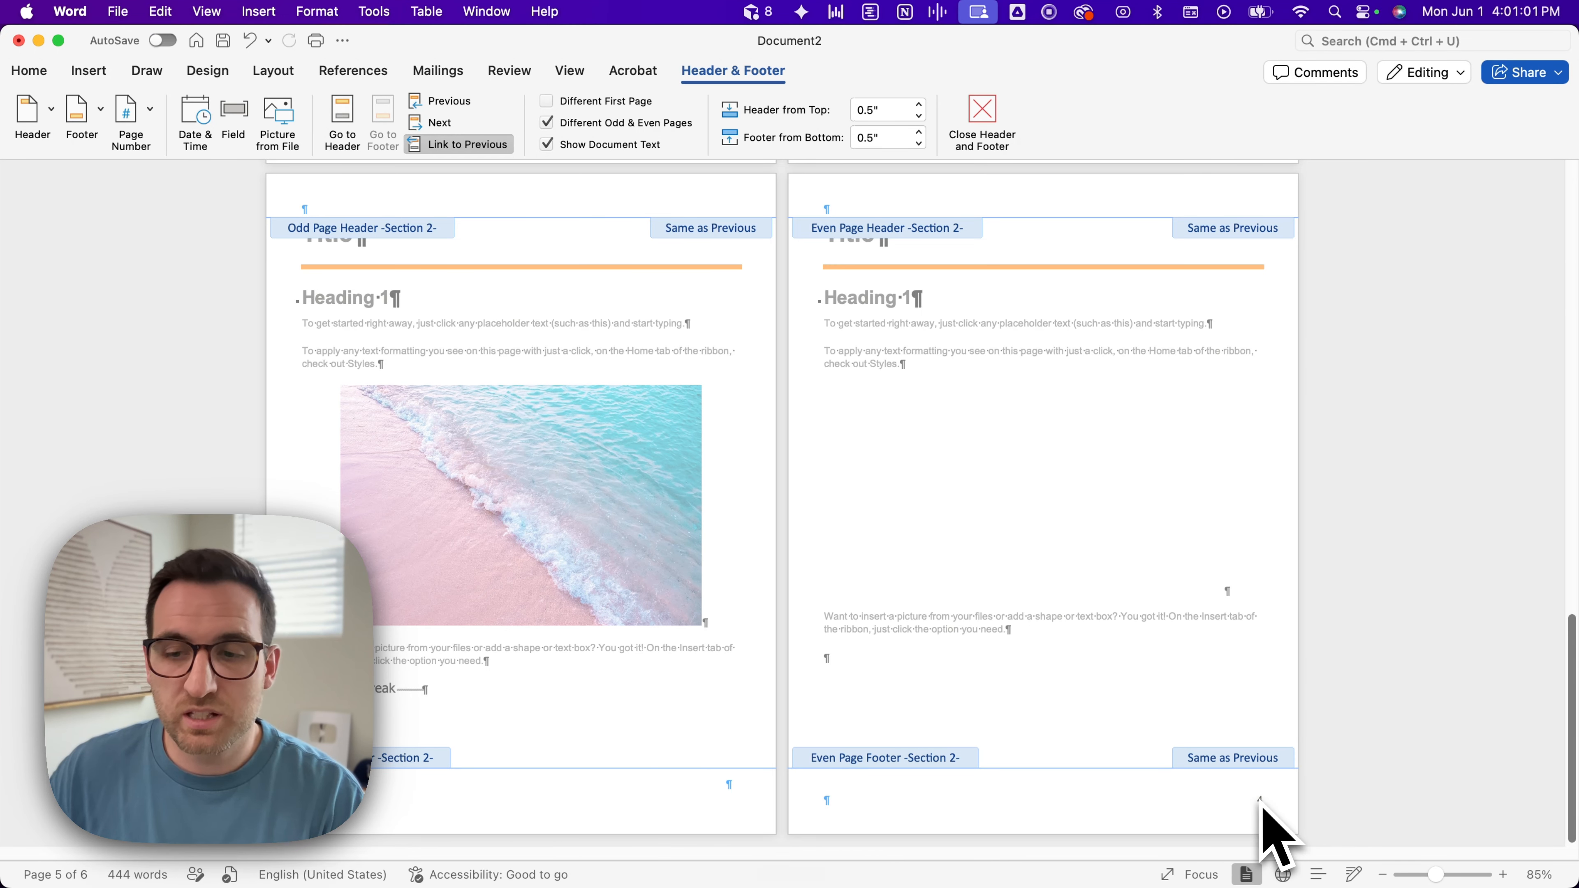
scroll(970, 702, up, 5)
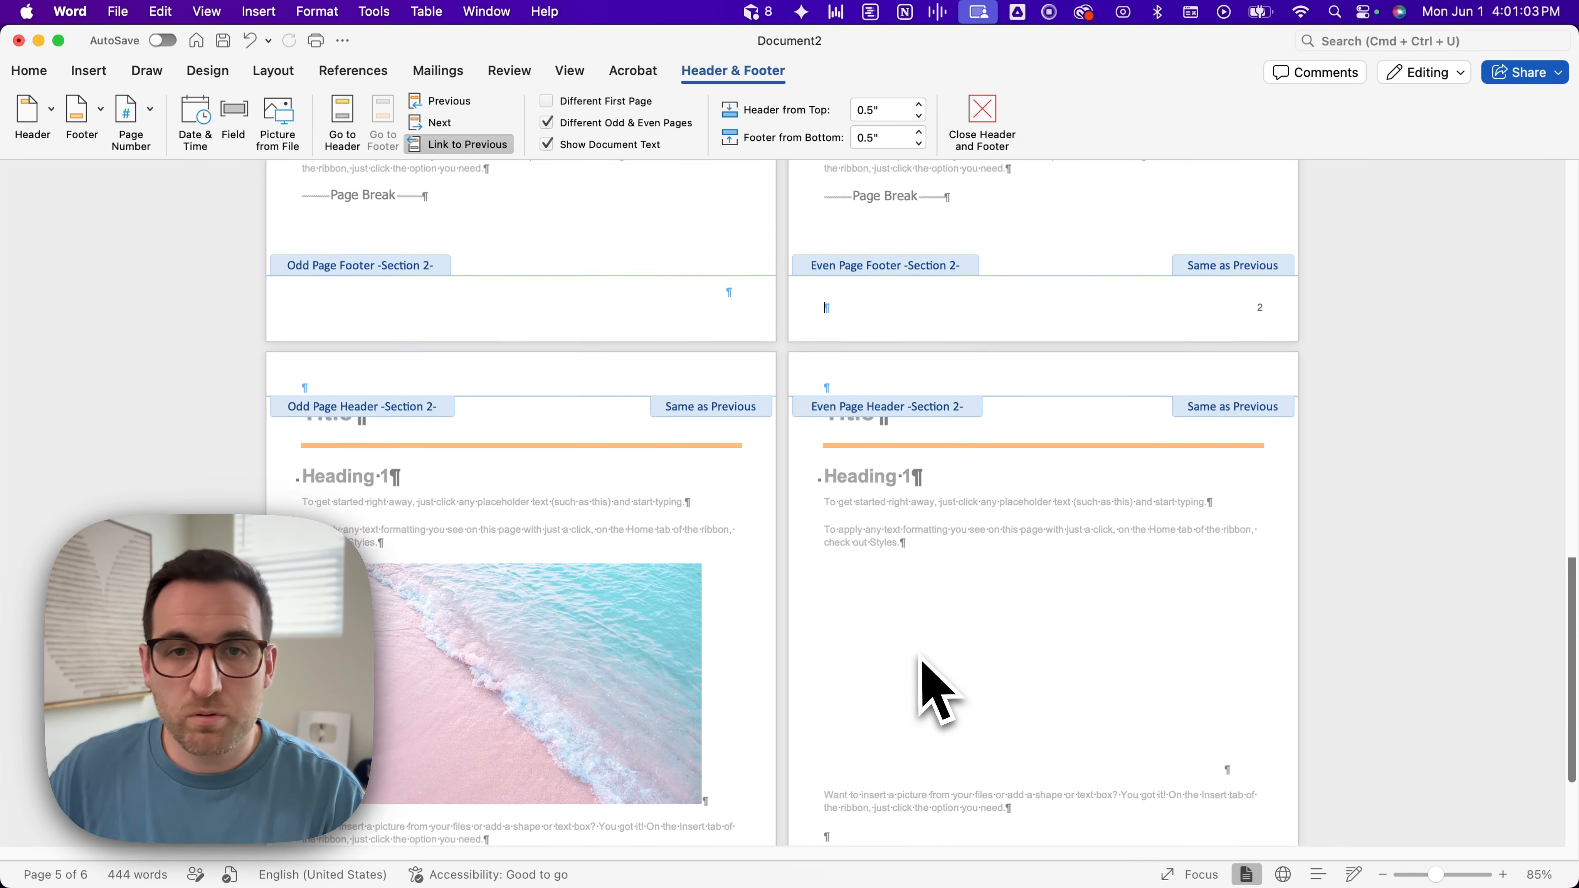
scroll(918, 657, up, 15)
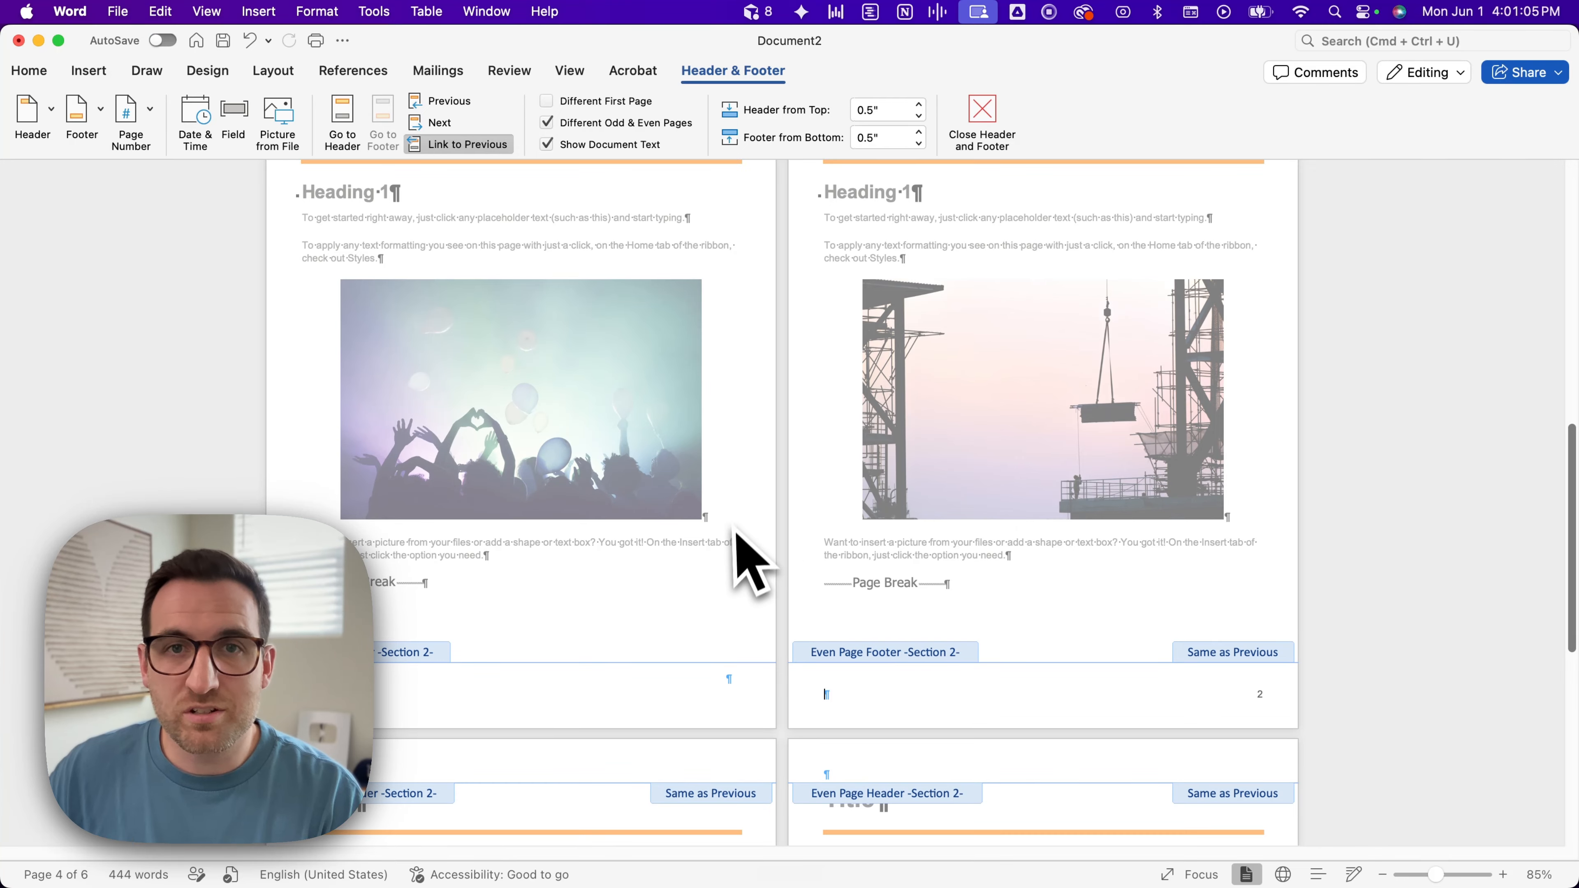
scroll(752, 551, up, 6)
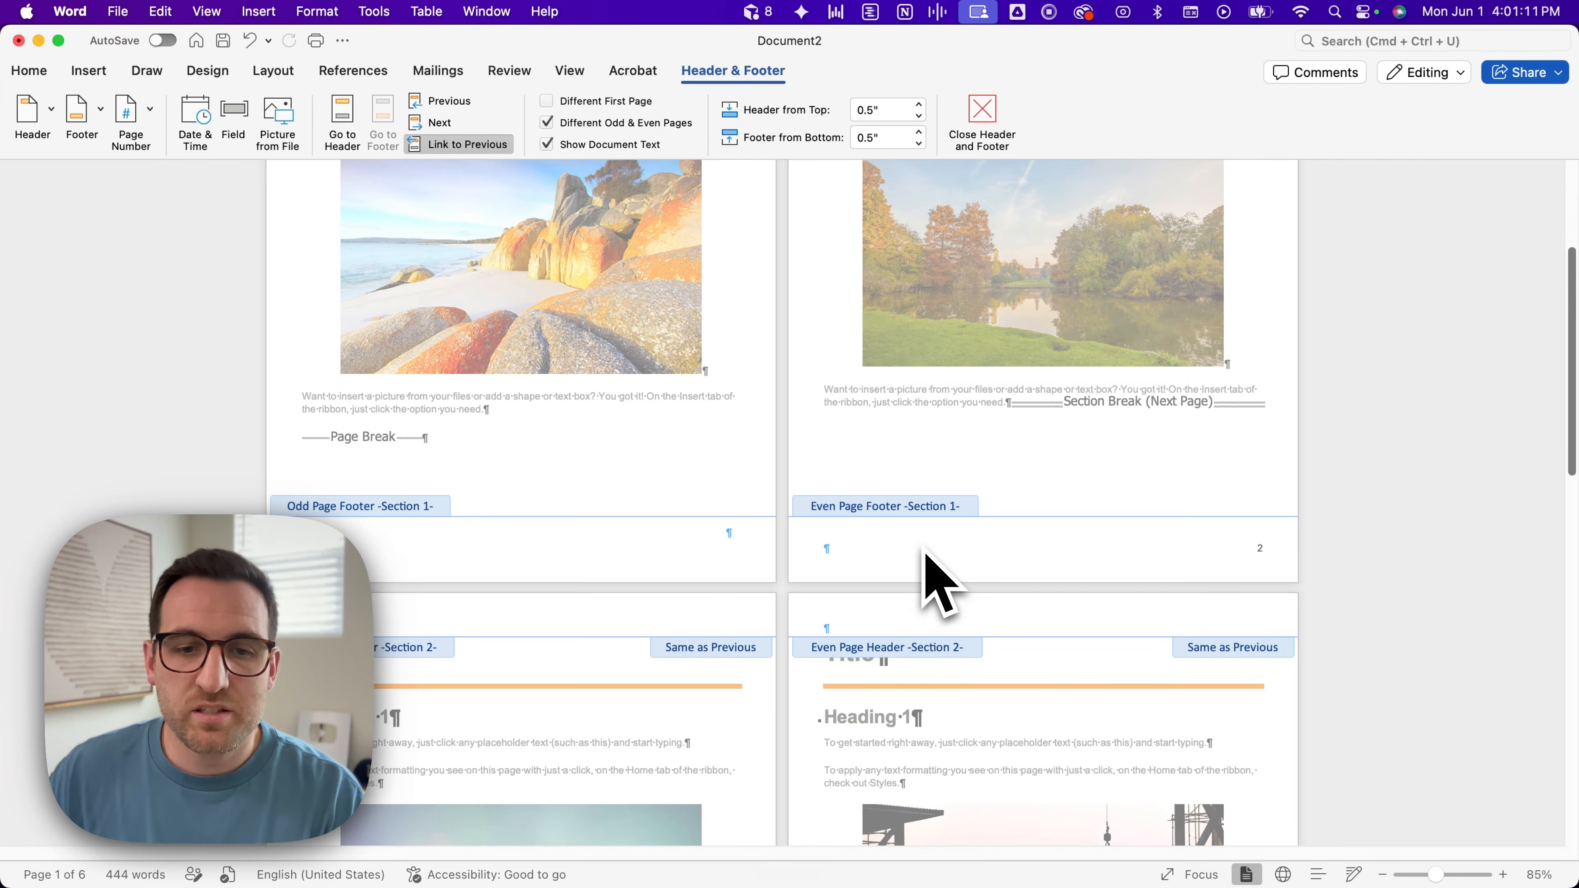
scroll(926, 554, down, 12)
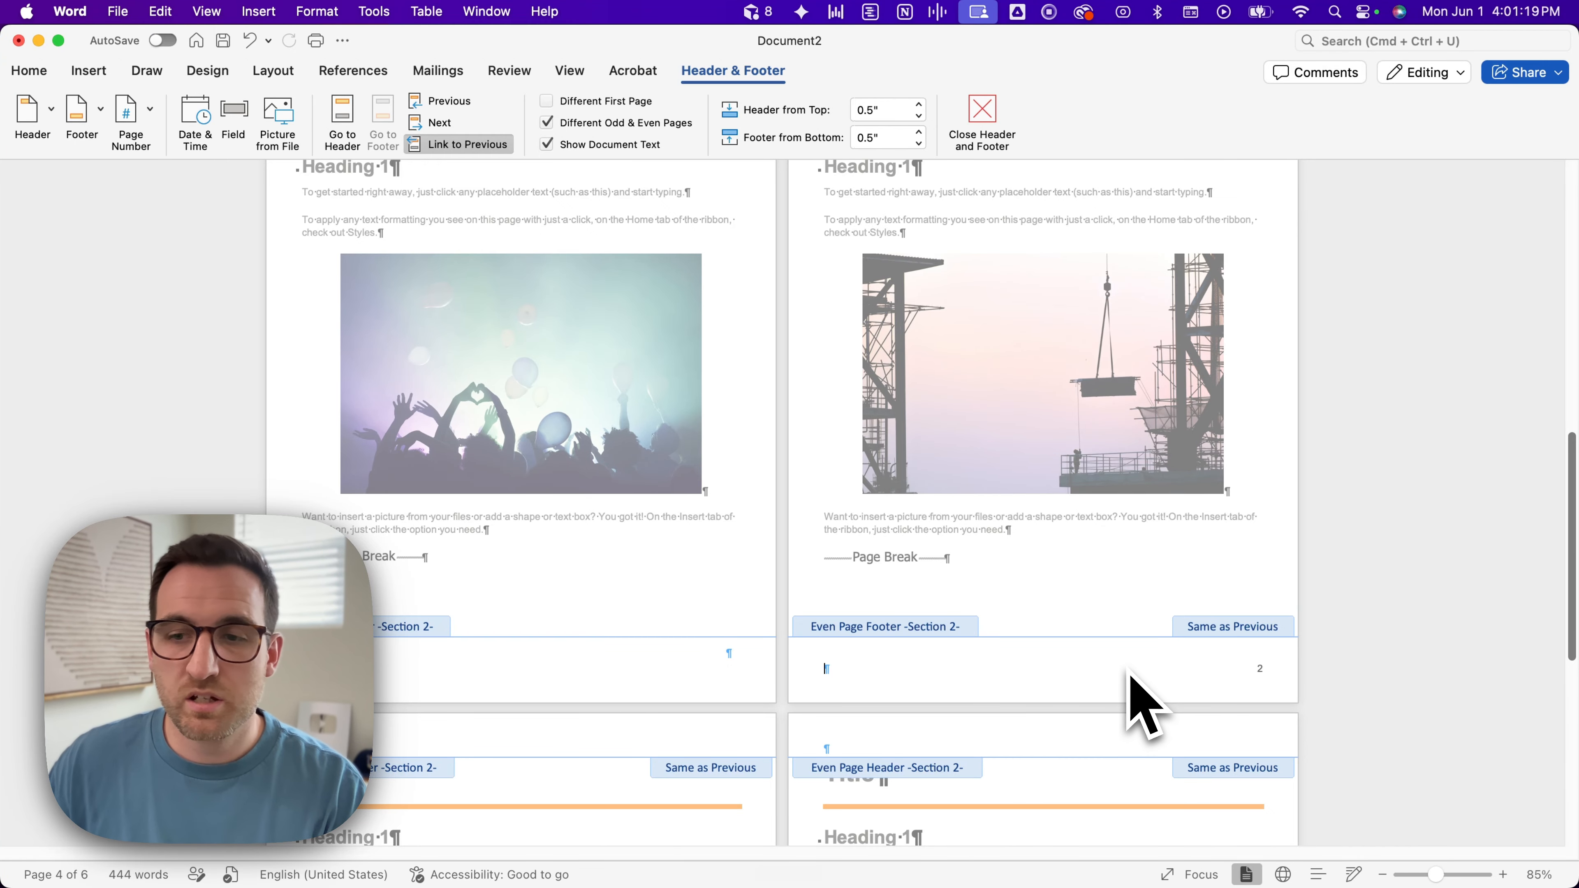
scroll(1136, 691, up, 5)
scroll(1277, 684, down, 5)
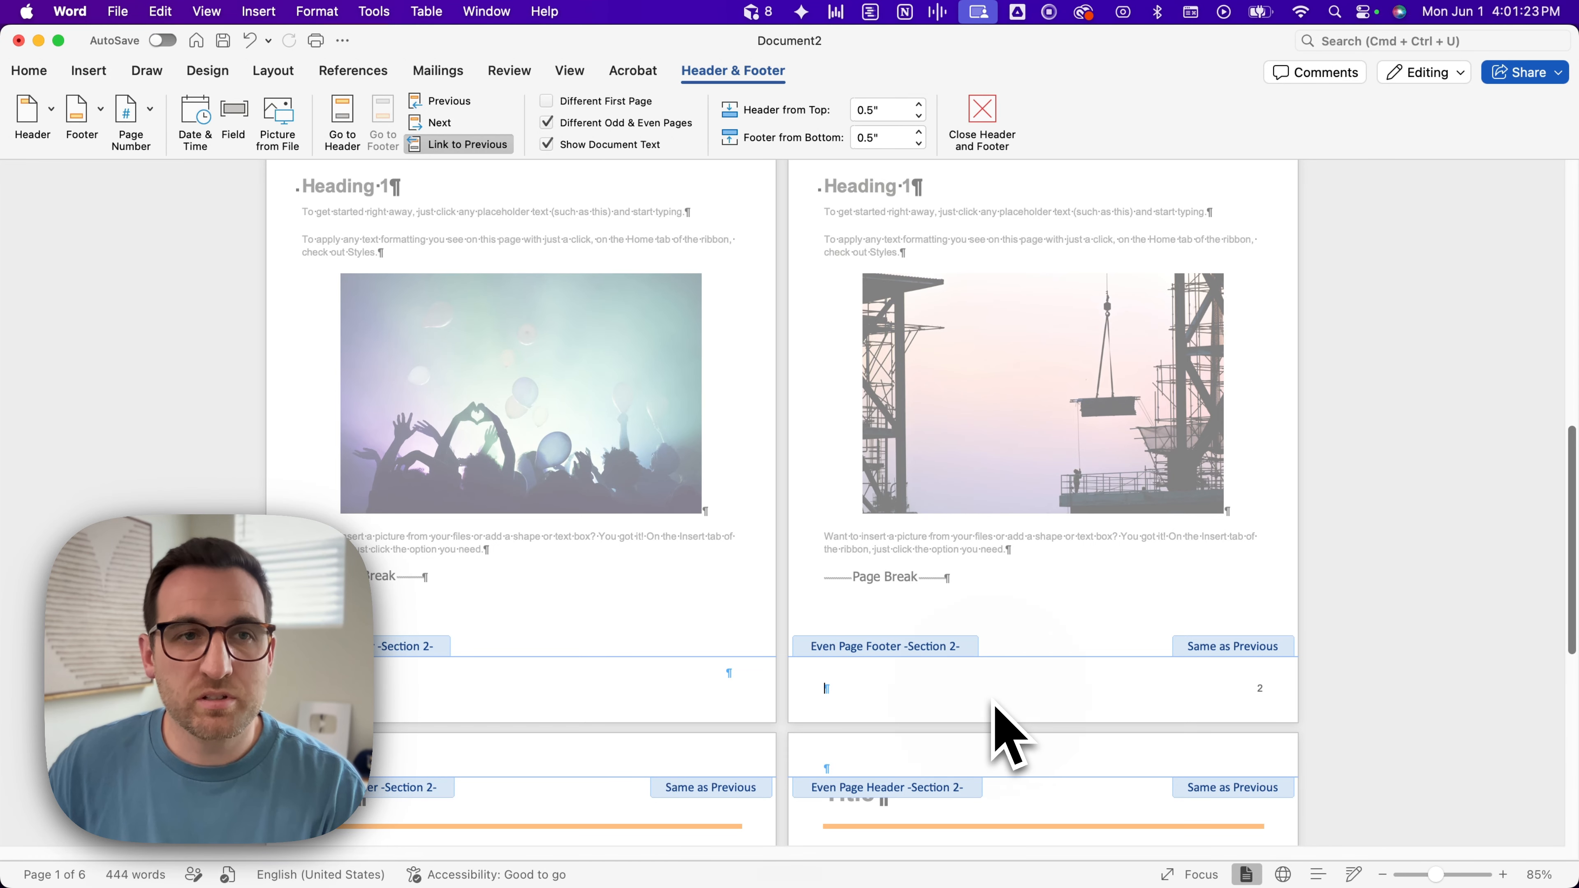
Step: Unlink the even page footer of section 2 from the previous section
click(979, 715)
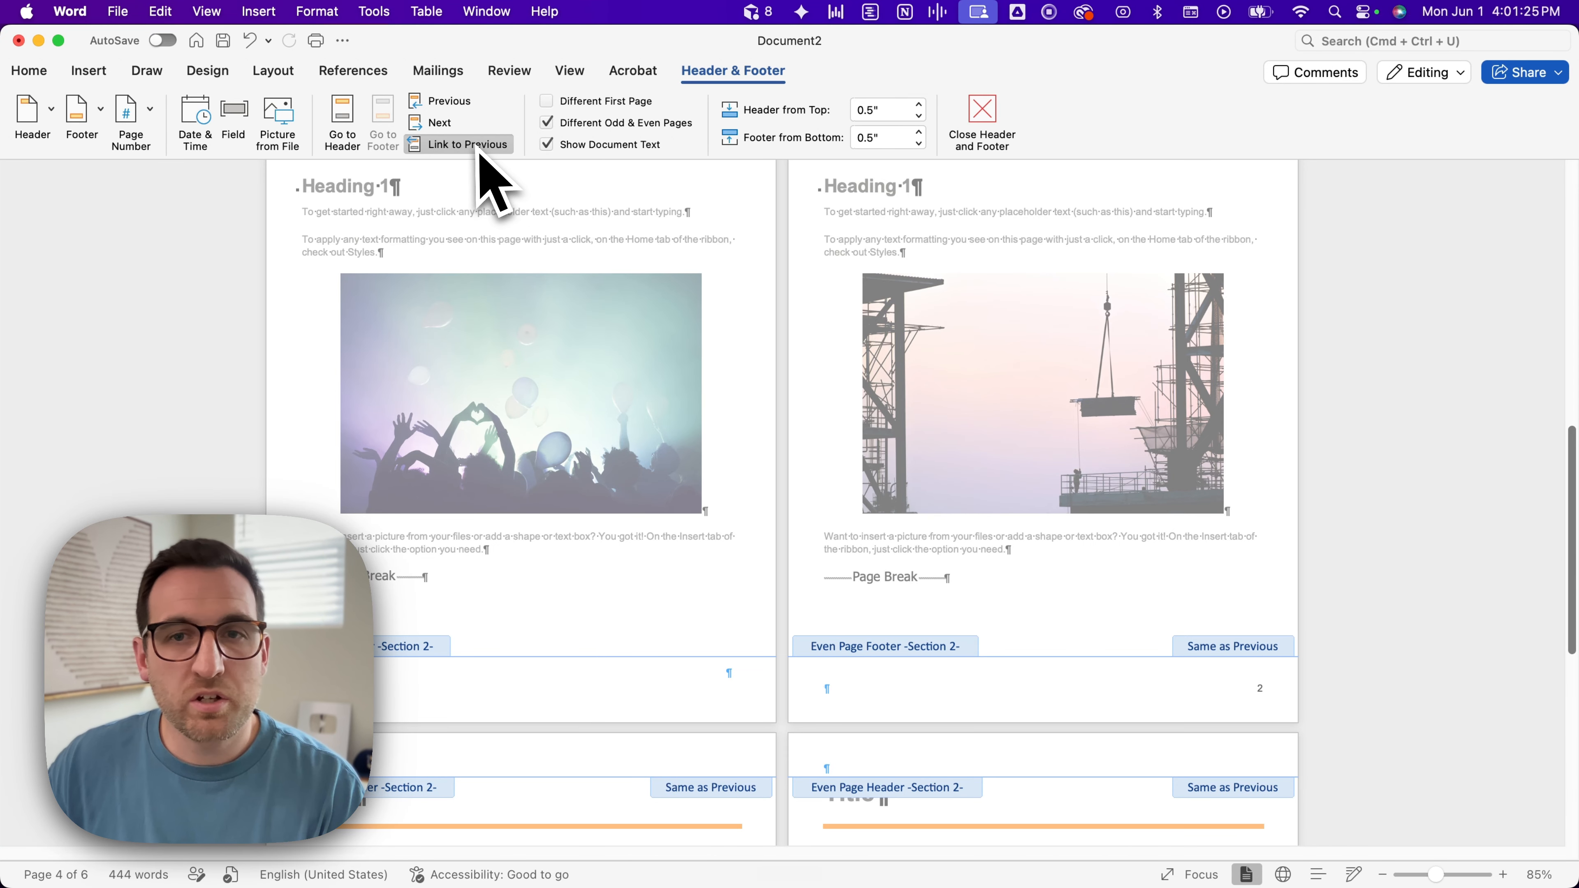
click(455, 149)
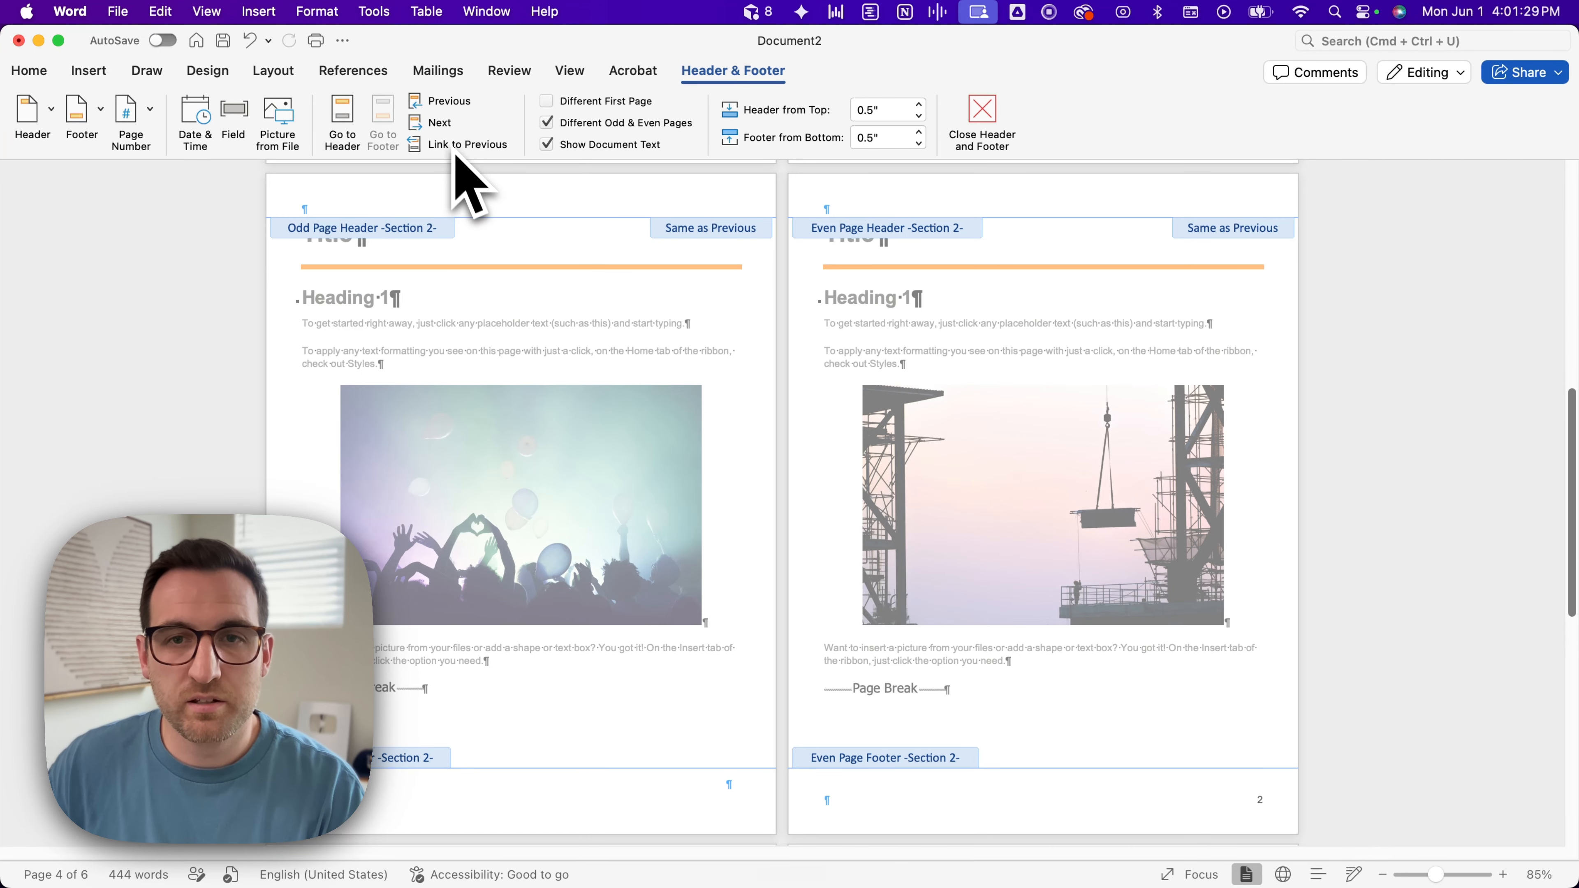
Step: Delete the page number from the even page footer of section 1 on page 2
scroll(1011, 469, up, 5)
scroll(1011, 454, up, 3)
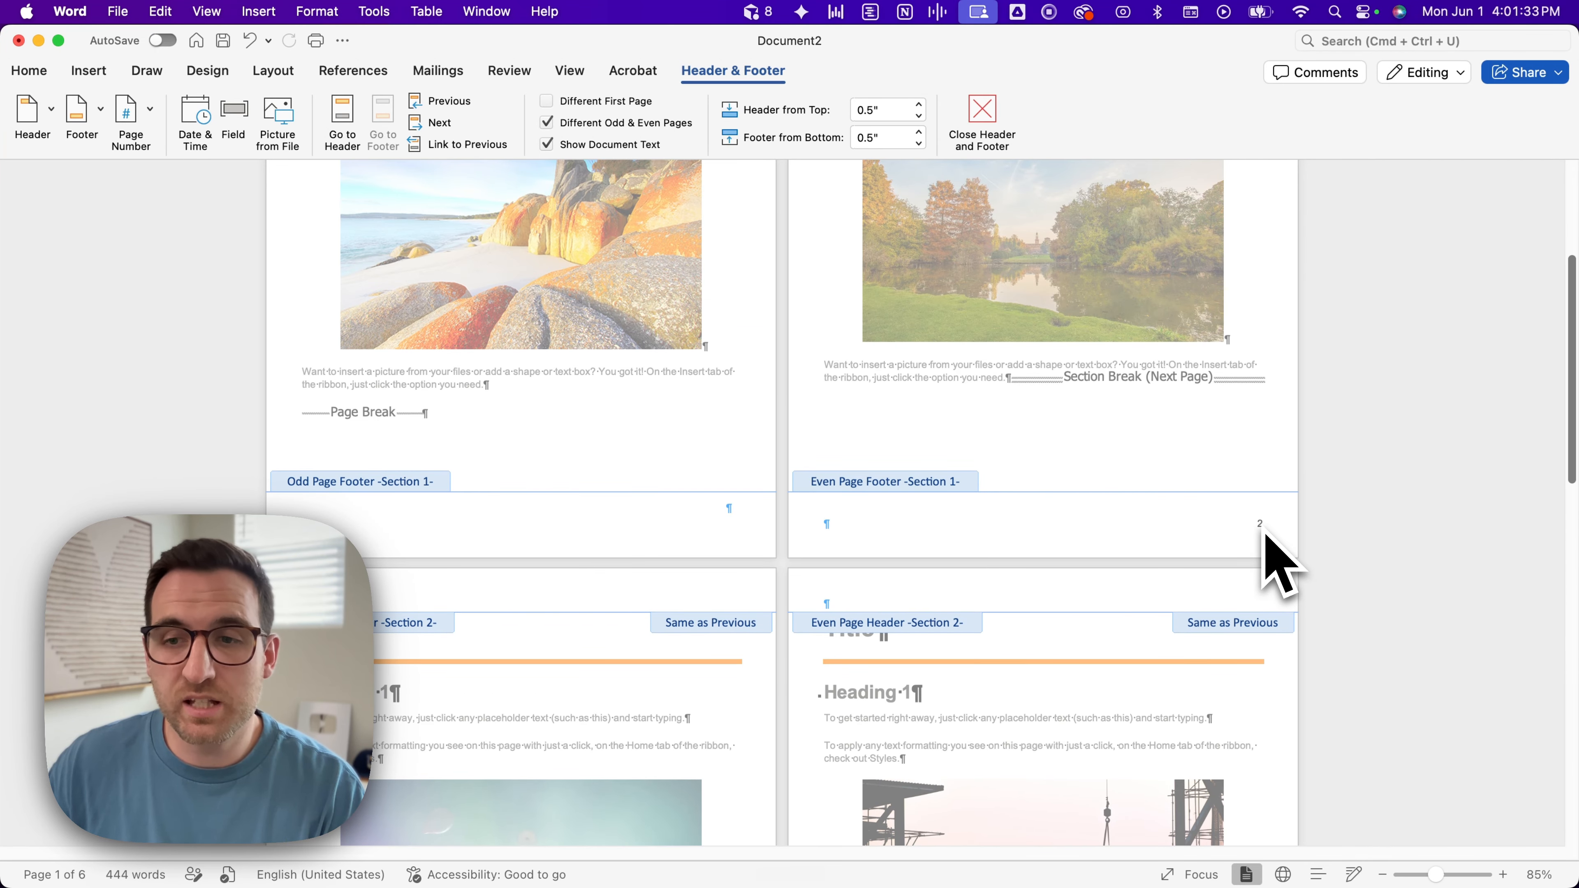
click(1260, 526)
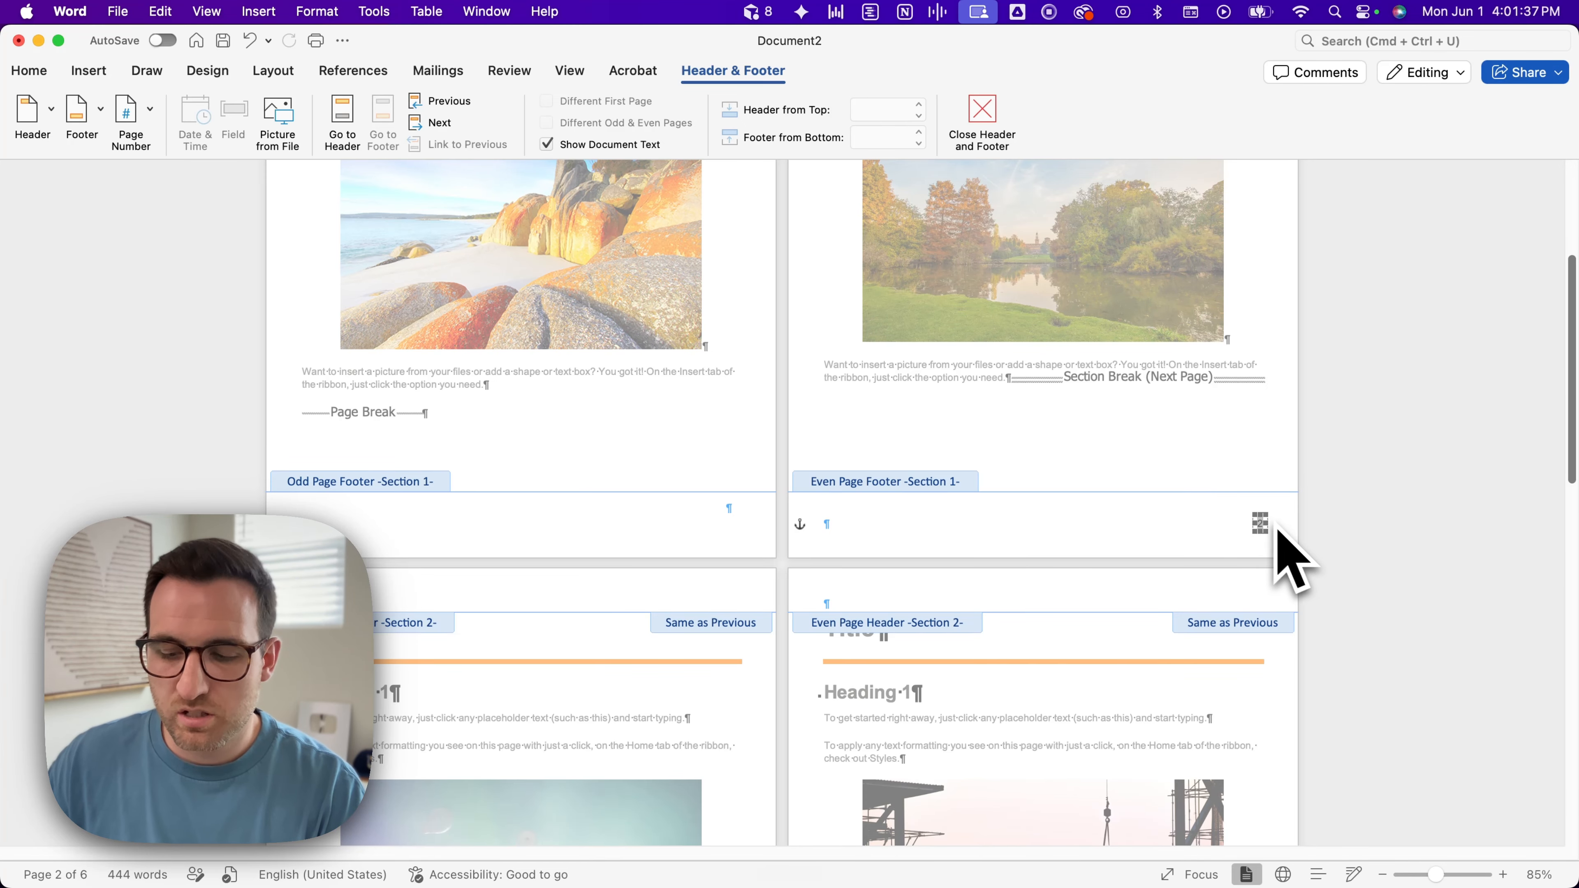
key(Delete)
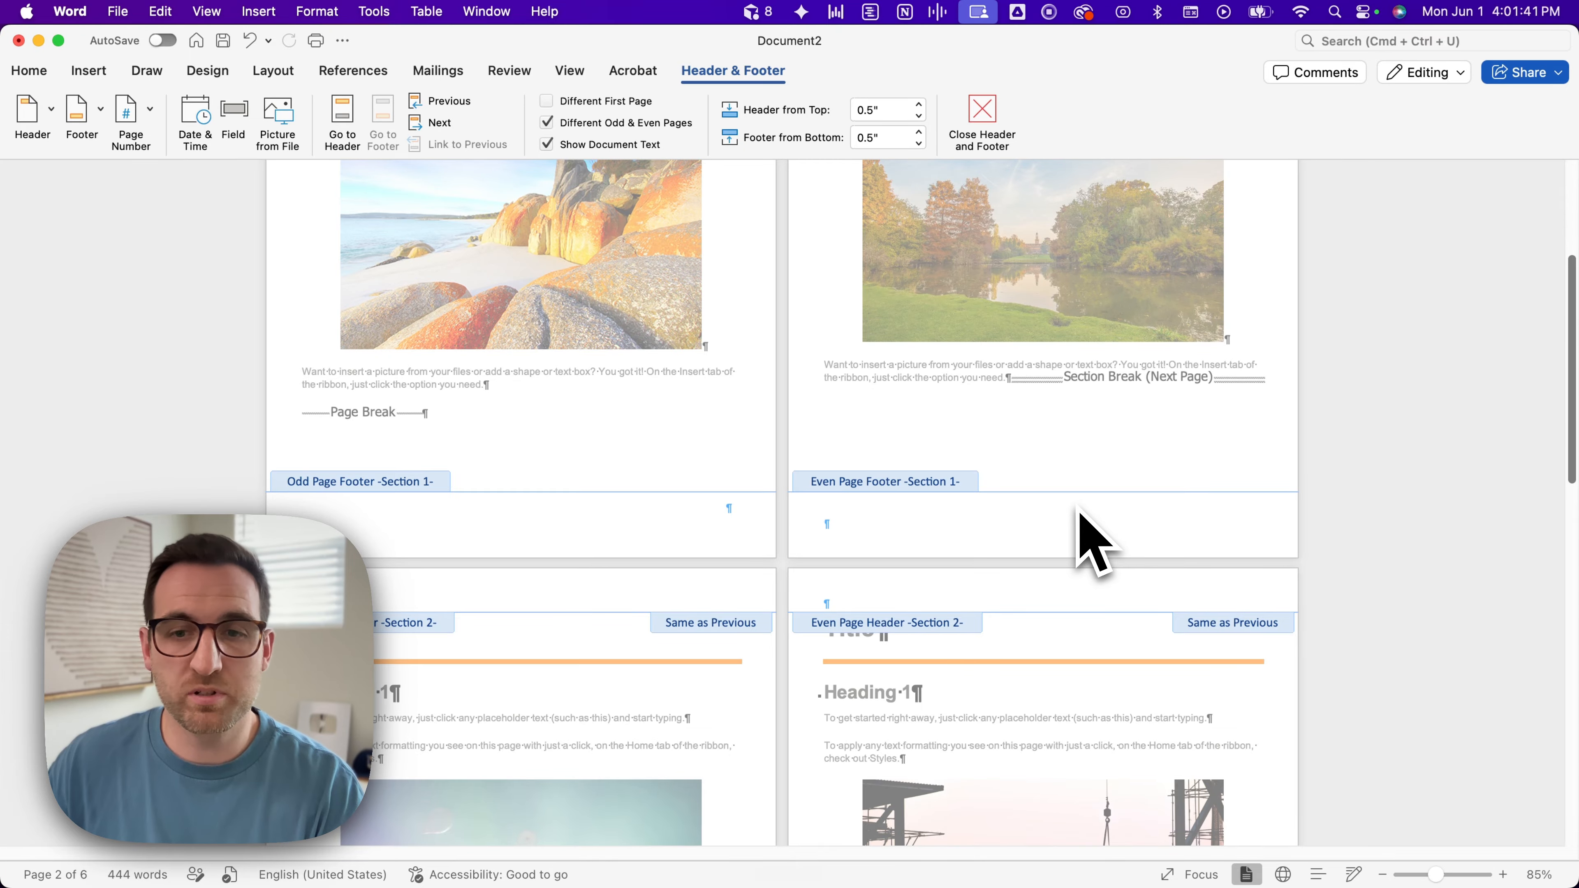
Step: Review the odd and even page footers throughout both sections to check which pages carry a number
scroll(1079, 522, down, 10)
scroll(1219, 634, down, 2)
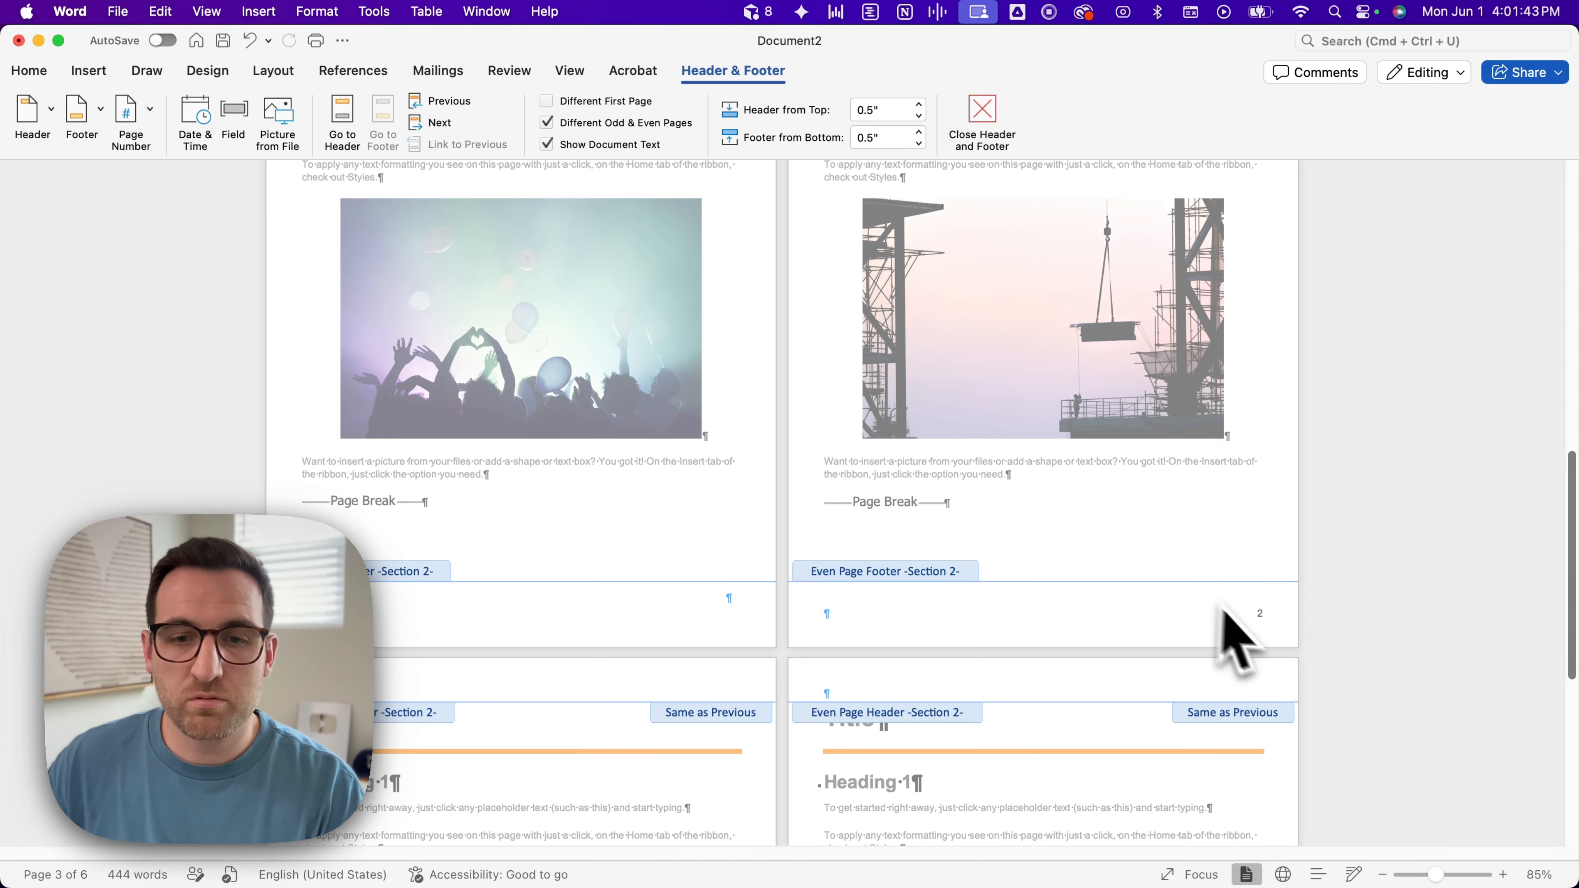
scroll(1221, 628, down, 2)
scroll(1234, 653, down, 7)
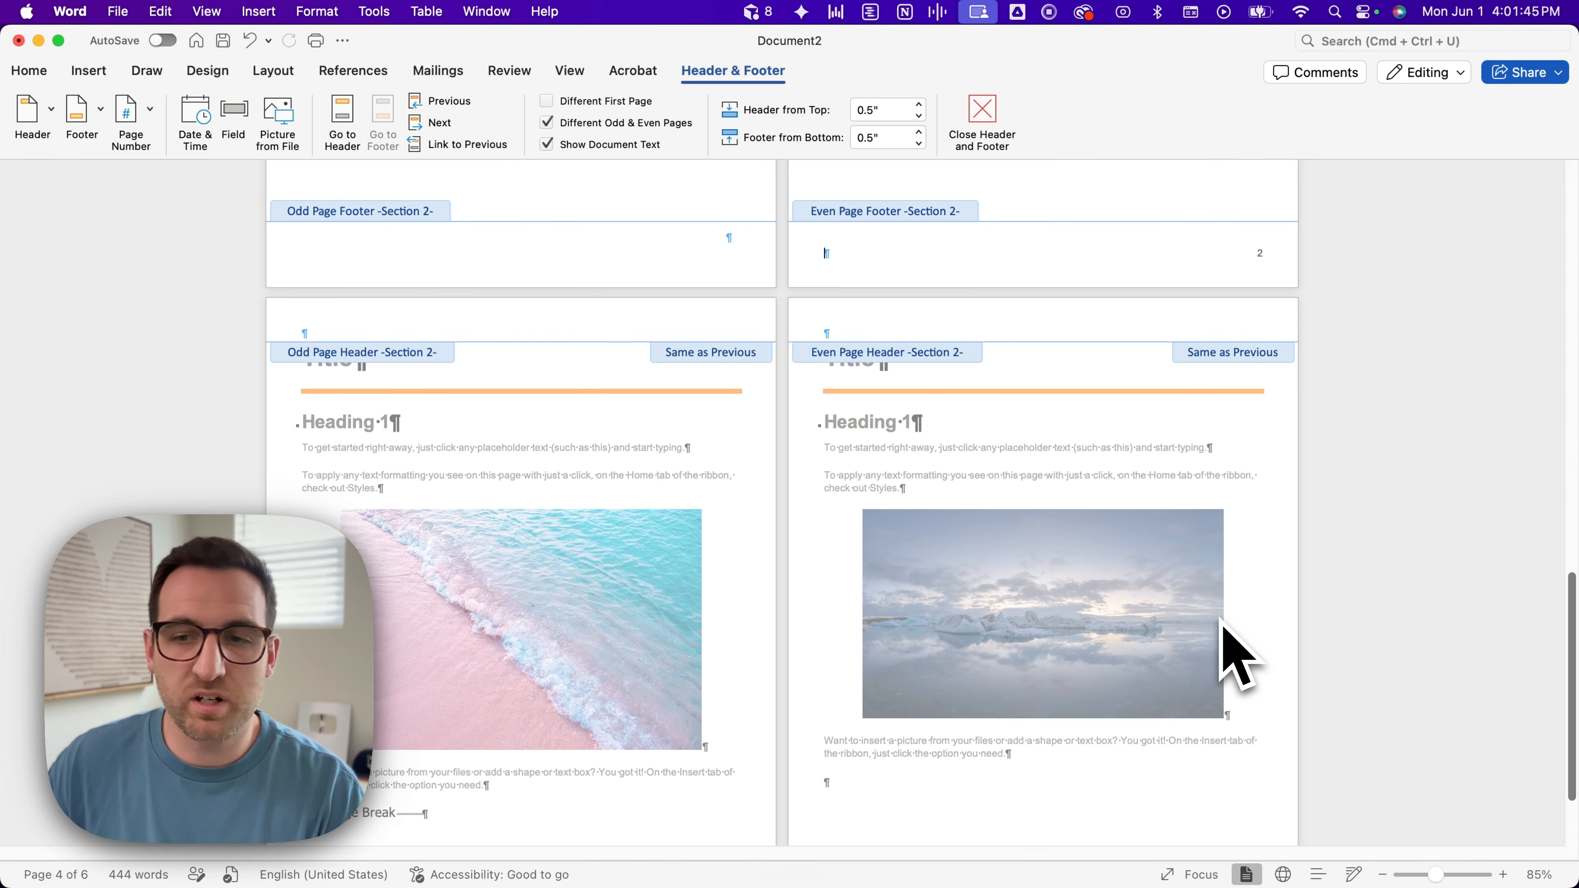
scroll(1234, 653, up, 5)
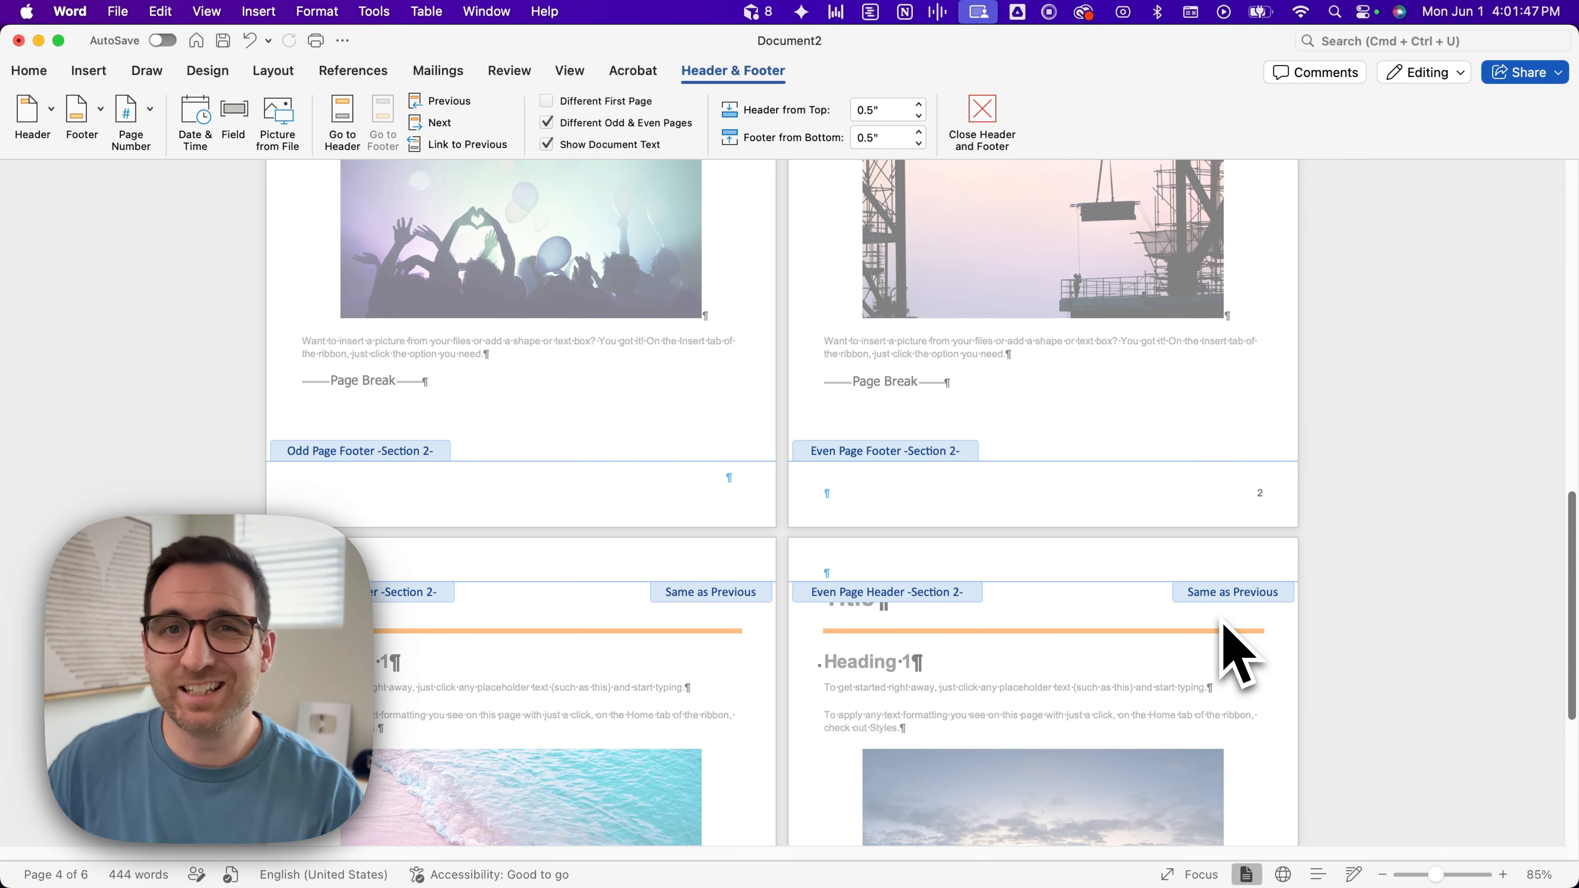
scroll(1222, 624, down, 7)
scroll(1222, 624, up, 2)
scroll(1227, 652, up, 5)
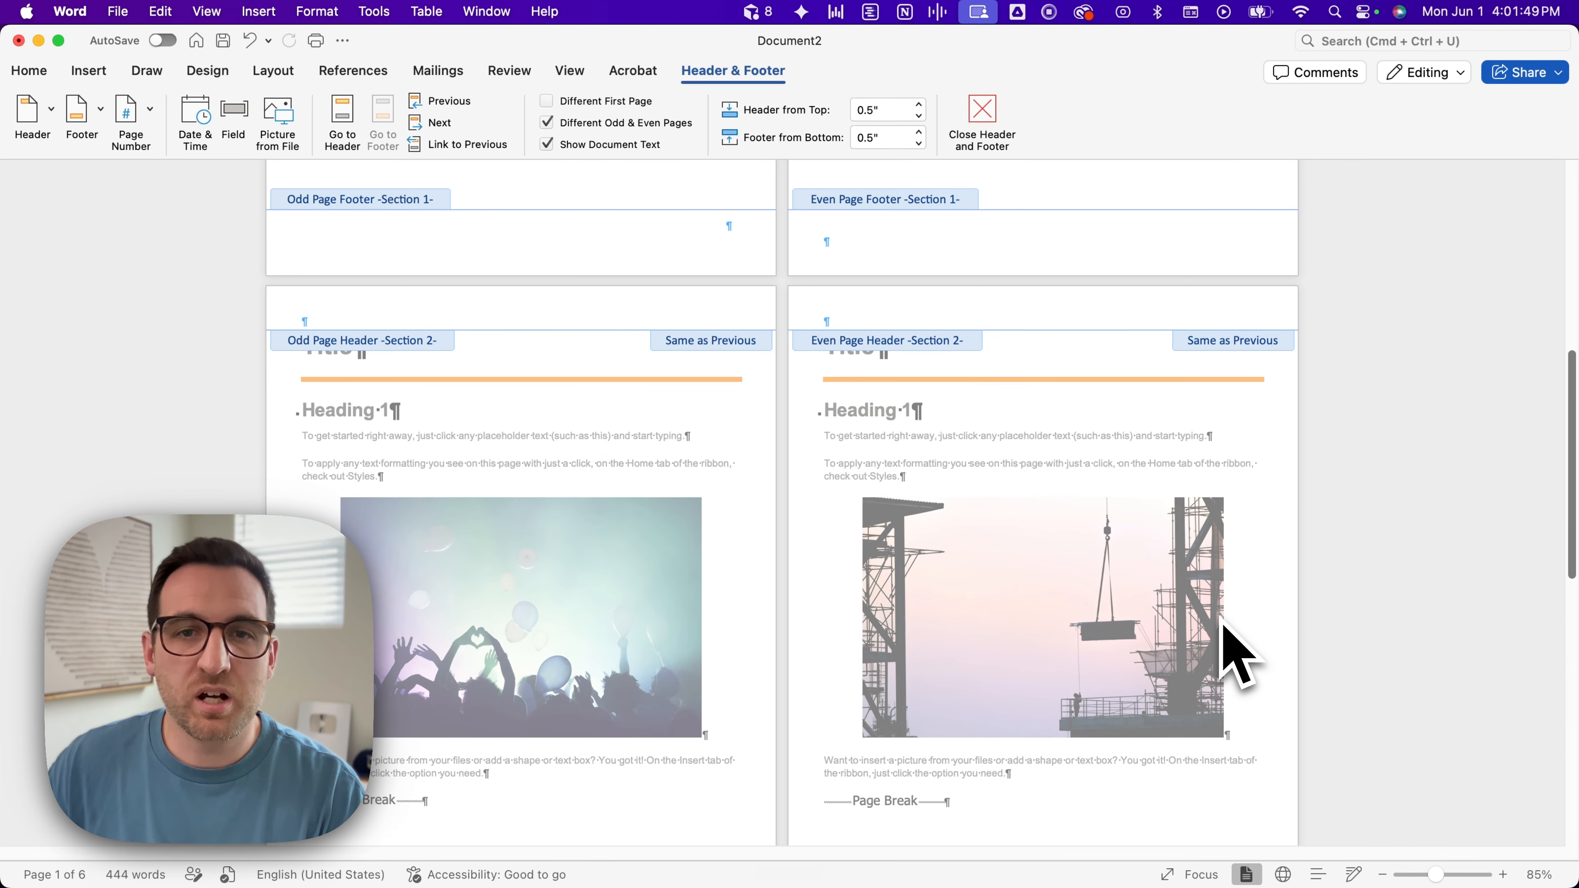
scroll(1217, 624, up, 4)
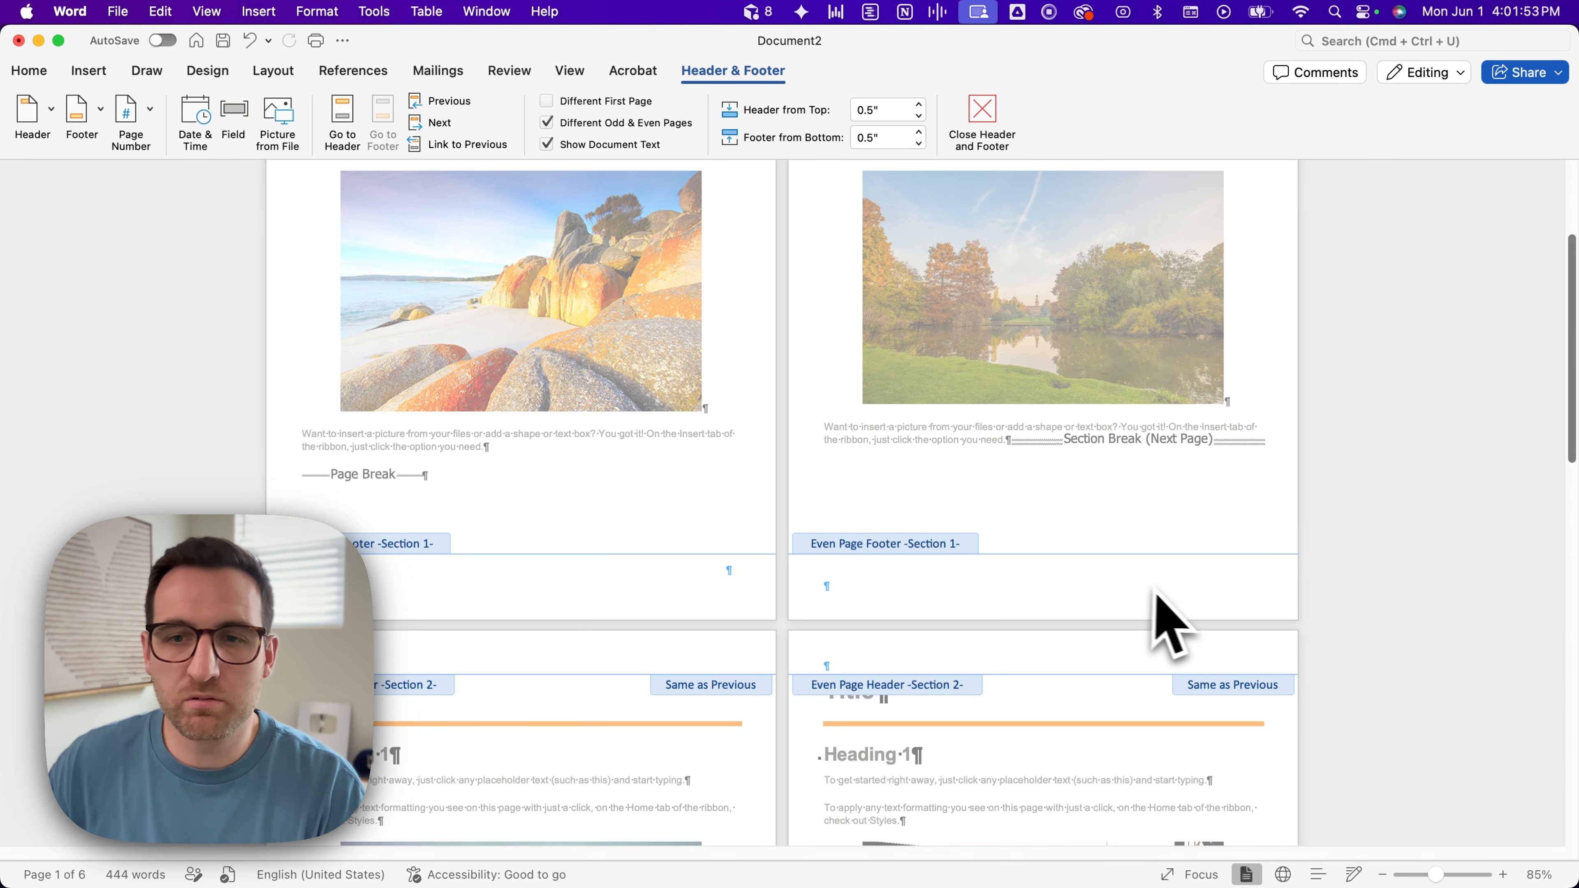
scroll(1058, 582, up, 4)
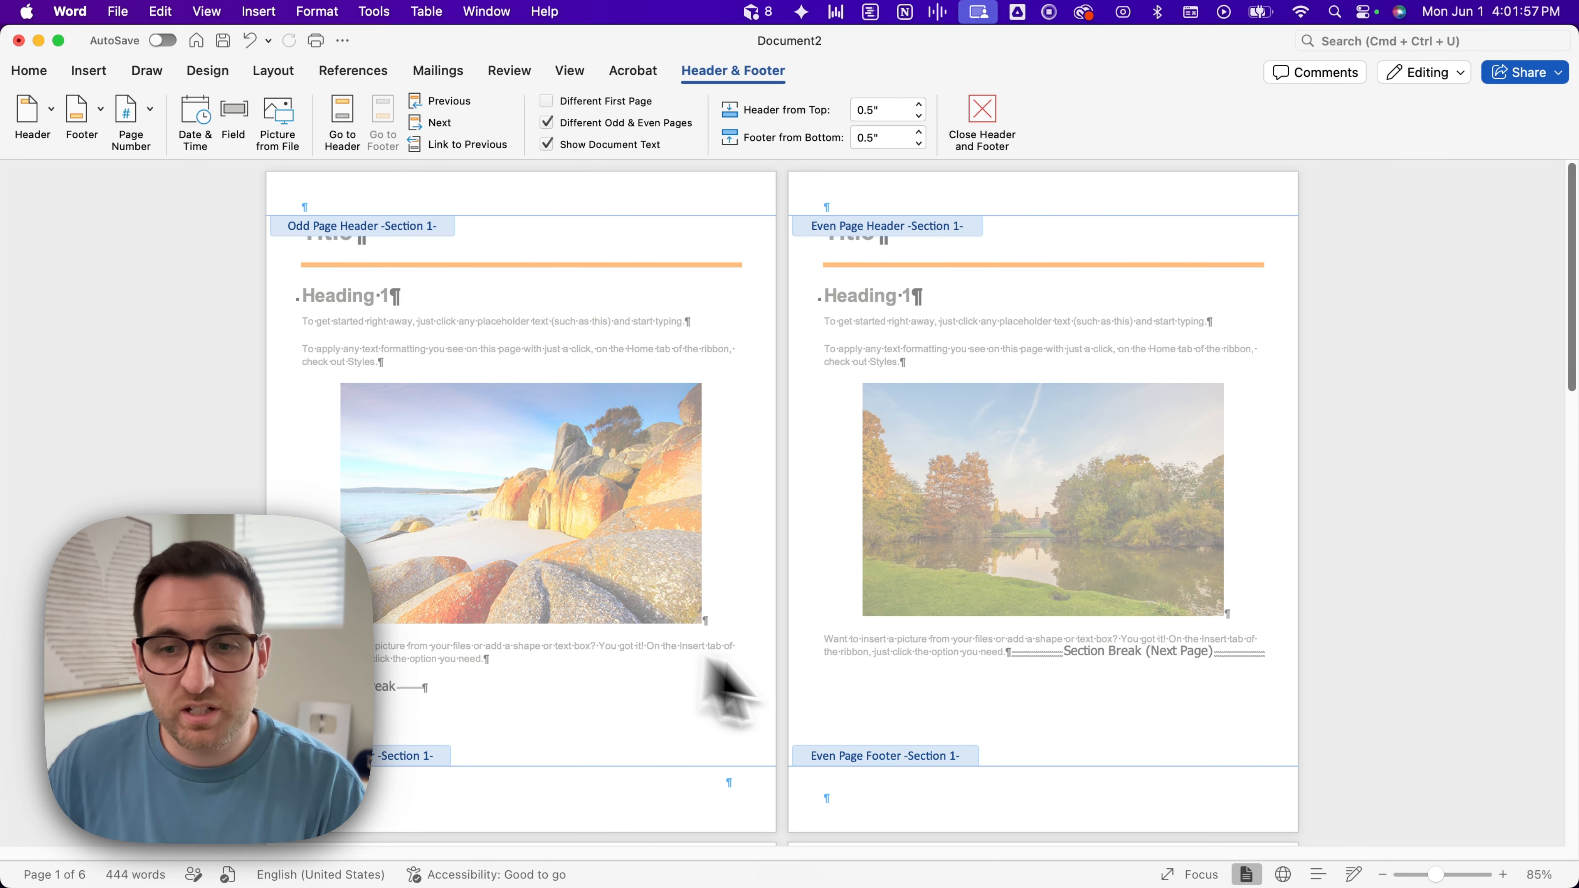
scroll(1144, 699, down, 6)
scroll(684, 547, down, 2)
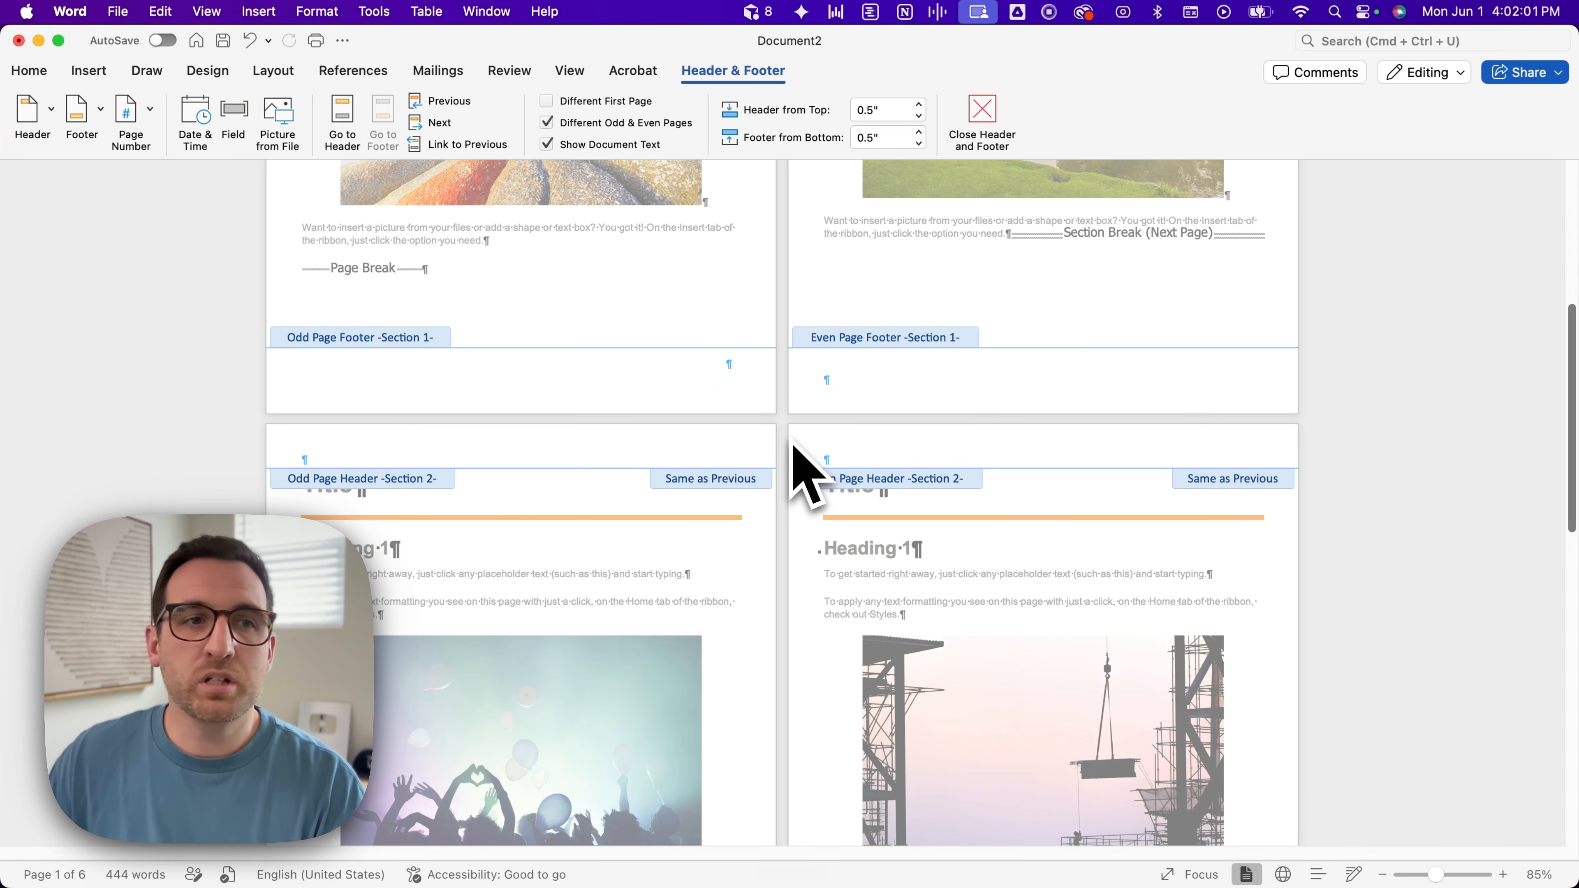
scroll(805, 476, up, 8)
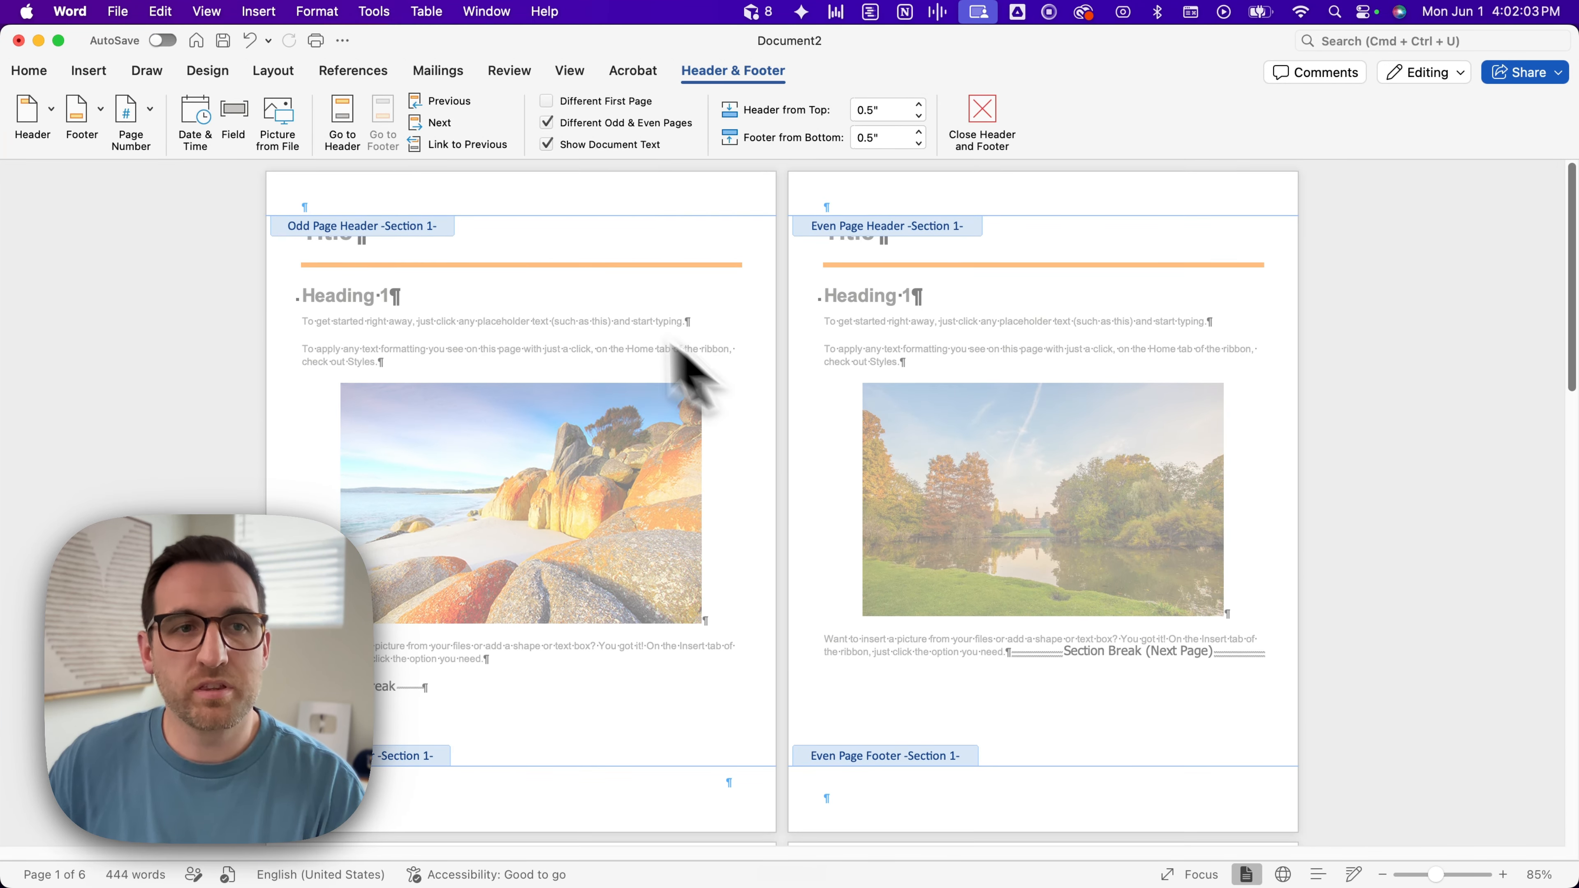
click(29, 71)
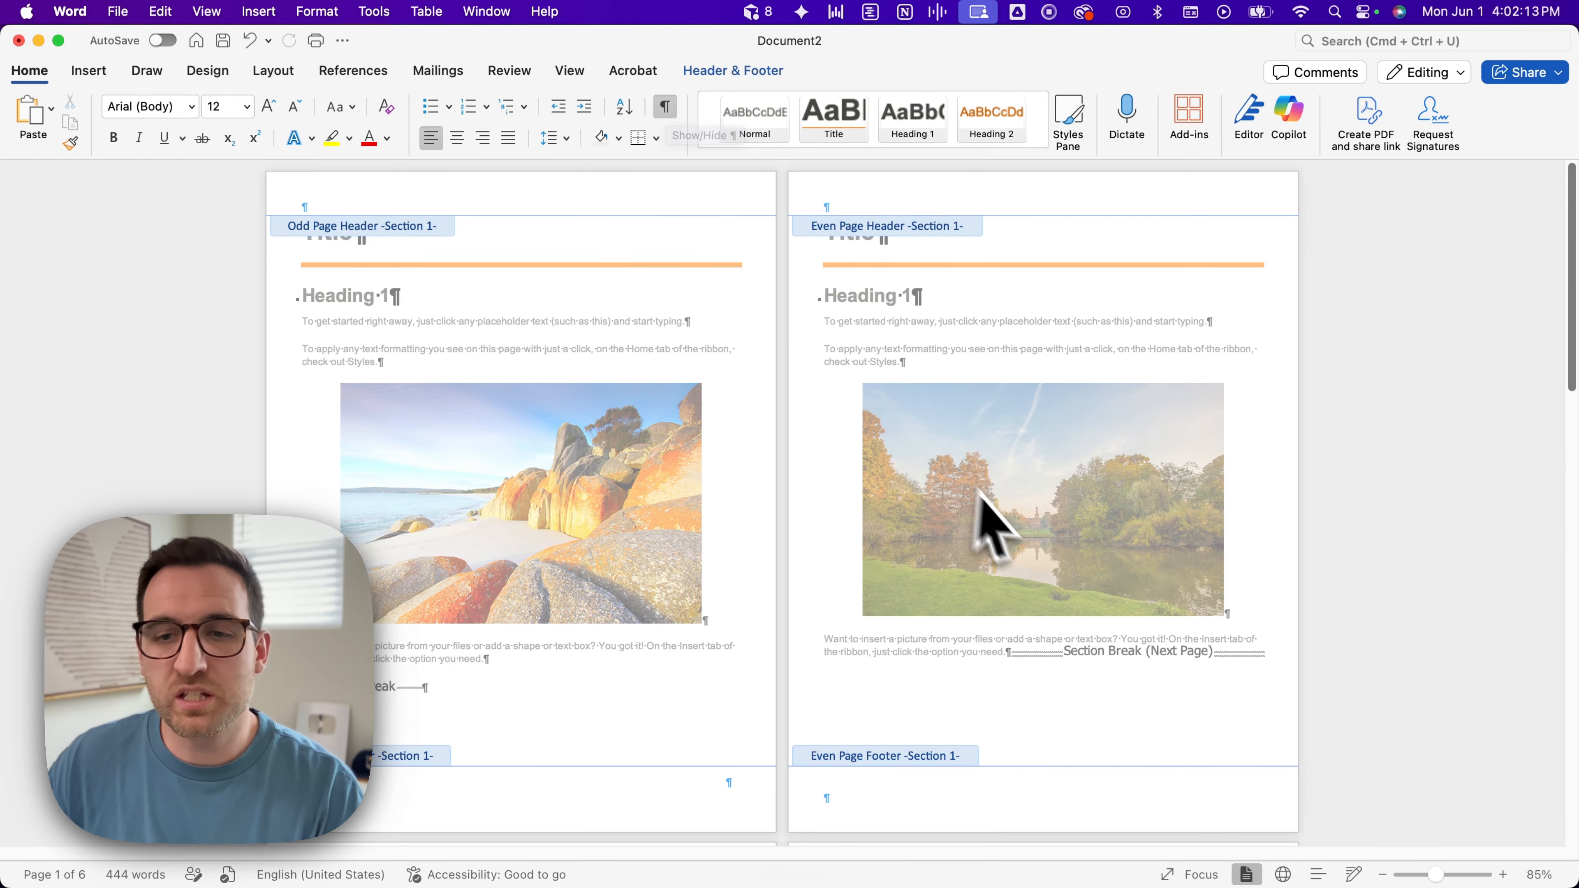
scroll(980, 522, down, 5)
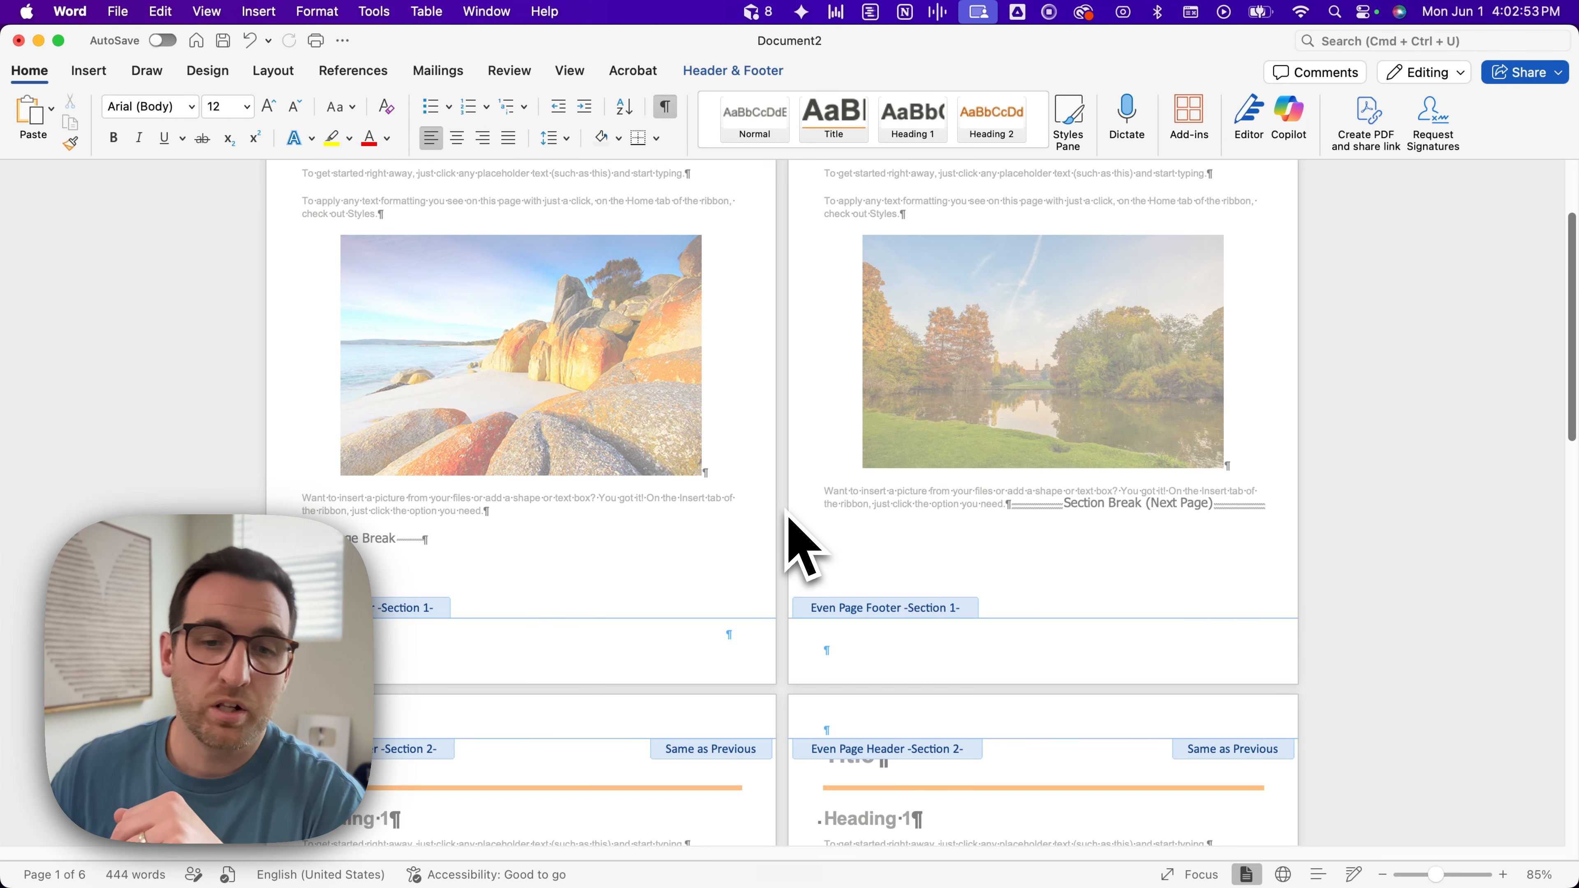
Step: Insert page numbers with Right alignment in the odd and even page footers of section 1
click(729, 644)
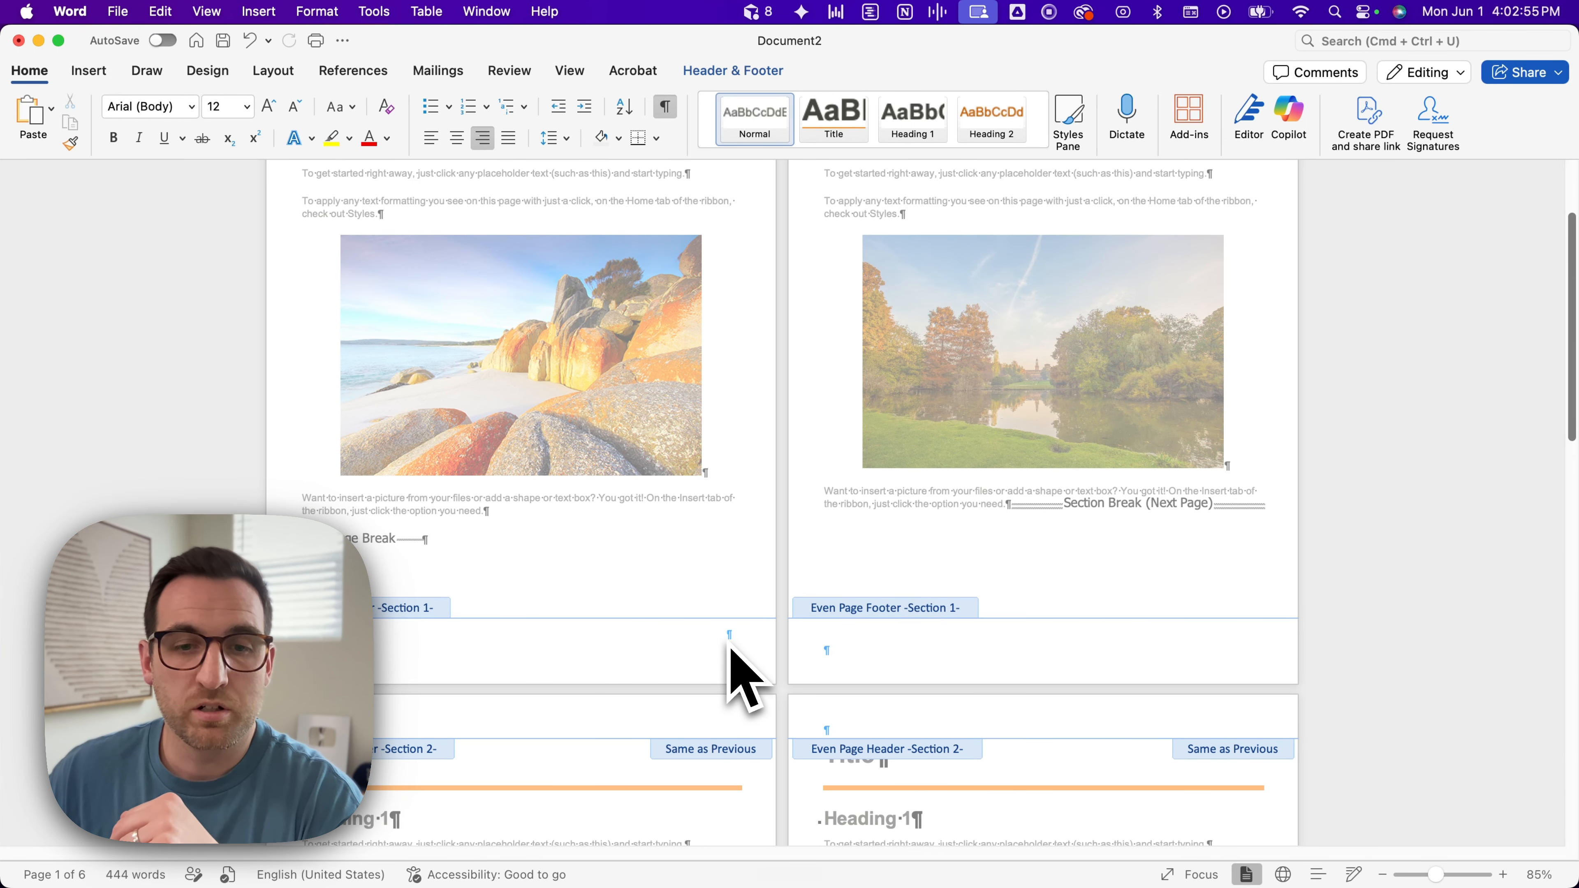
scroll(752, 672, down, 5)
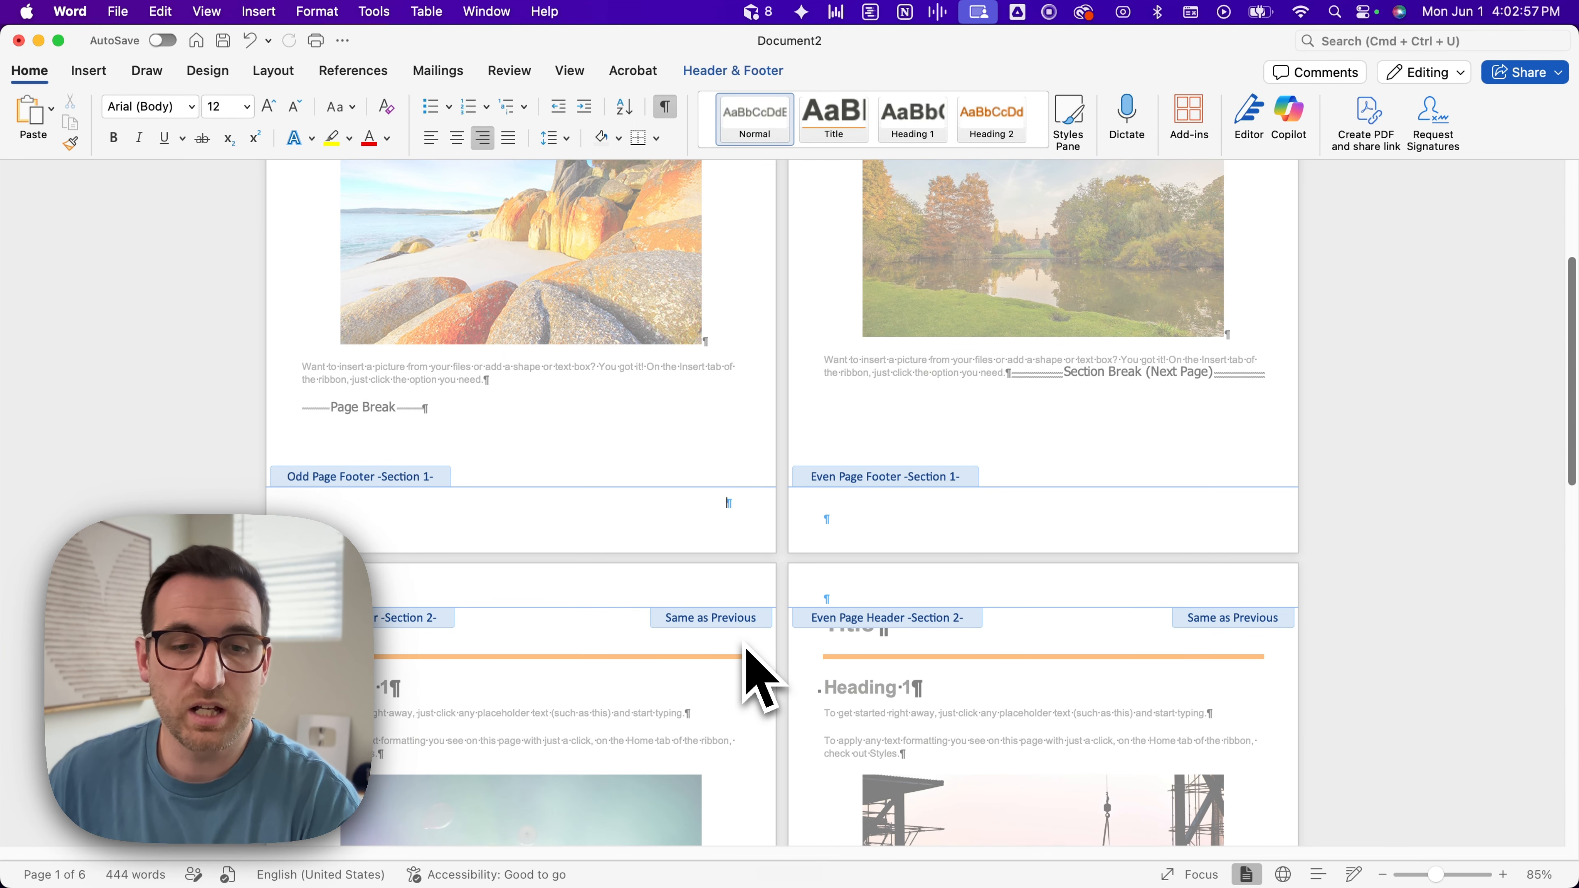
scroll(738, 585, up, 5)
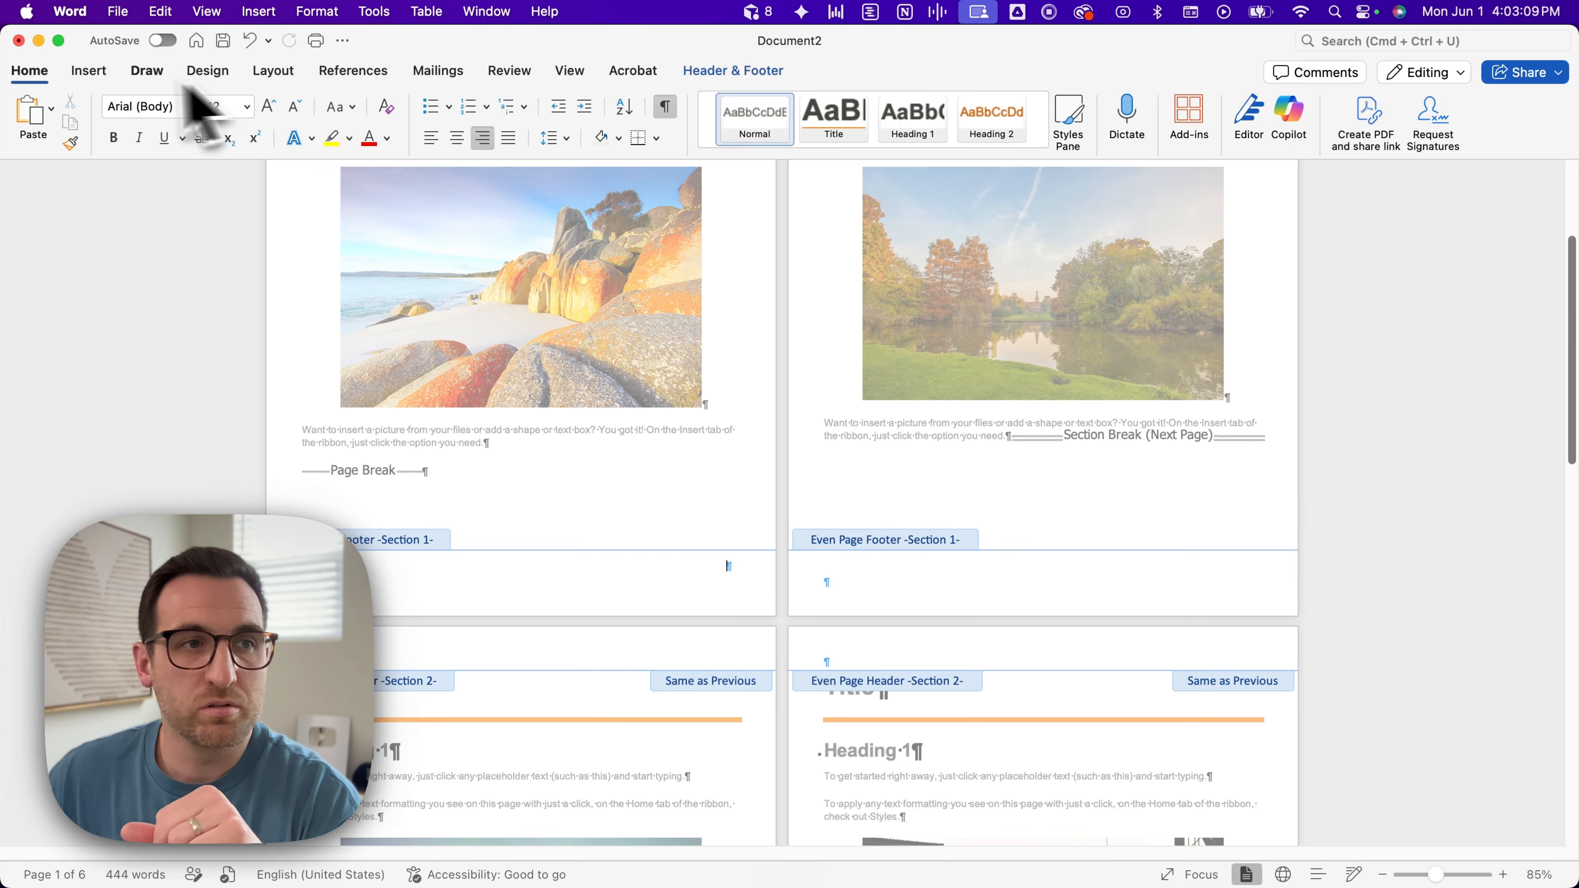
click(106, 81)
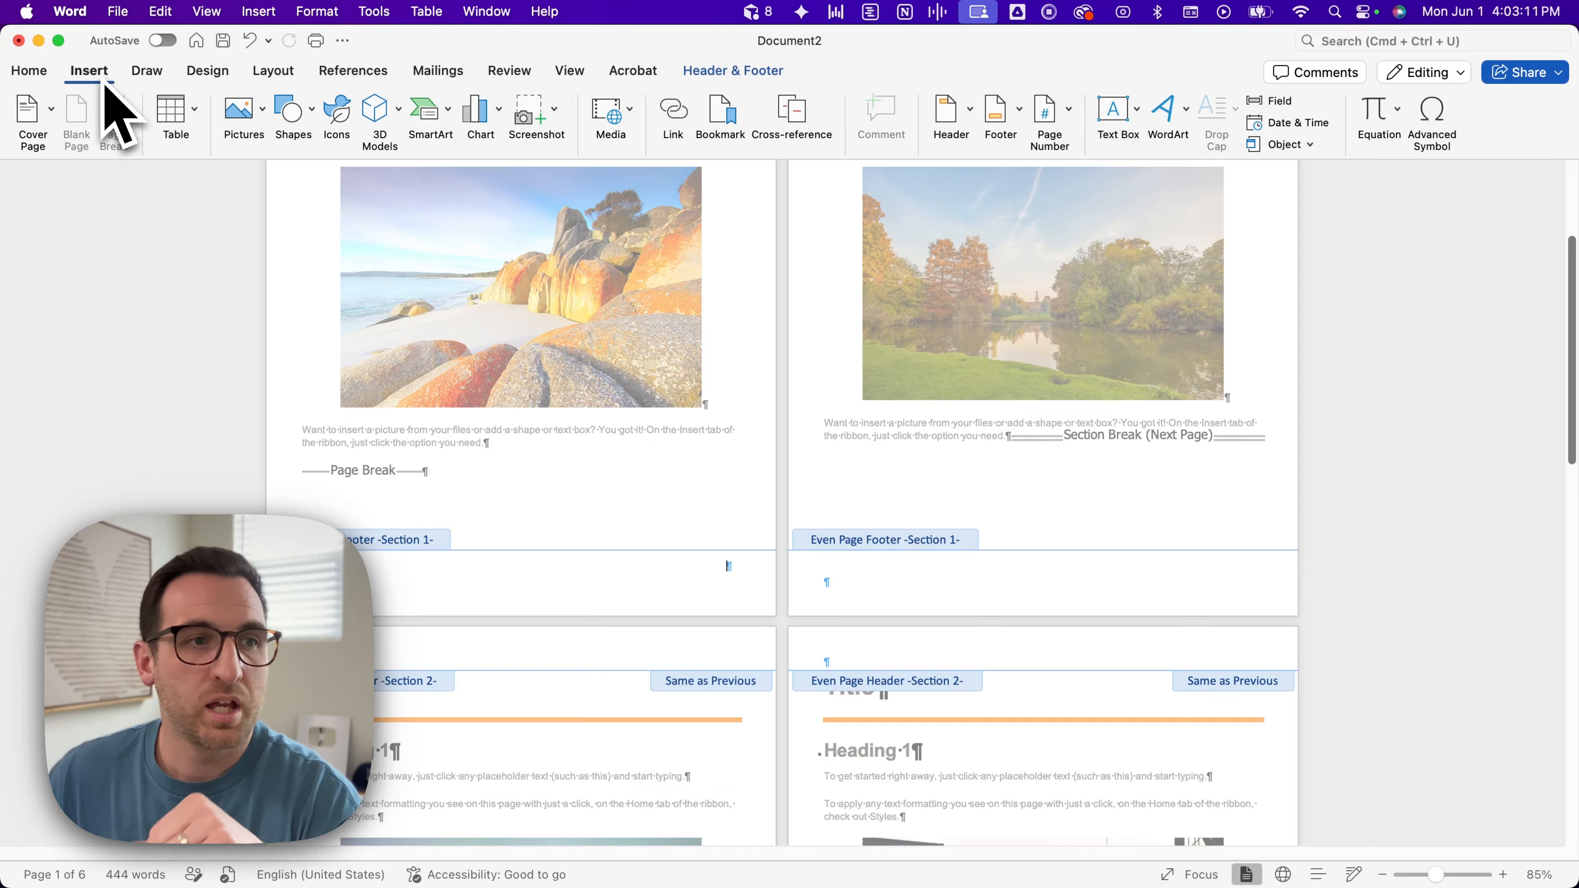
click(739, 71)
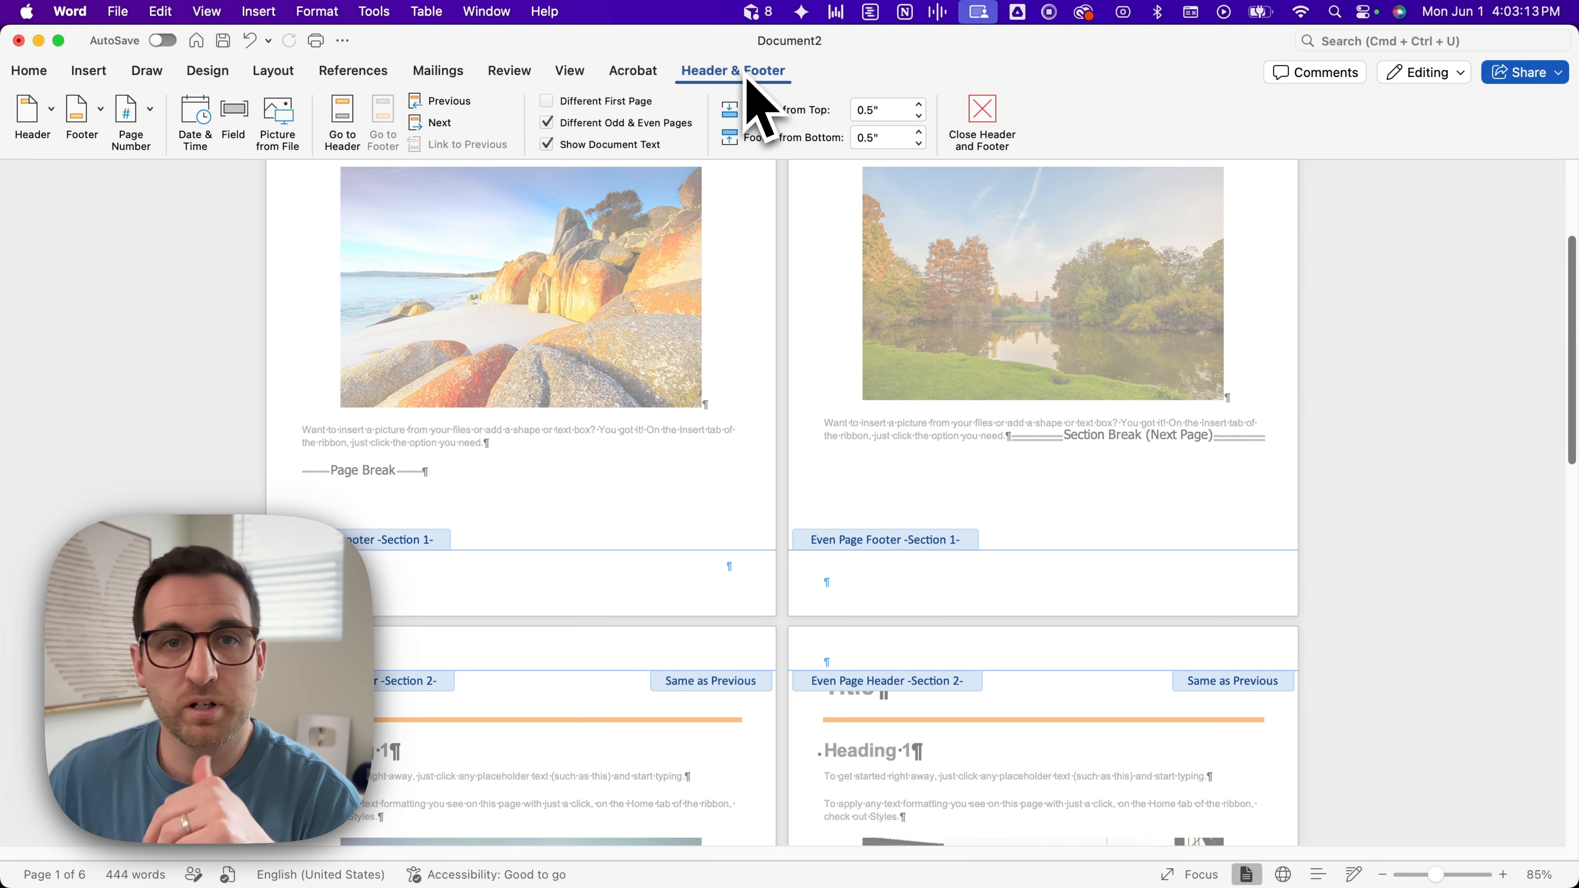
click(138, 110)
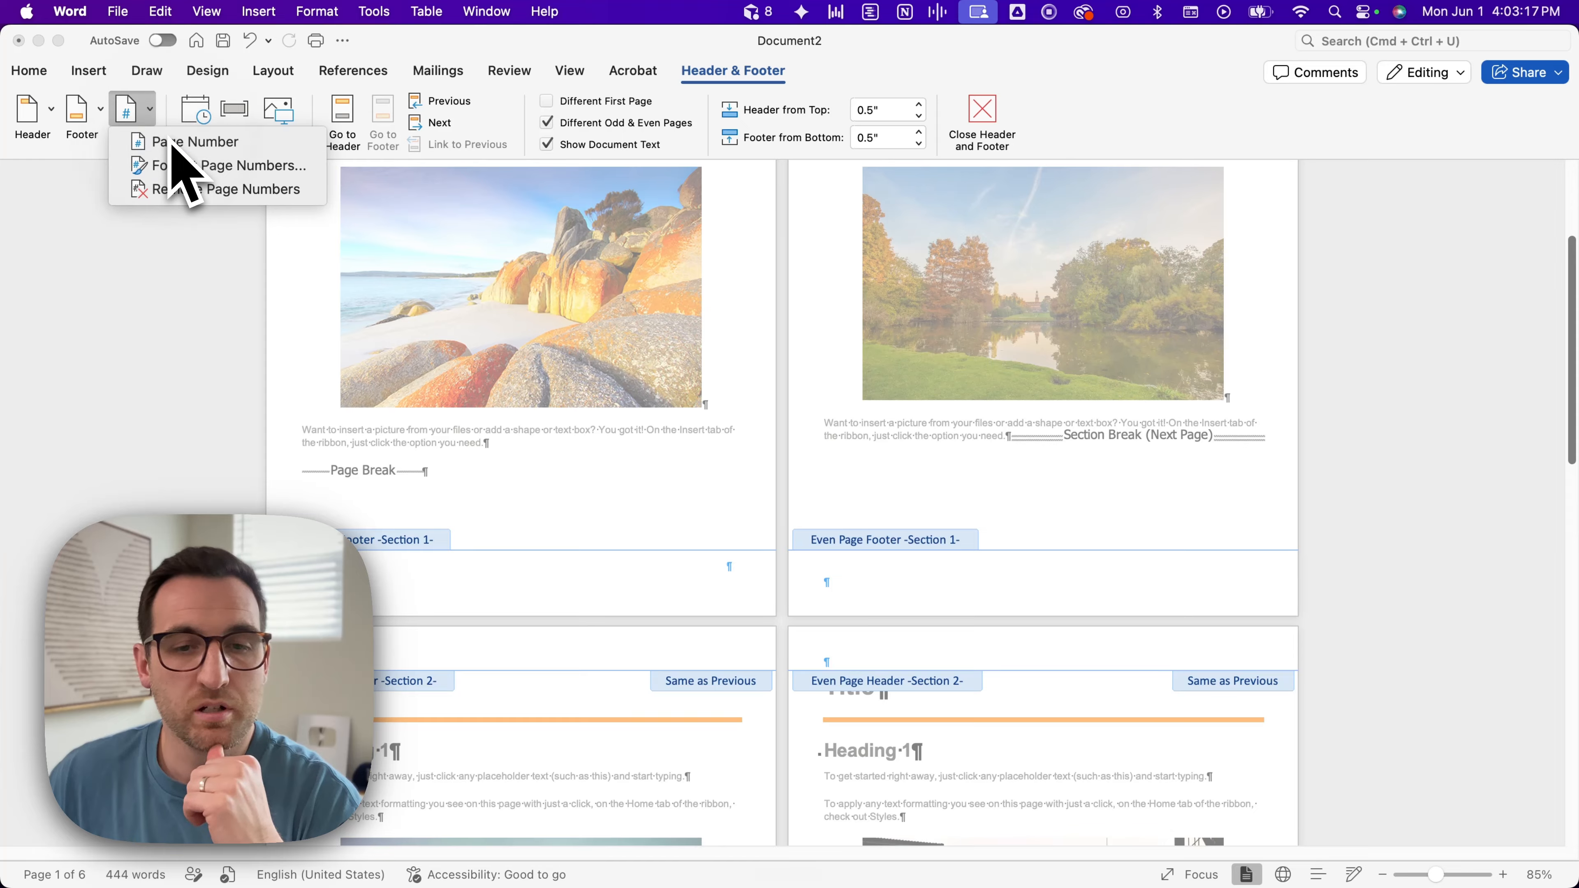
click(186, 141)
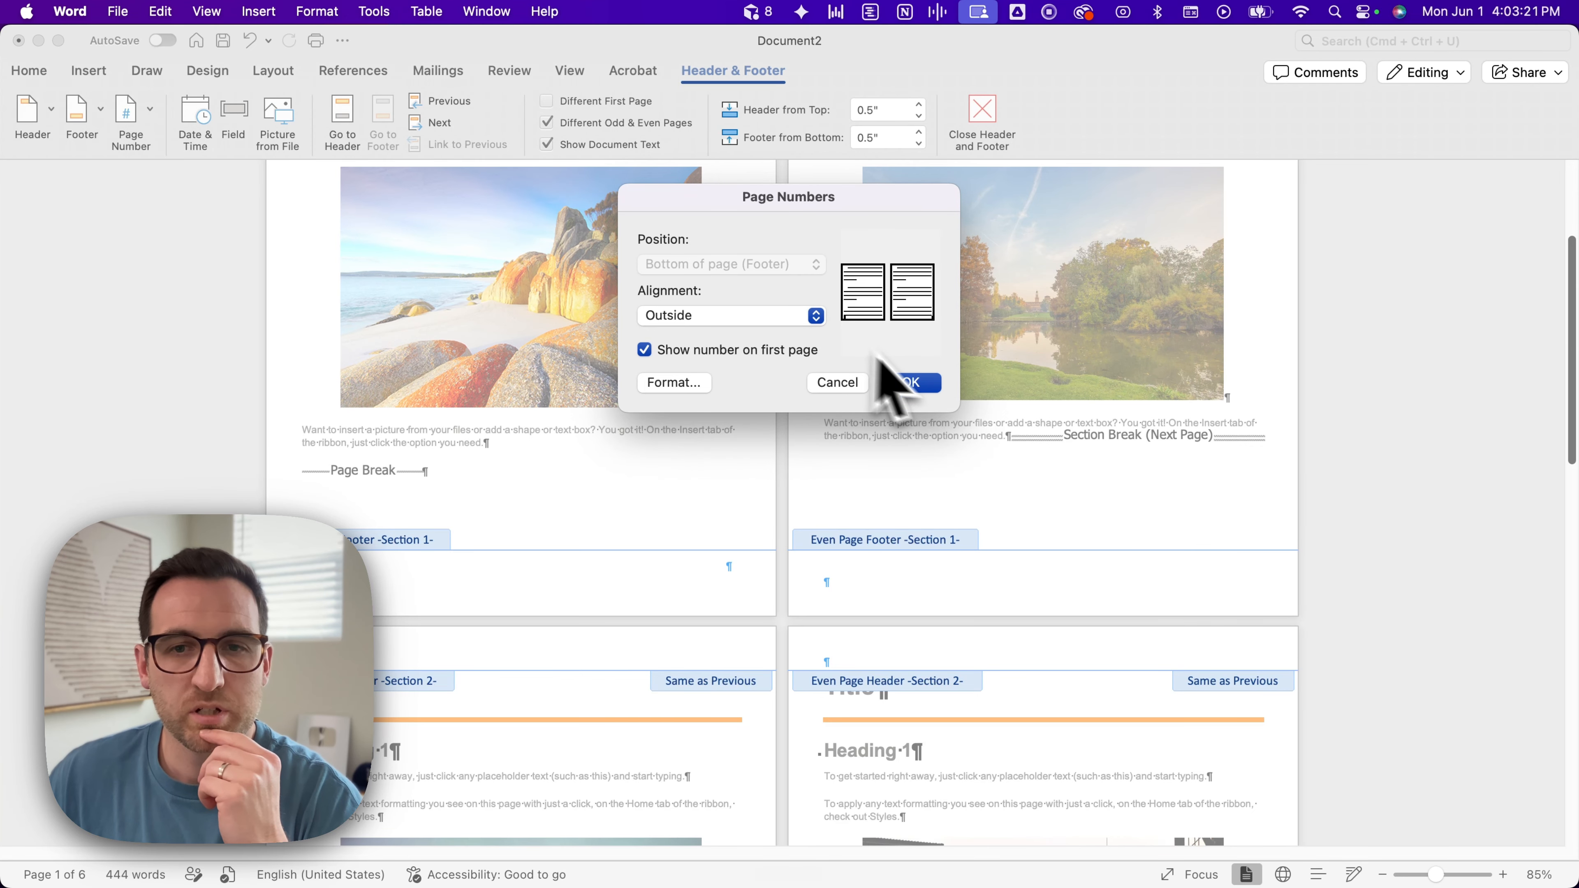
click(814, 315)
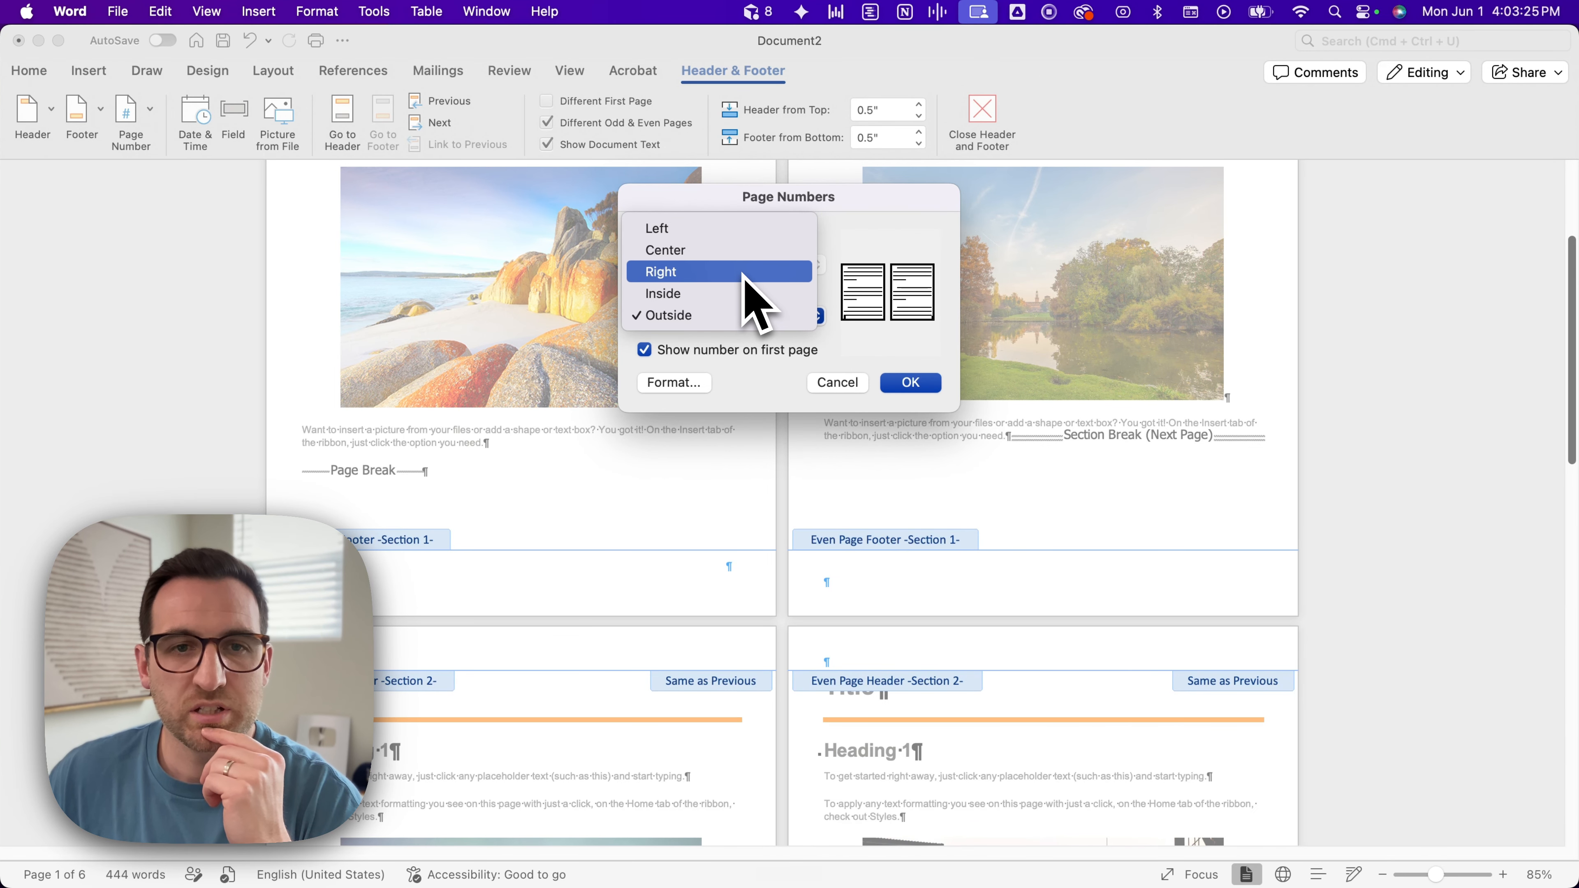
click(743, 274)
click(914, 383)
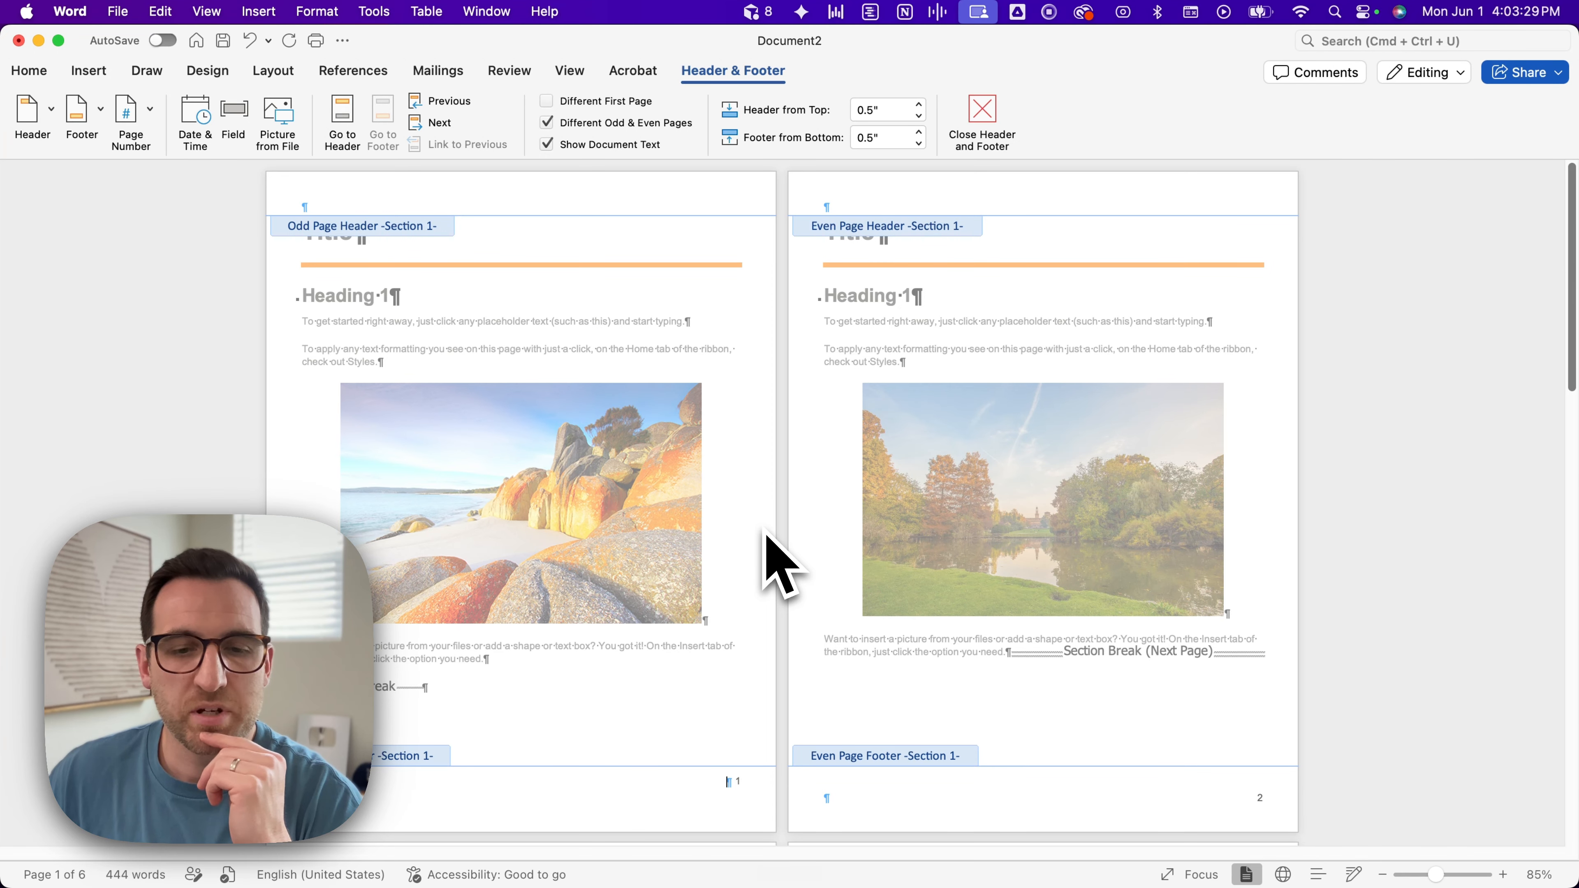
Step: Set the page number format of section 1 to uppercase Roman numerals (I, II, III, …)
scroll(766, 533, down, 5)
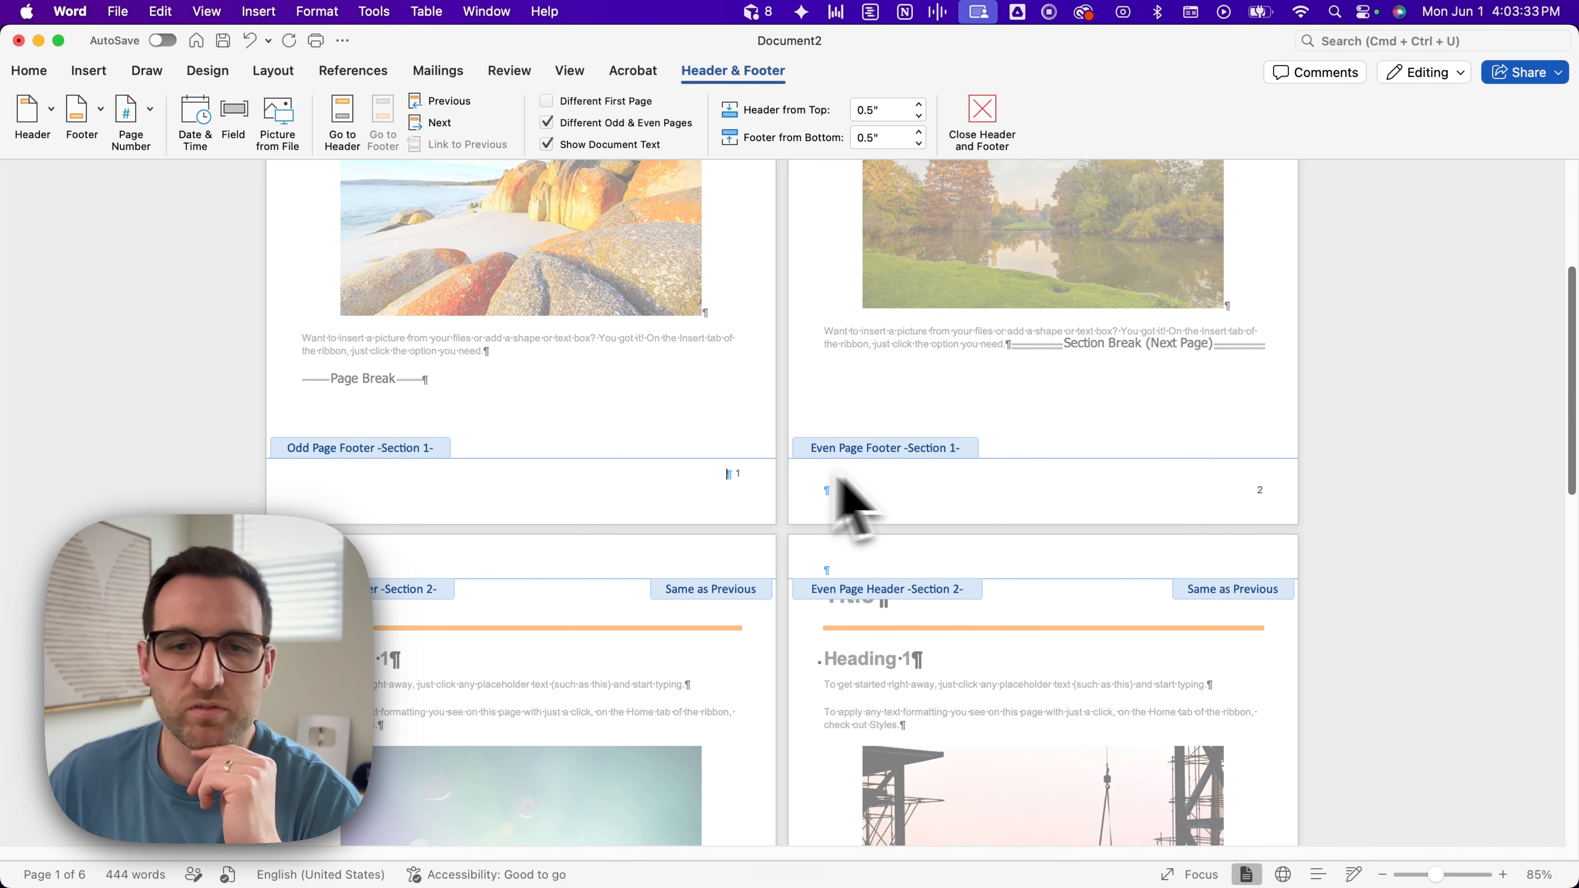
scroll(789, 498, down, 5)
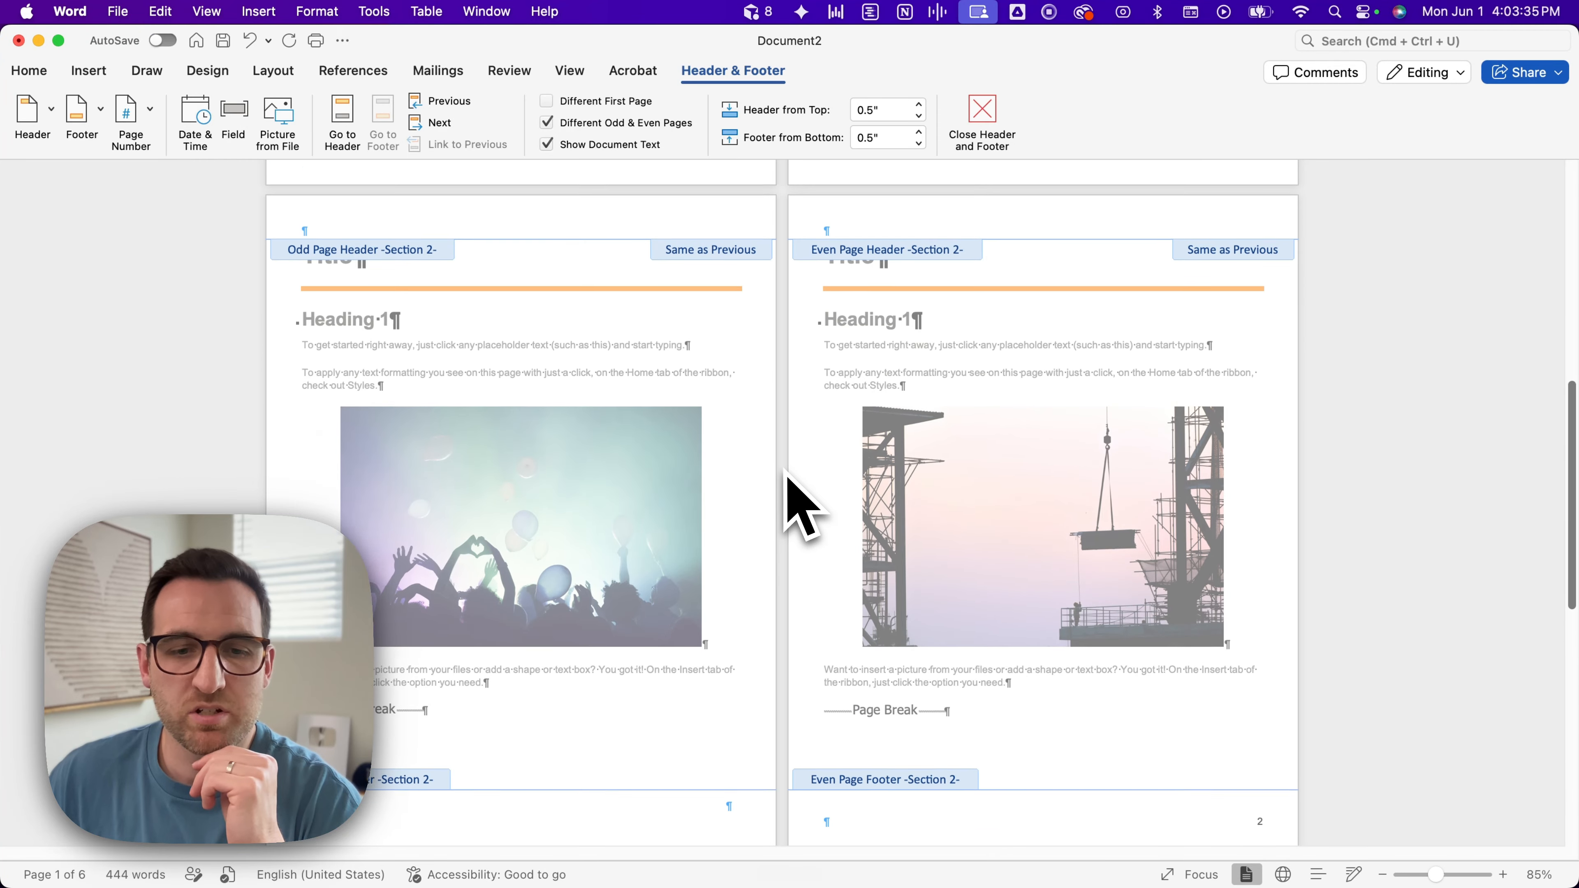
scroll(796, 498, down, 3)
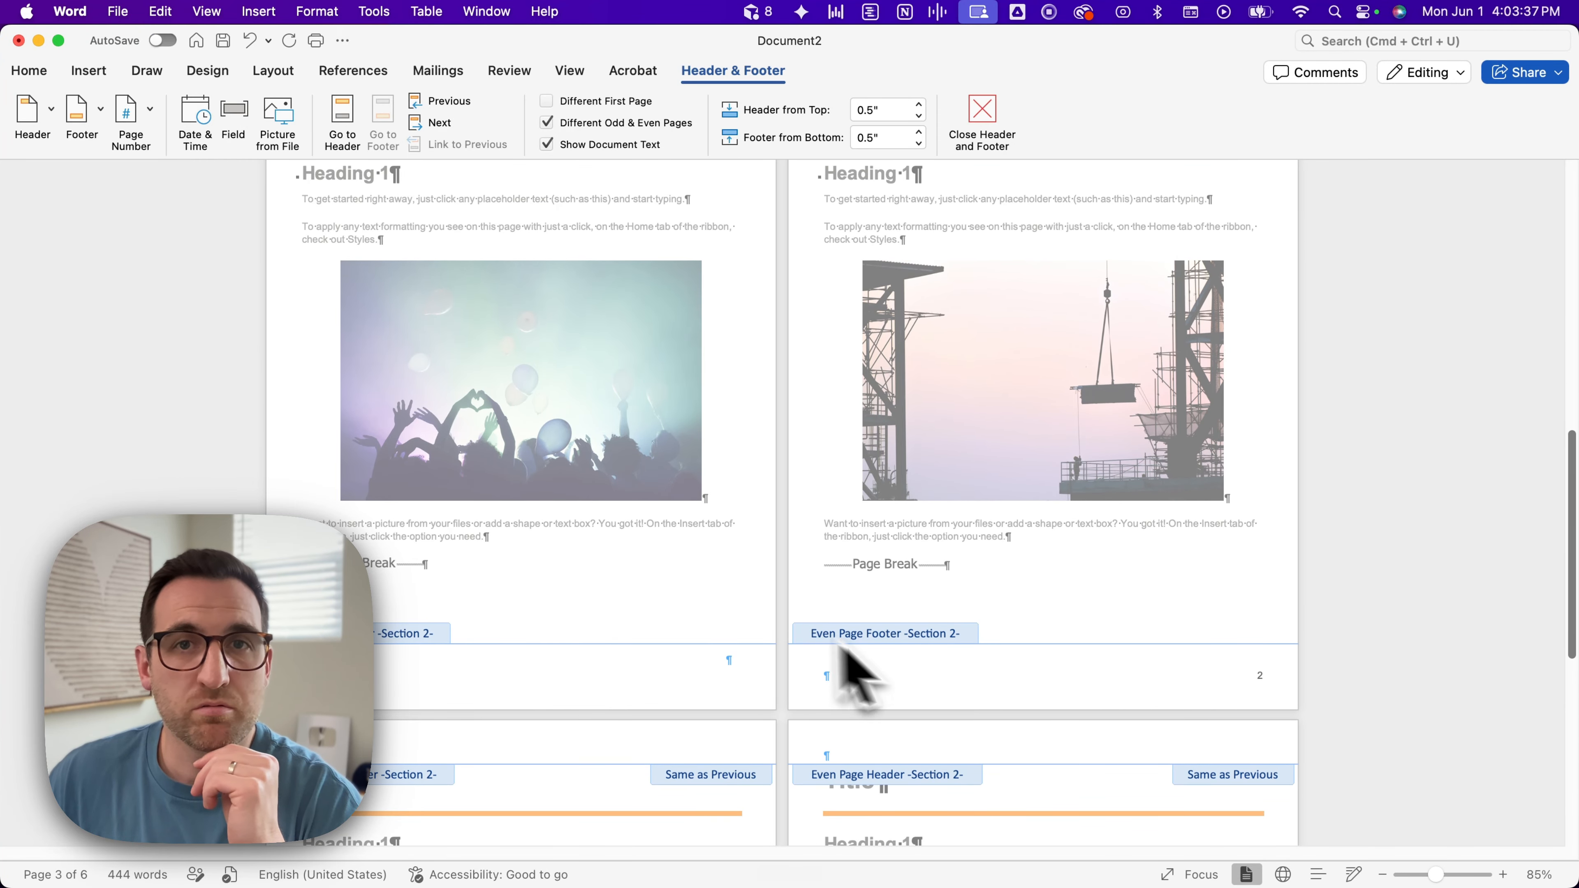
scroll(733, 634, up, 4)
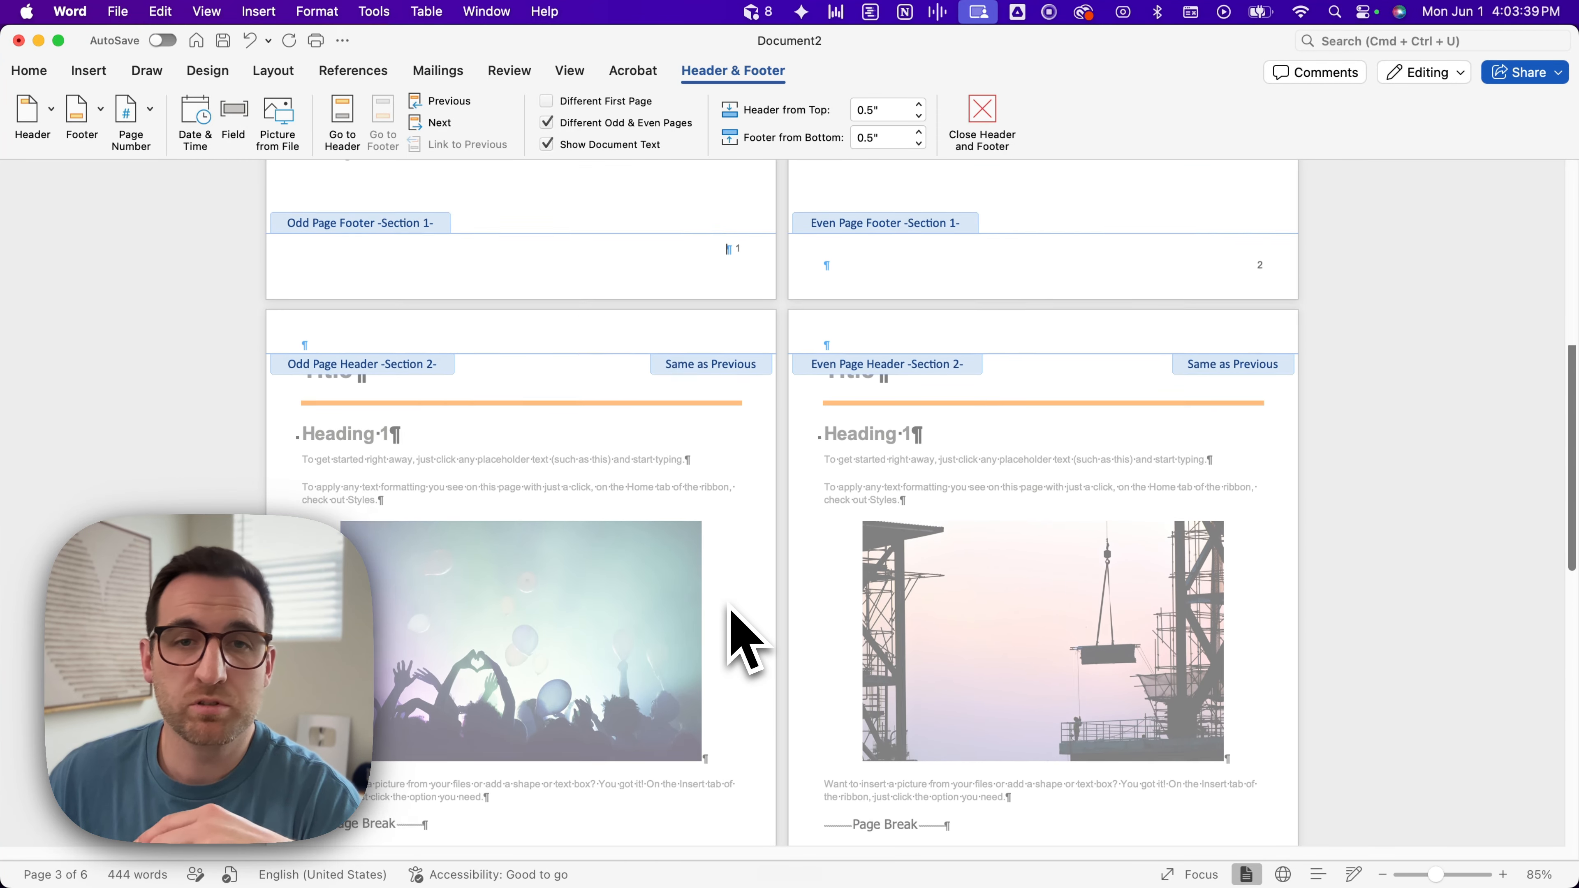
scroll(746, 641, up, 5)
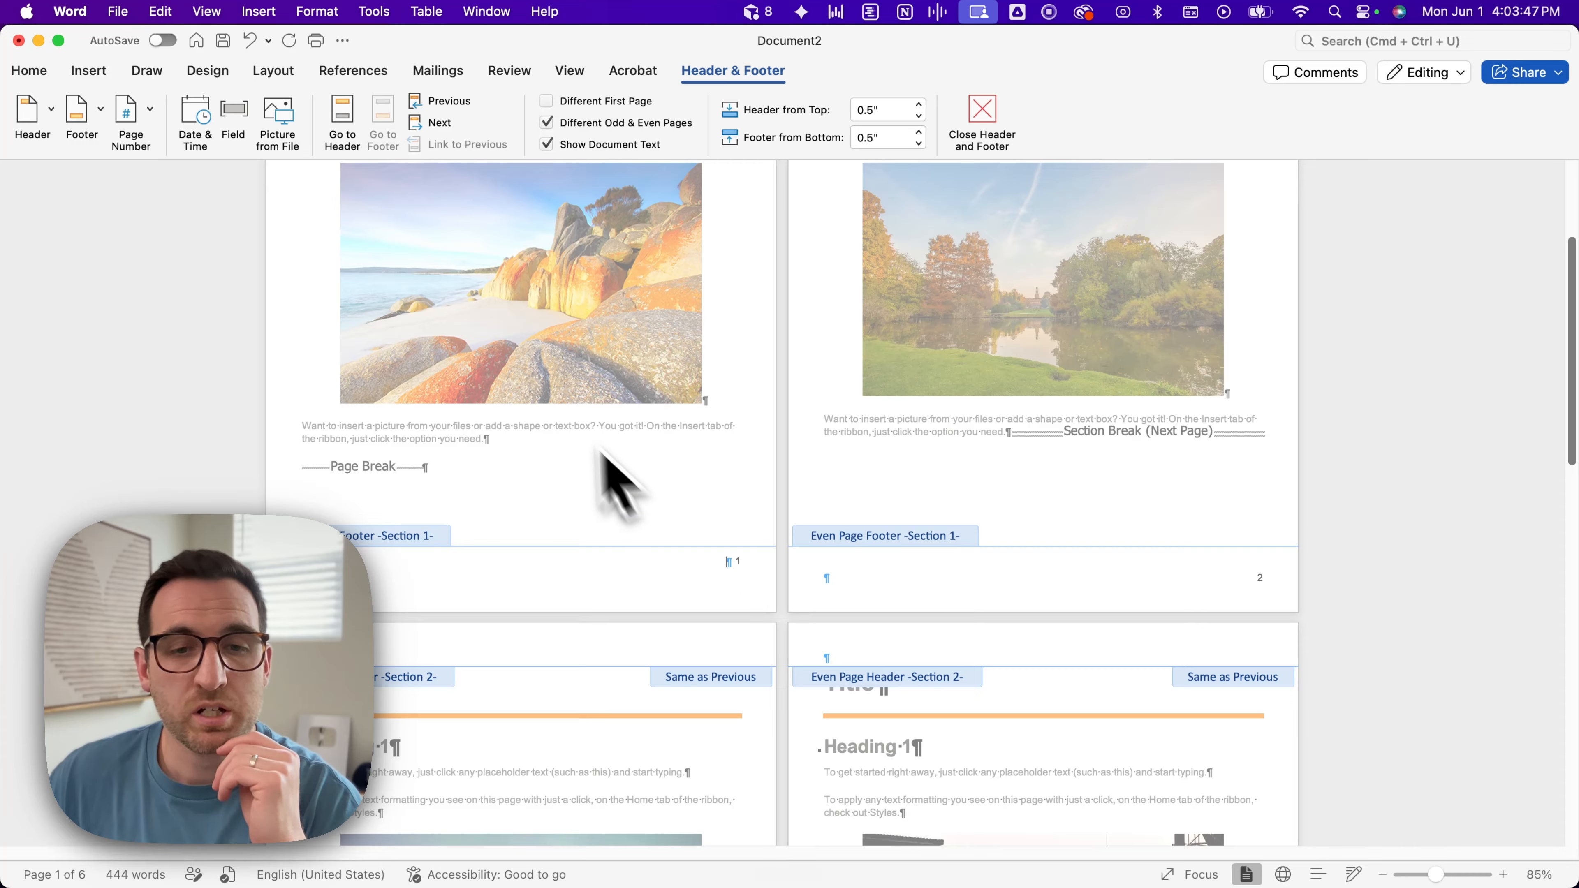
click(150, 110)
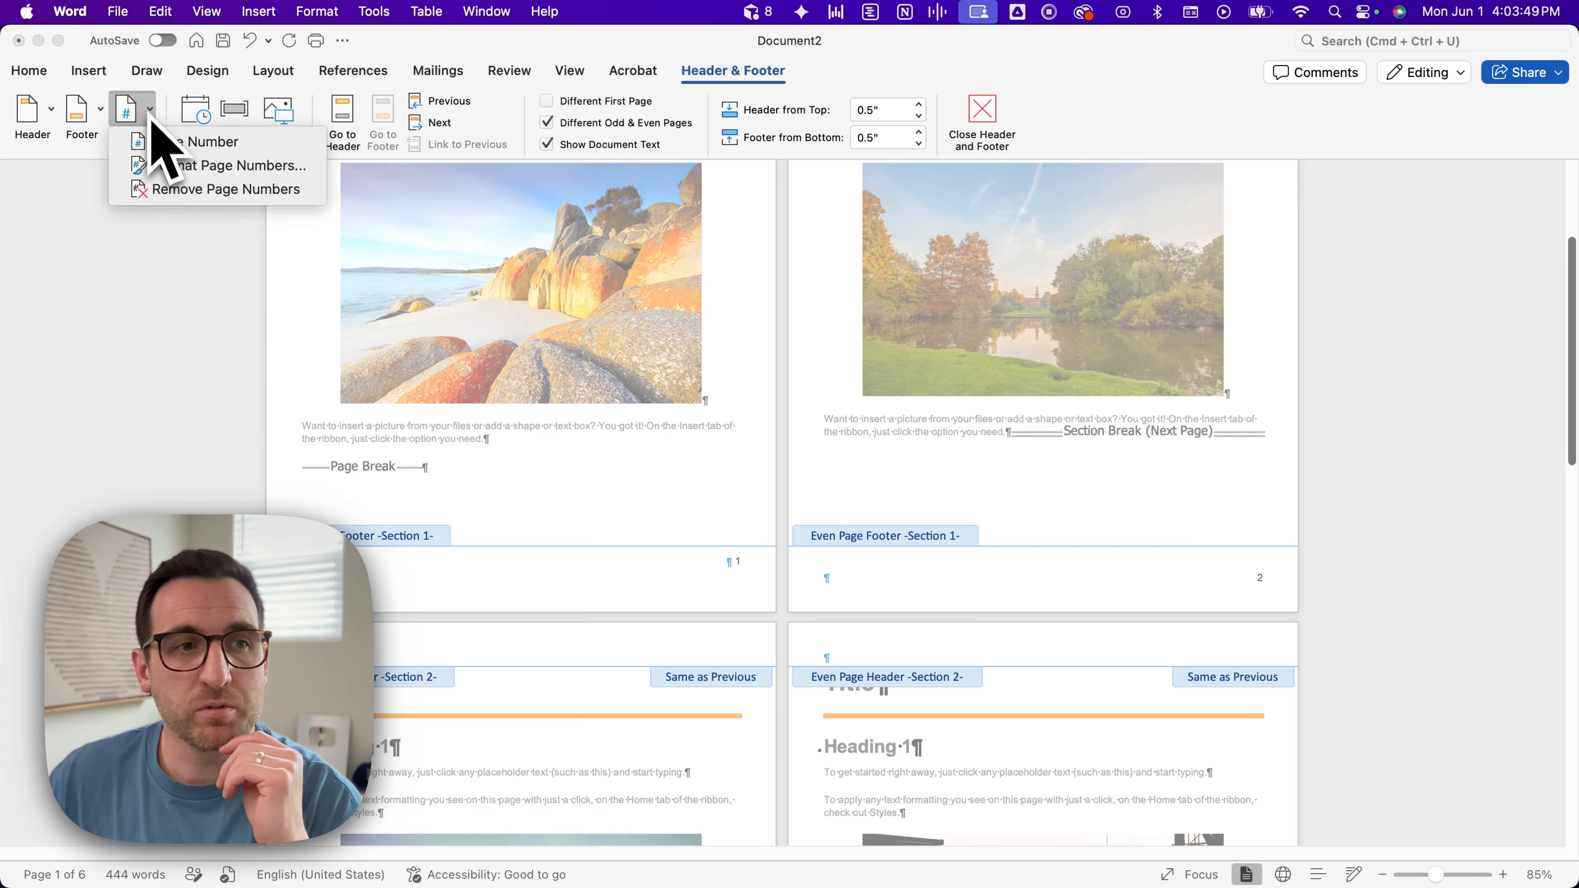
click(171, 165)
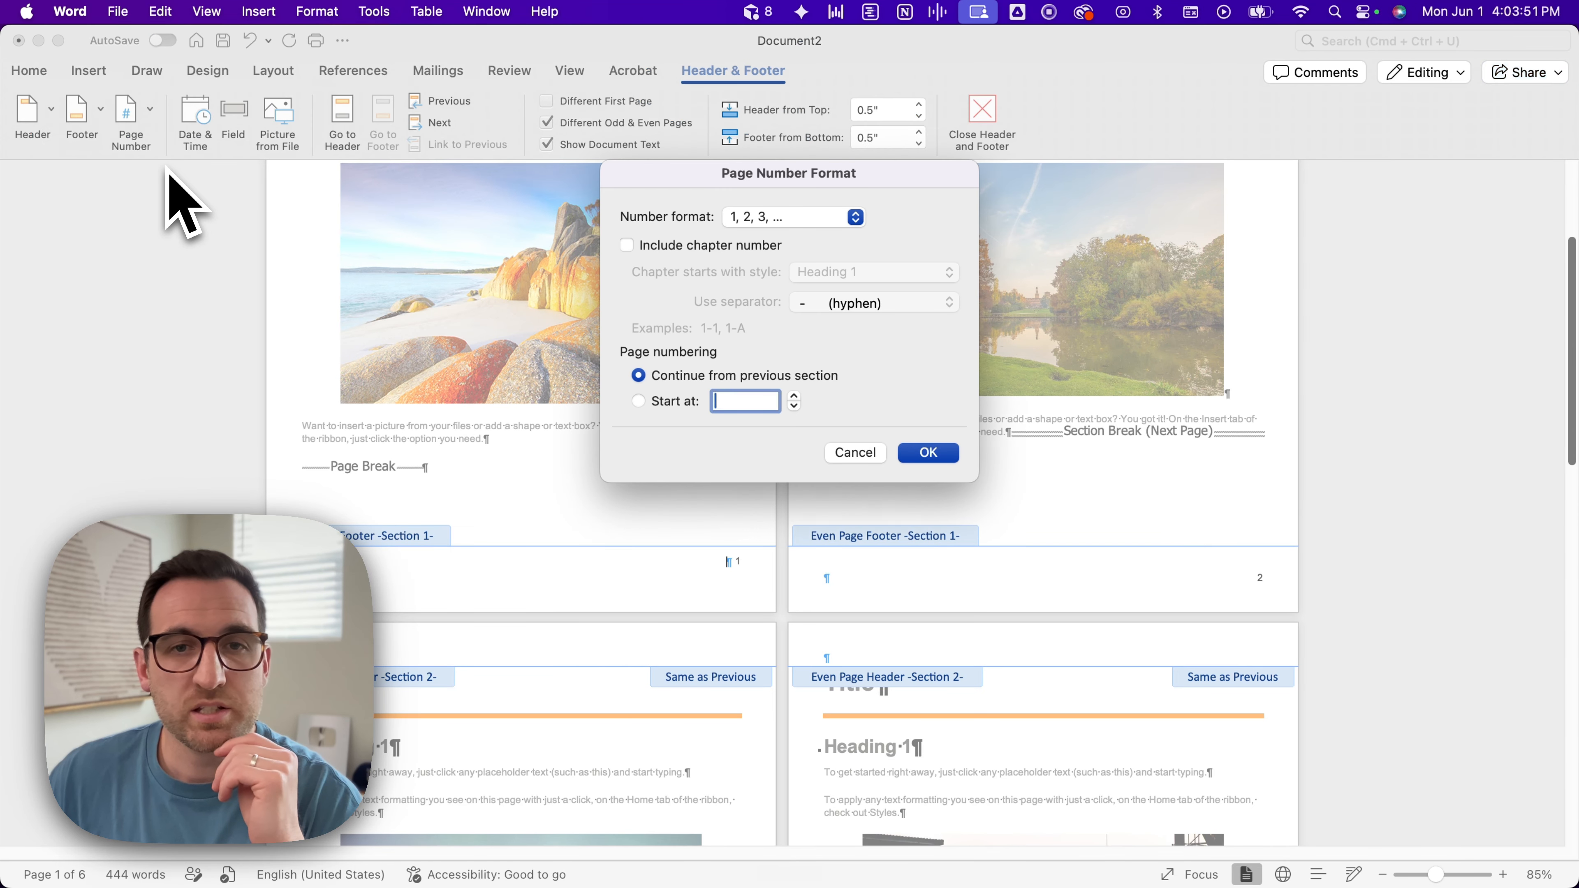
click(786, 219)
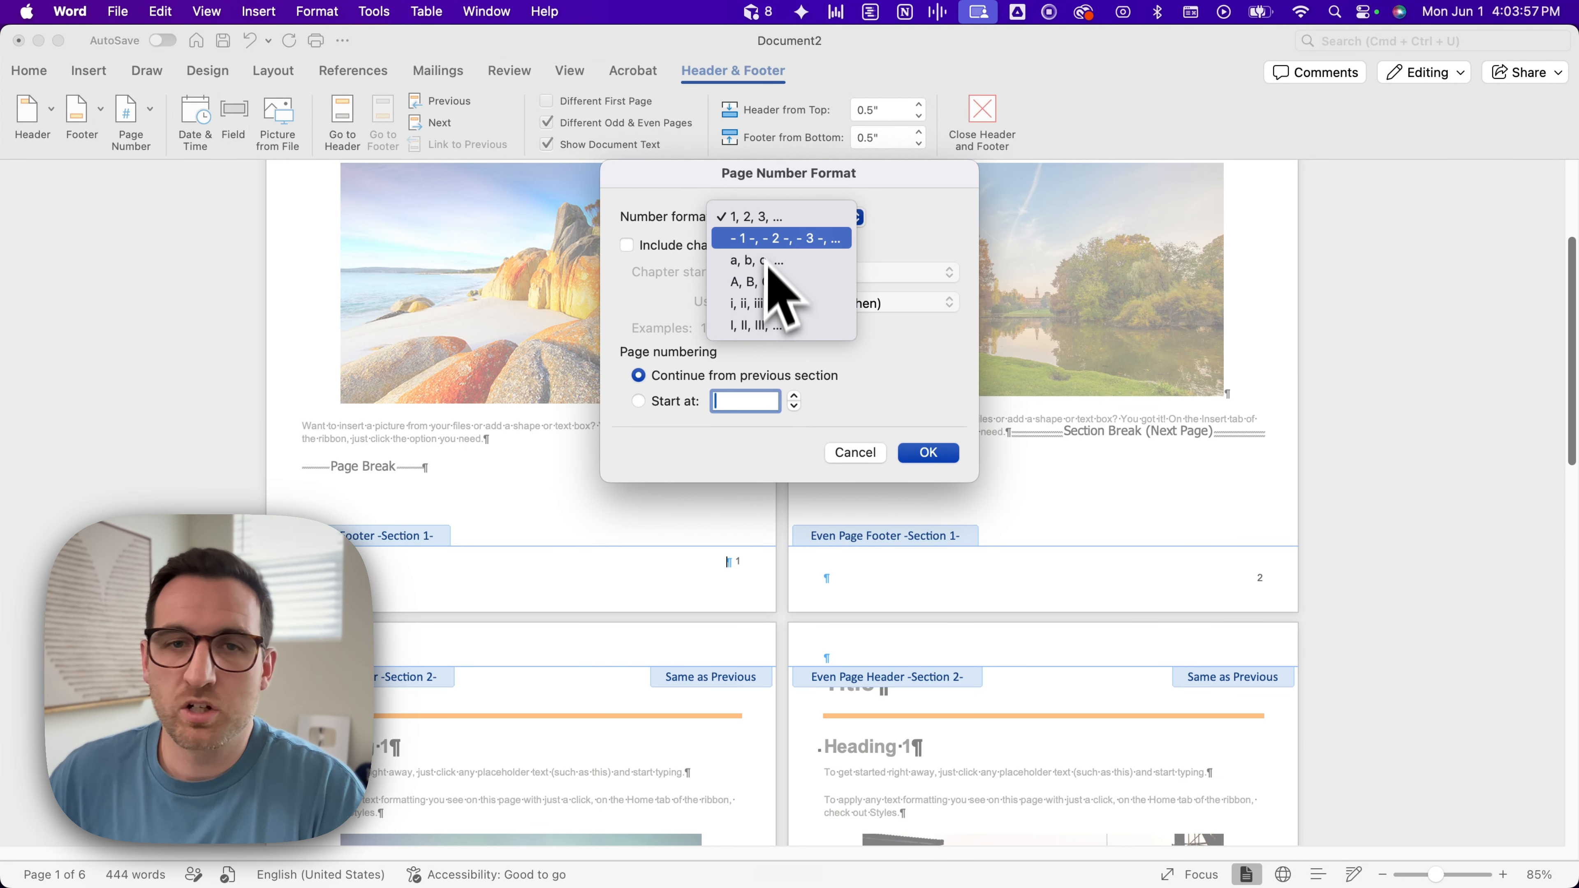
click(762, 325)
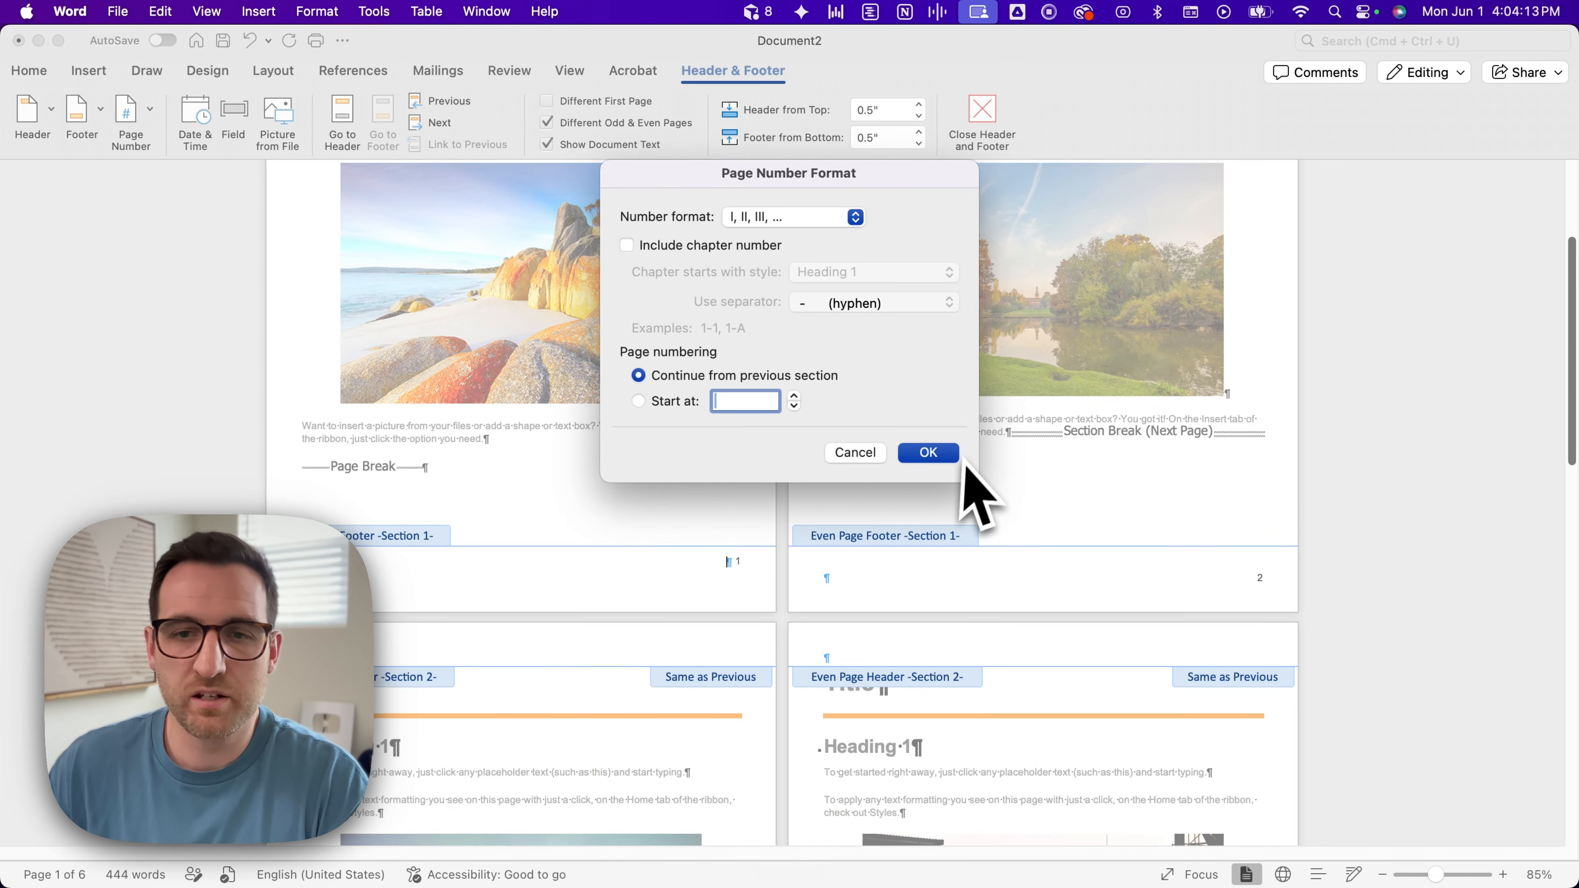
click(928, 453)
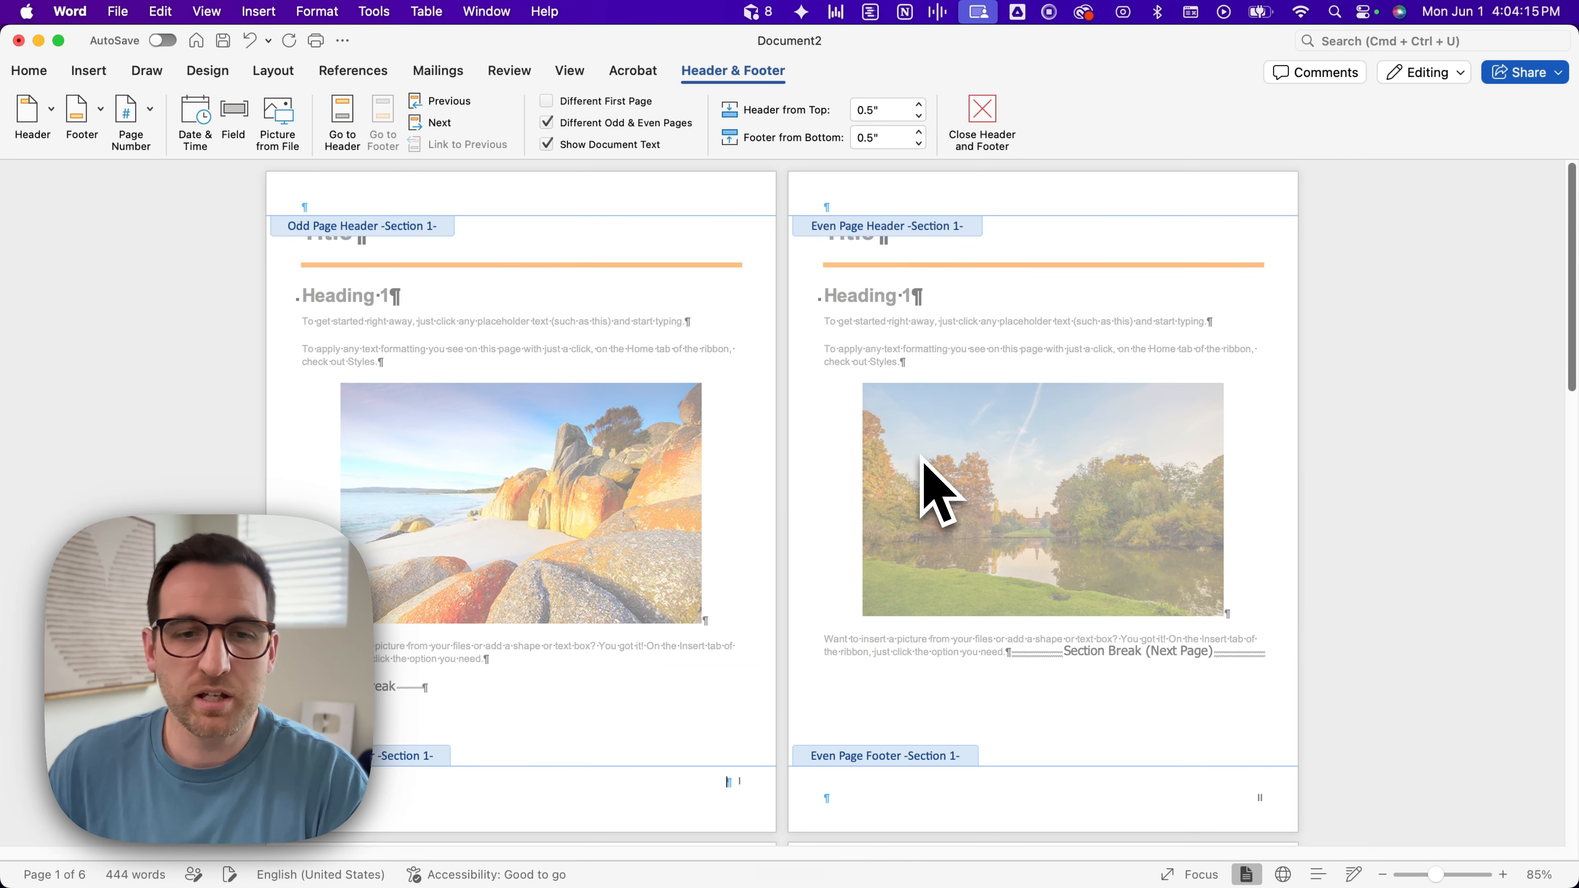
Step: Compare the page number formats in the odd and even page footers of sections 1 and 2
scroll(807, 454, down, 5)
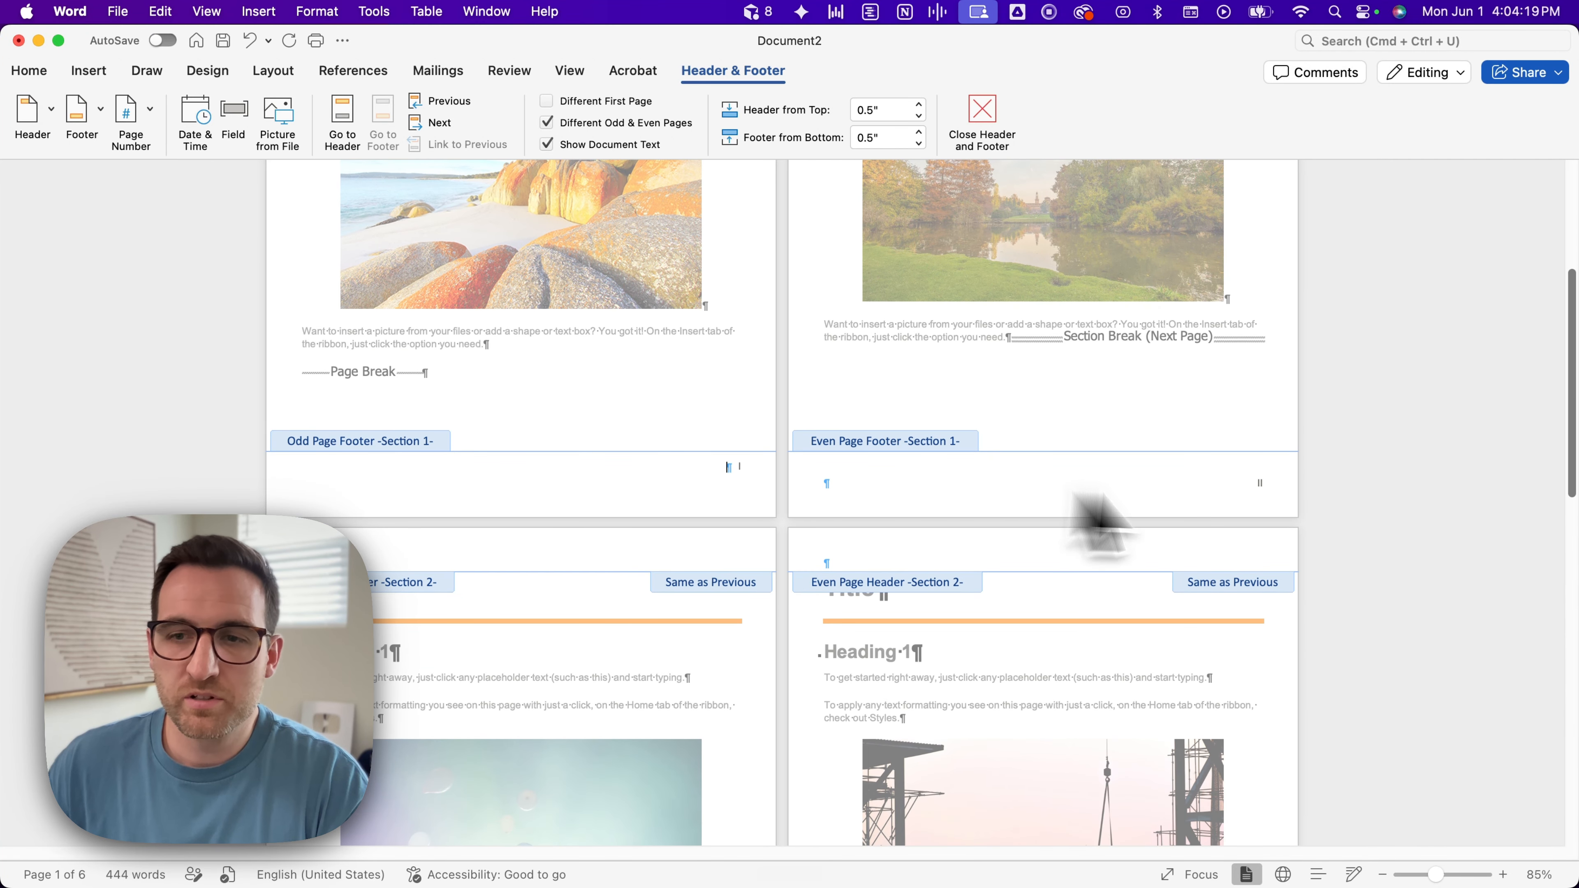
scroll(1252, 492, down, 4)
scroll(1219, 507, down, 3)
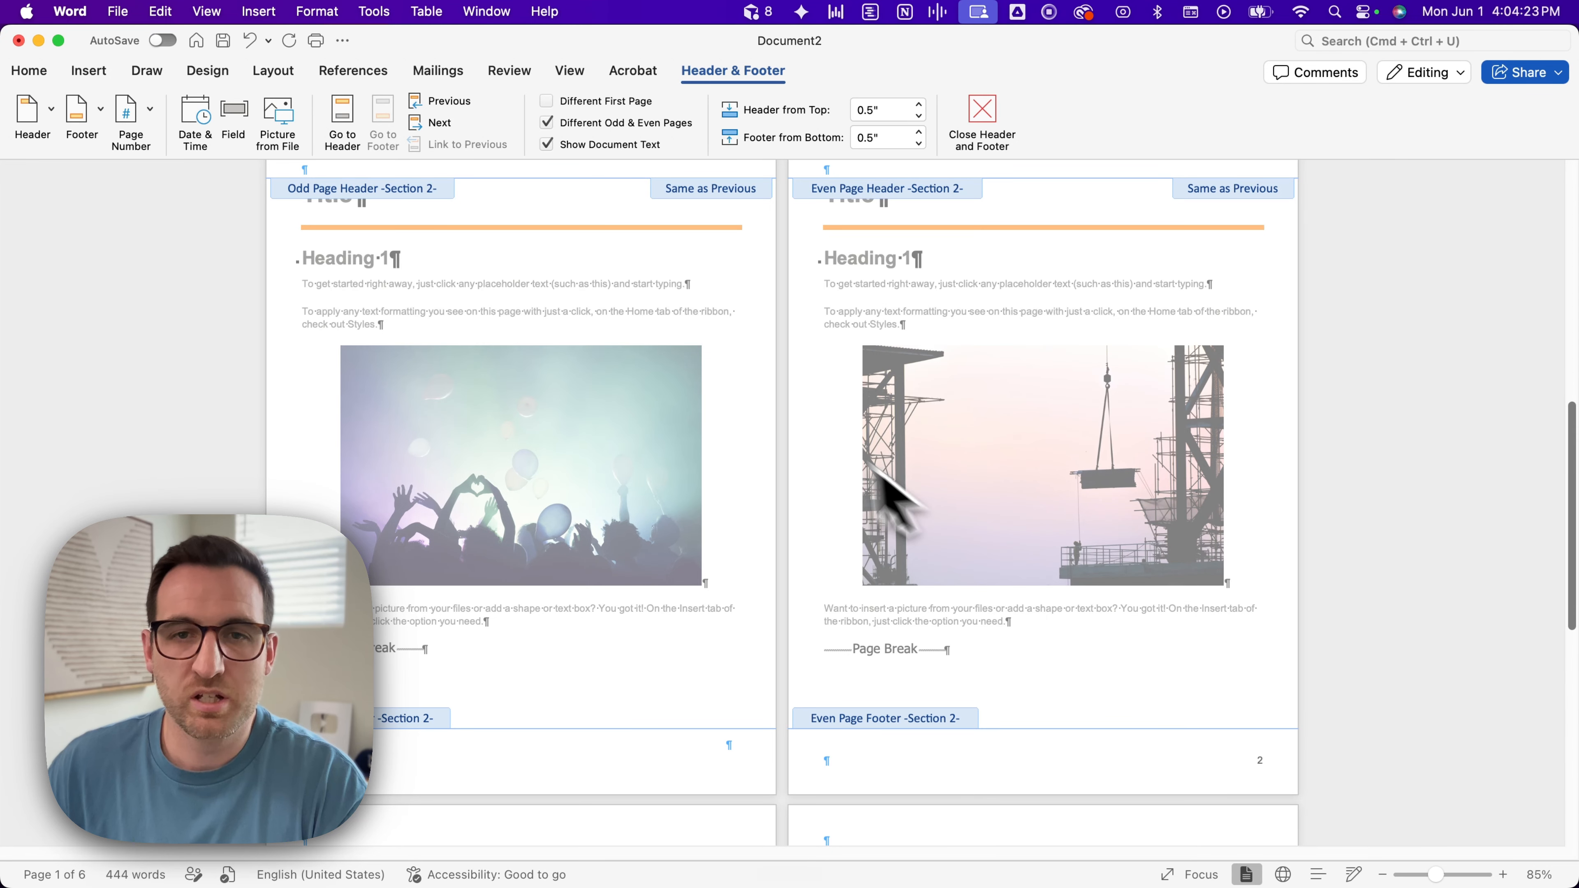
scroll(804, 451, up, 8)
scroll(802, 451, up, 4)
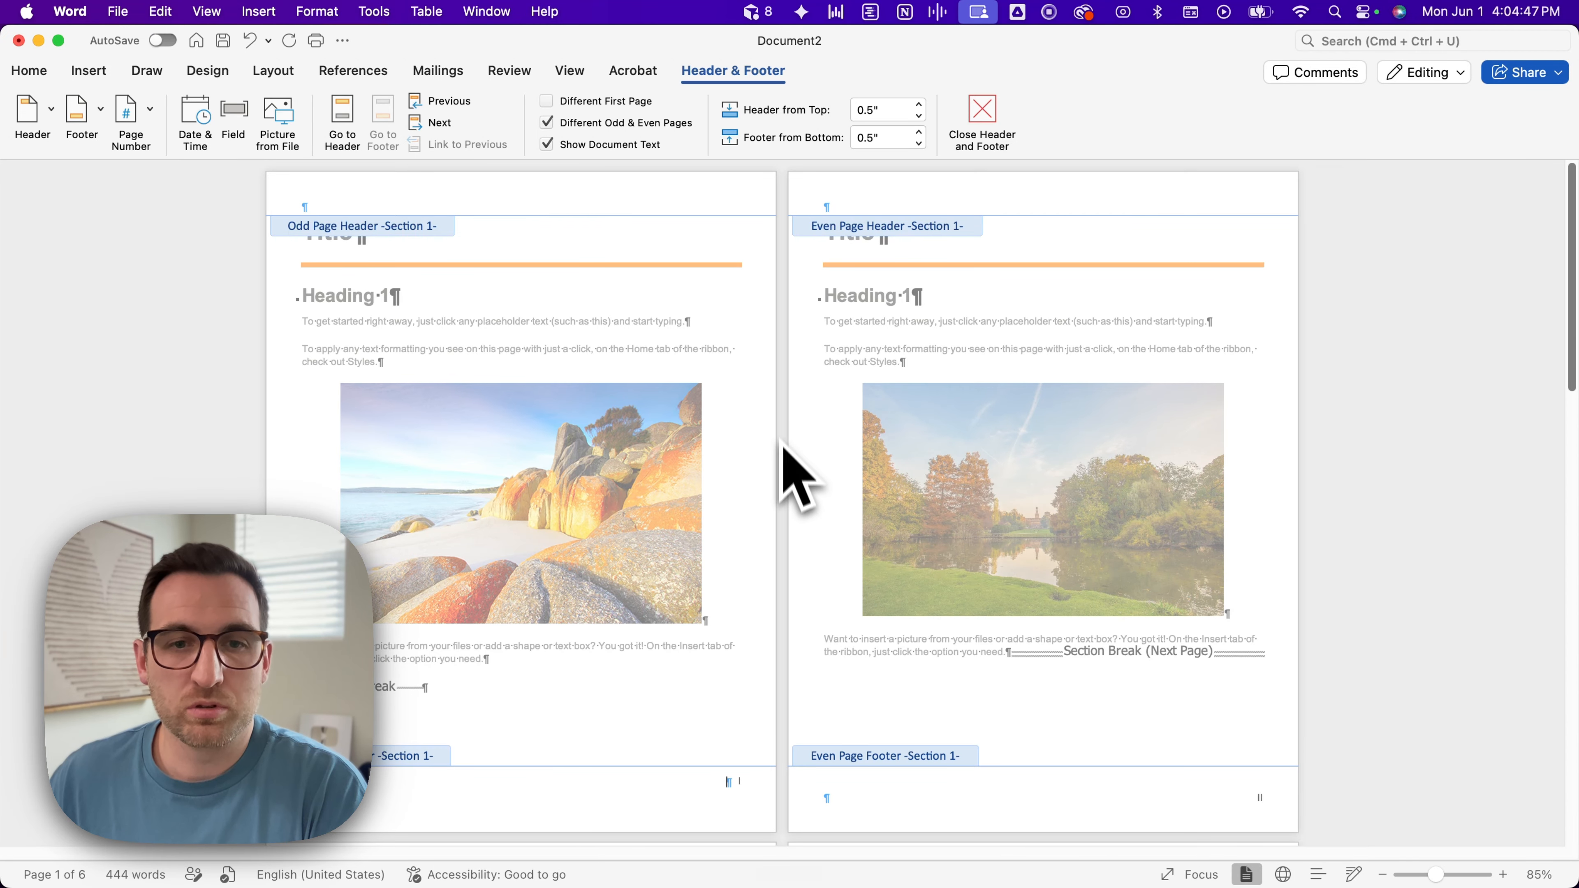
scroll(785, 458, down, 5)
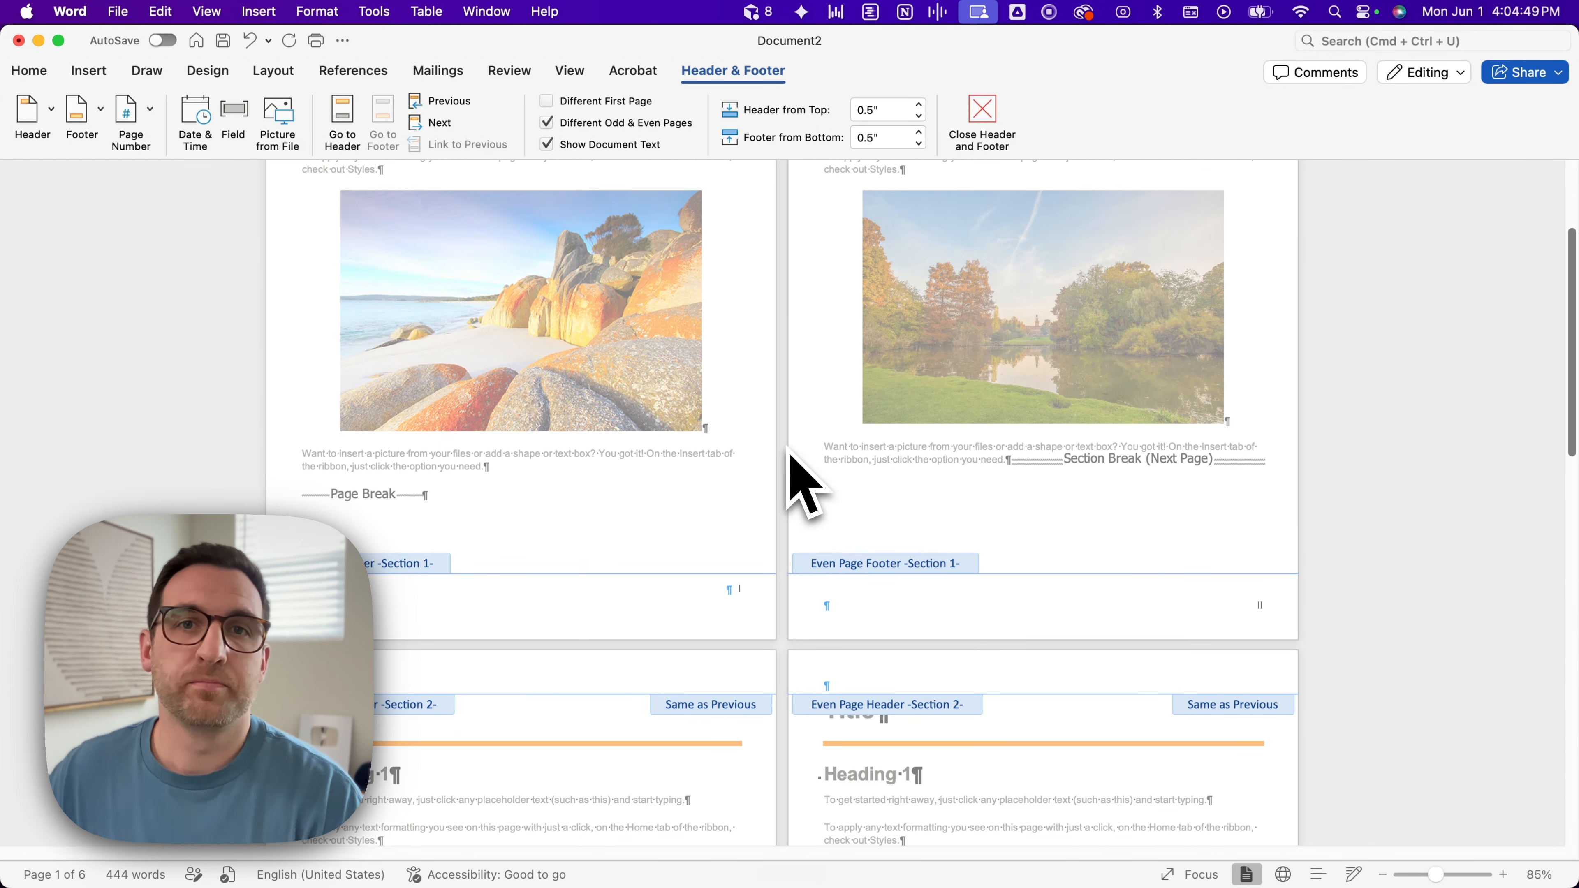